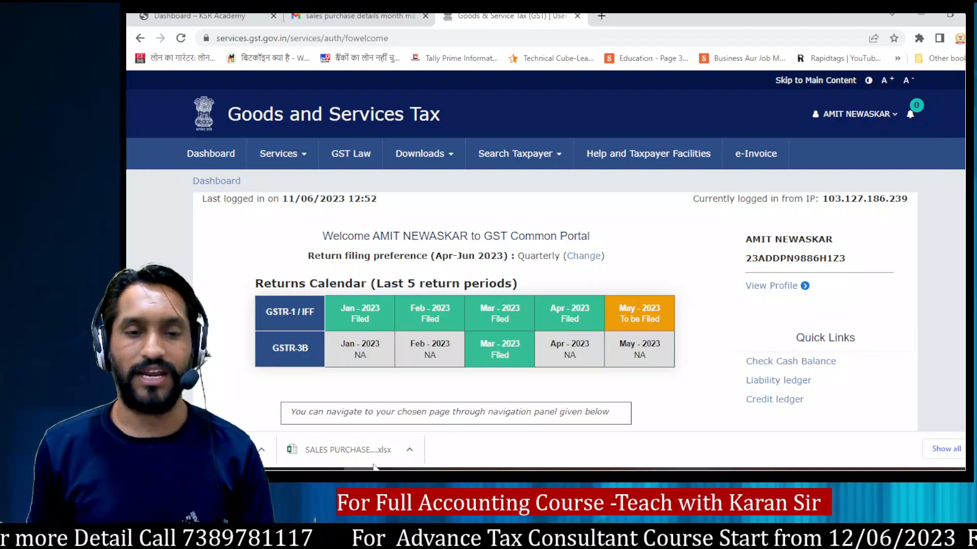
# Step: Switch to the sales and purchase workbook in Excel and open the sheet with the May 2023 details
pyautogui.click(405, 465)
pyautogui.scroll(8, 467, 236)
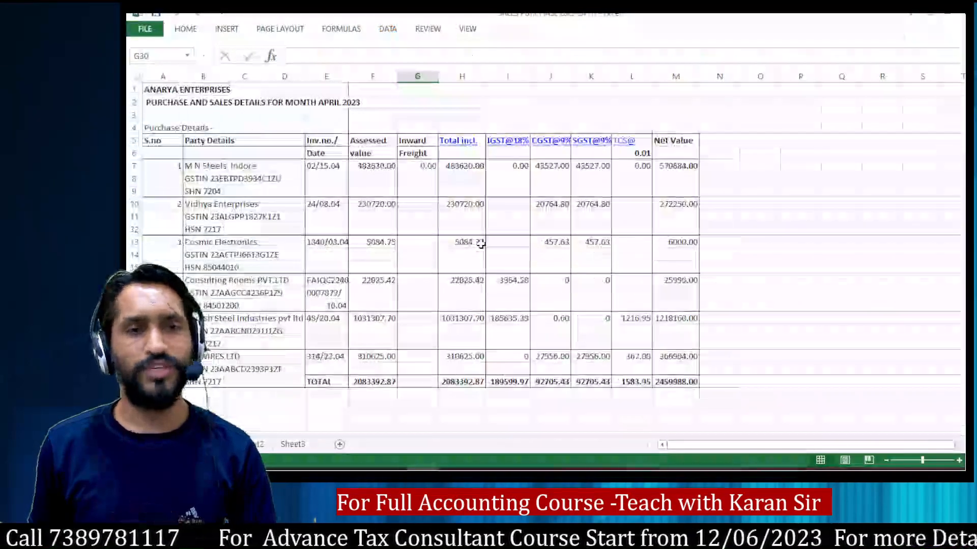
pyautogui.click(156, 103)
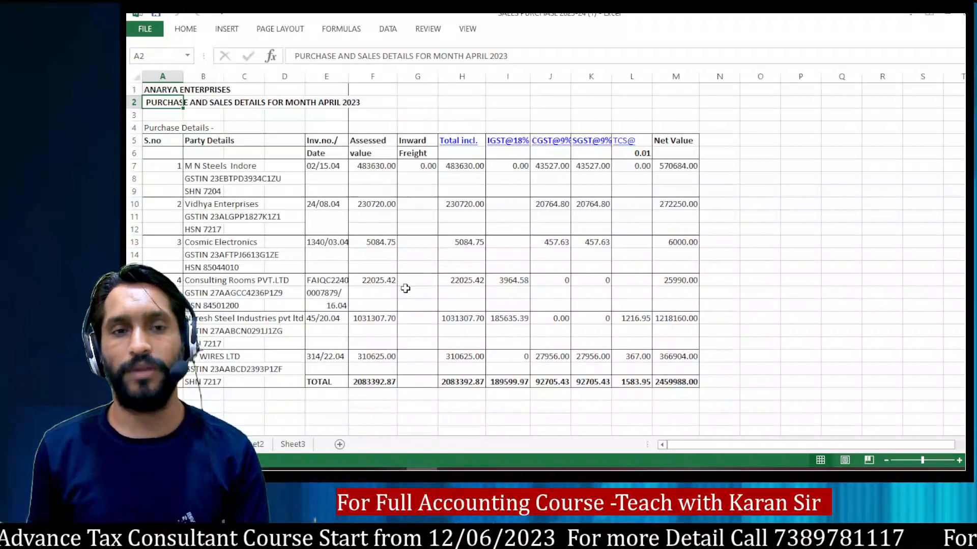
pyautogui.click(254, 444)
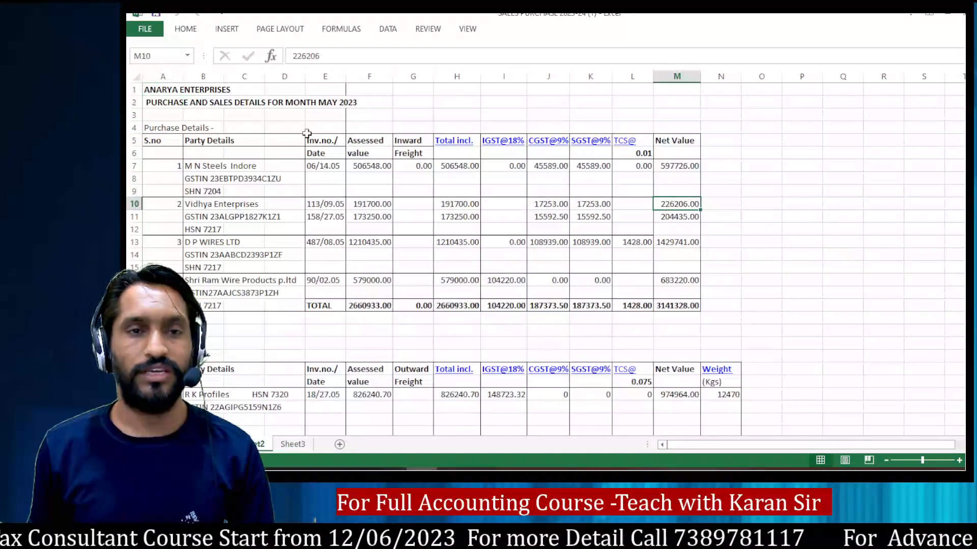
pyautogui.click(311, 103)
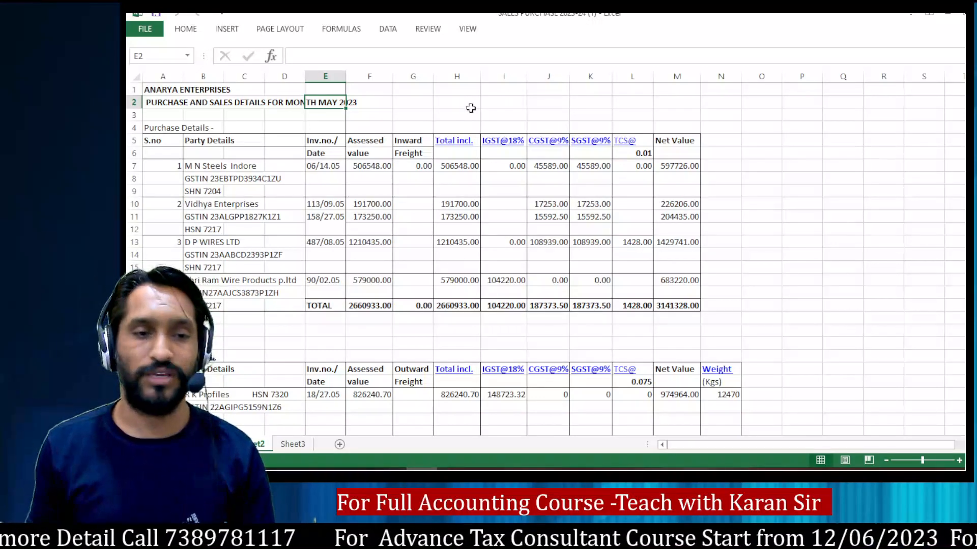
# Step: Examine the May 2023 sales table, checking each party's name, GSTIN and HSN code, including the unregistered buyers
pyautogui.scroll(-7, 470, 110)
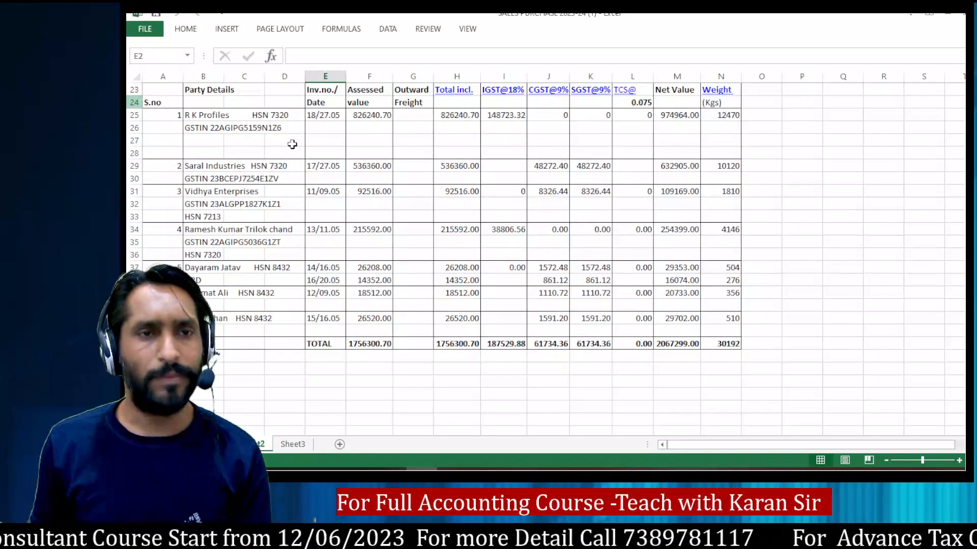
pyautogui.click(190, 114)
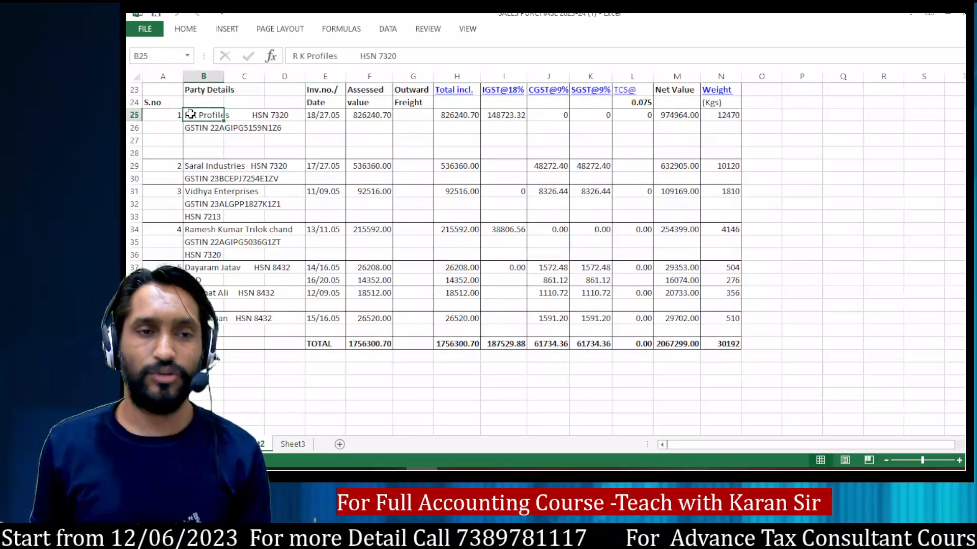
pyautogui.click(275, 115)
pyautogui.click(199, 126)
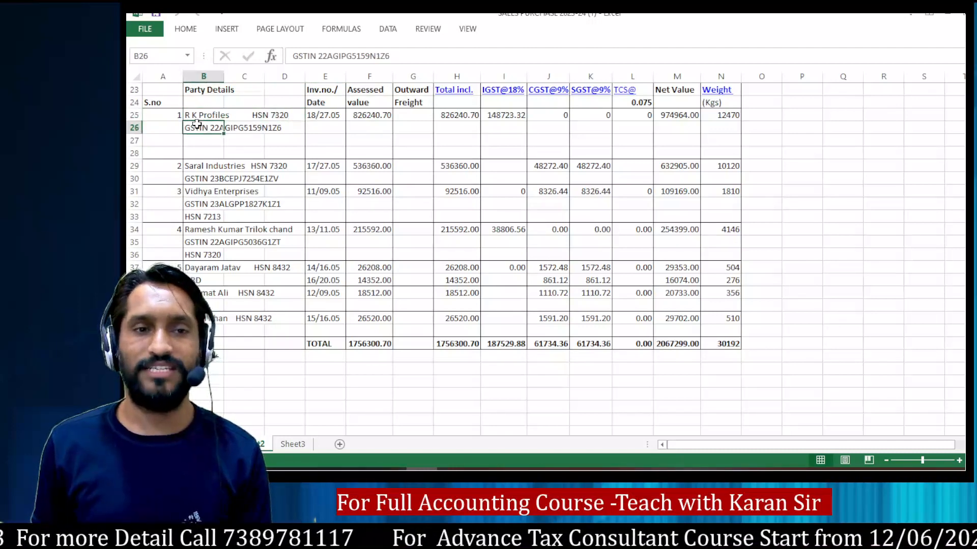
pyautogui.click(201, 176)
pyautogui.click(206, 194)
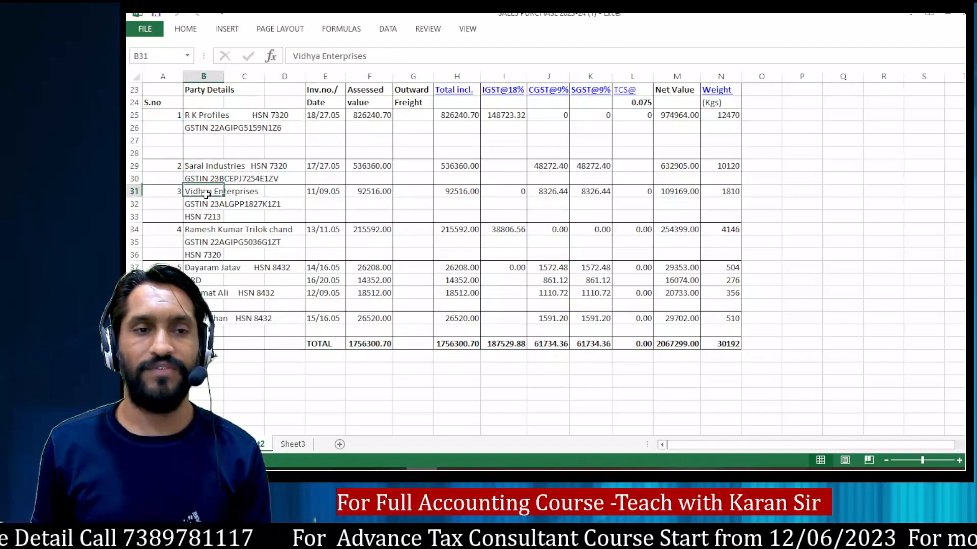
pyautogui.click(220, 229)
pyautogui.click(211, 268)
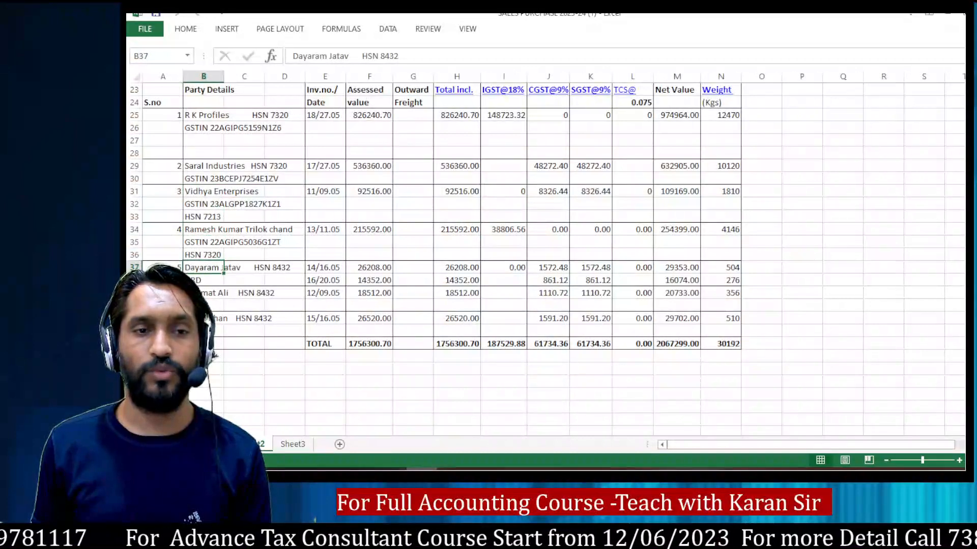
pyautogui.click(221, 293)
pyautogui.click(213, 318)
pyautogui.click(206, 270)
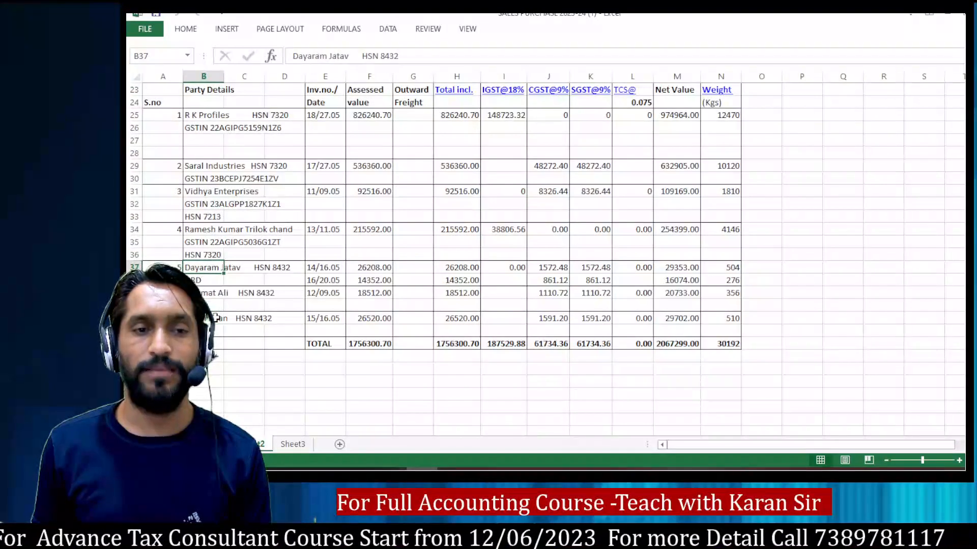
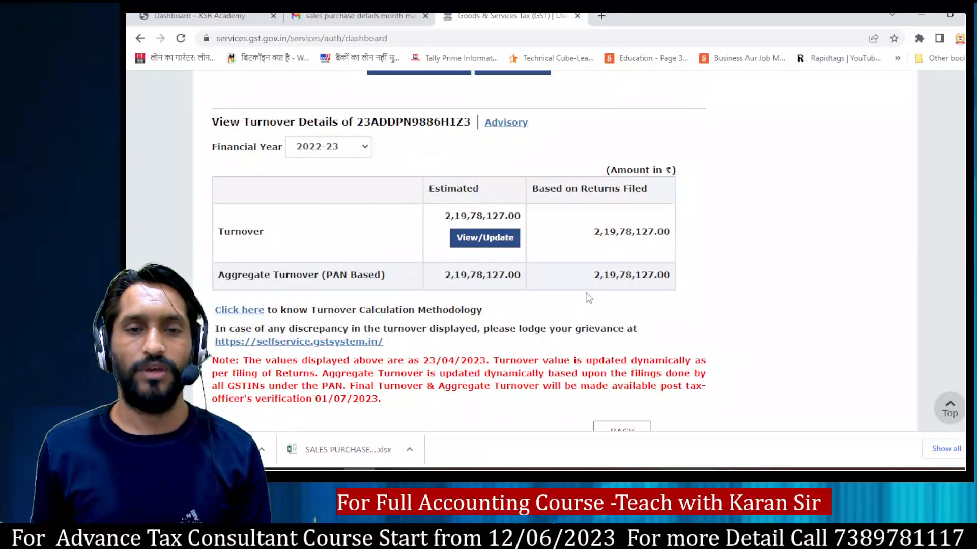
# Step: Open File Returns on the GST portal and search for the May return in Quarter 1 (Apr - Jun) of 2023-24
pyautogui.scroll(5, 584, 298)
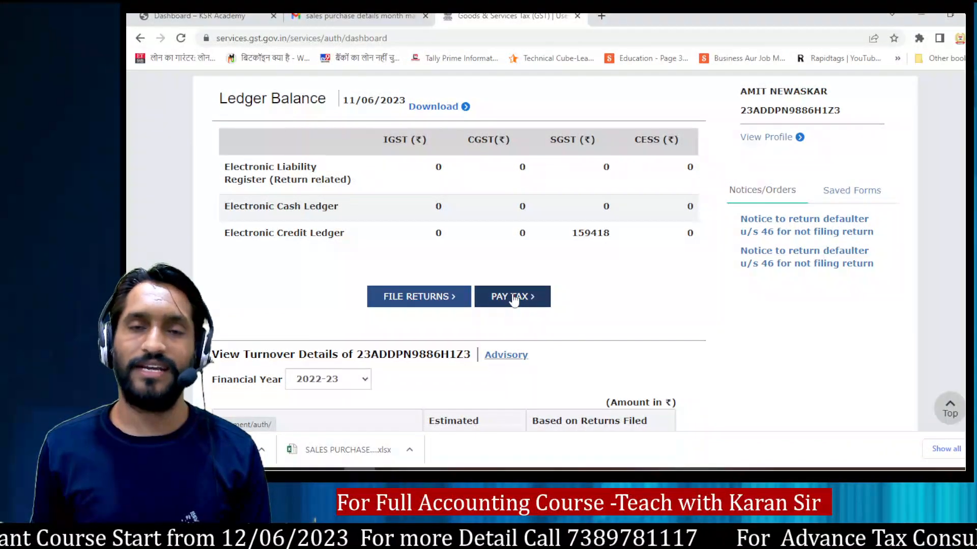
pyautogui.click(438, 301)
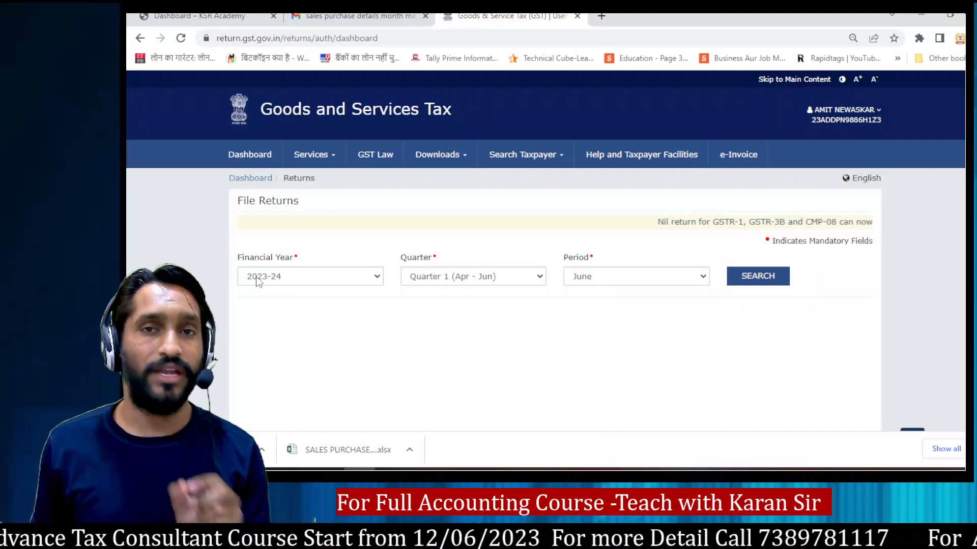
pyautogui.click(604, 275)
pyautogui.click(596, 304)
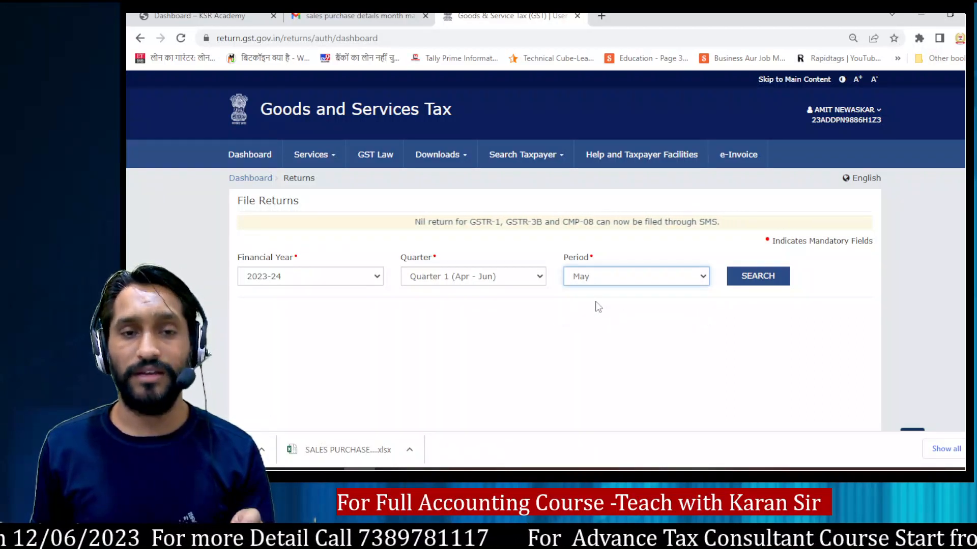
pyautogui.click(752, 277)
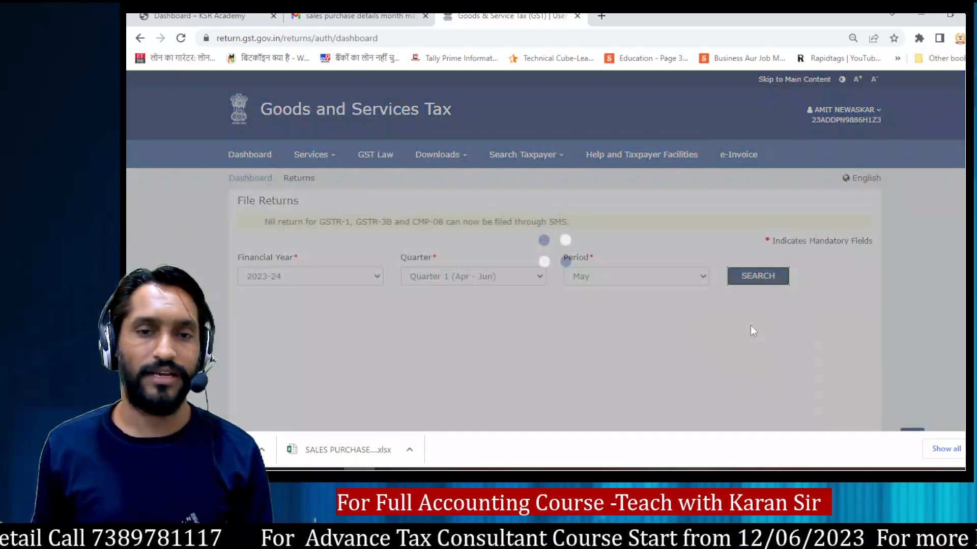
# Step: Open the Invoice Furnishing Facility for online preparation and expand its amend record details section
pyautogui.scroll(-7, 682, 277)
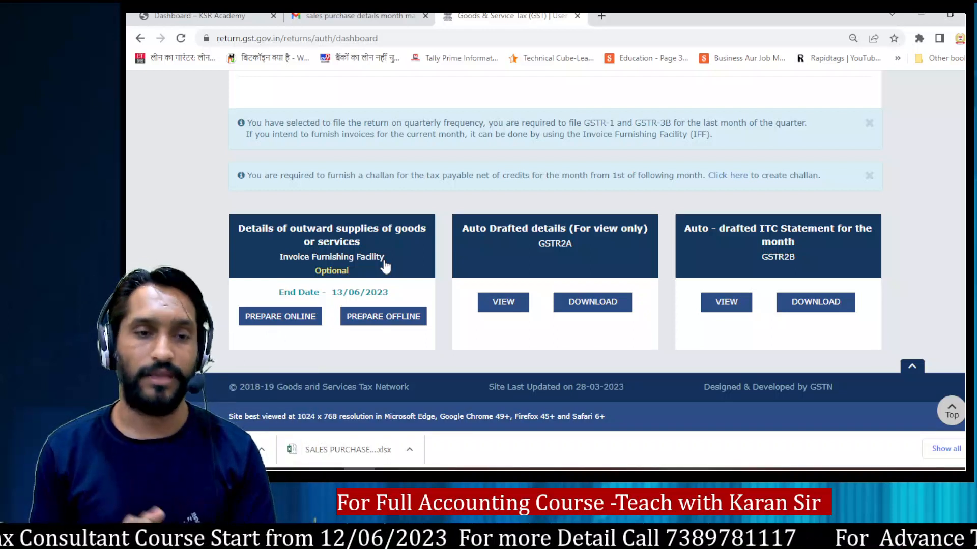
pyautogui.click(257, 318)
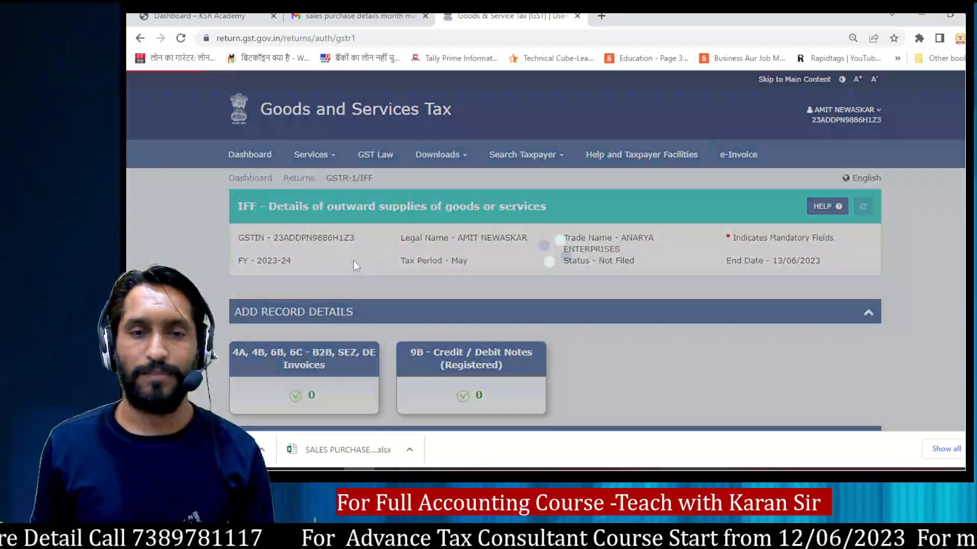
pyautogui.scroll(-1, 419, 246)
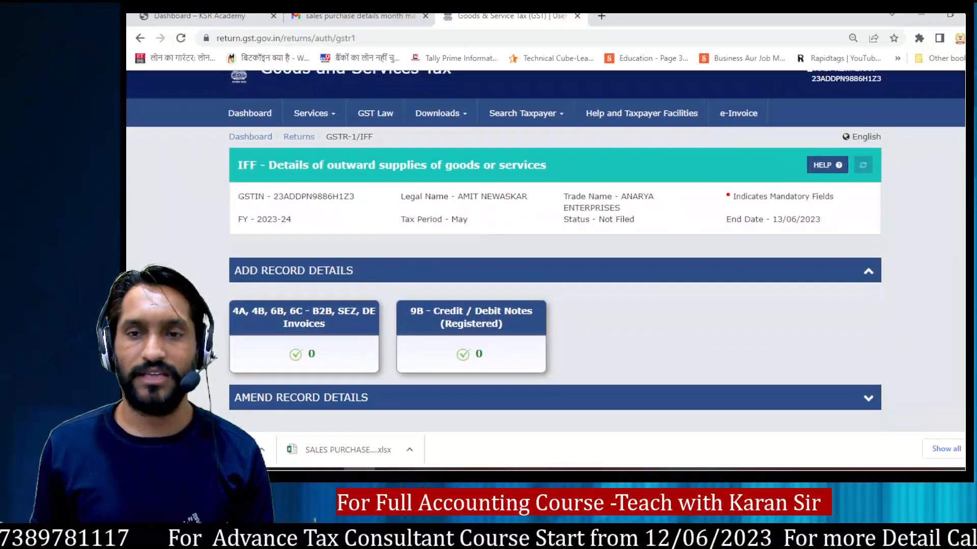
pyautogui.scroll(-2, 402, 86)
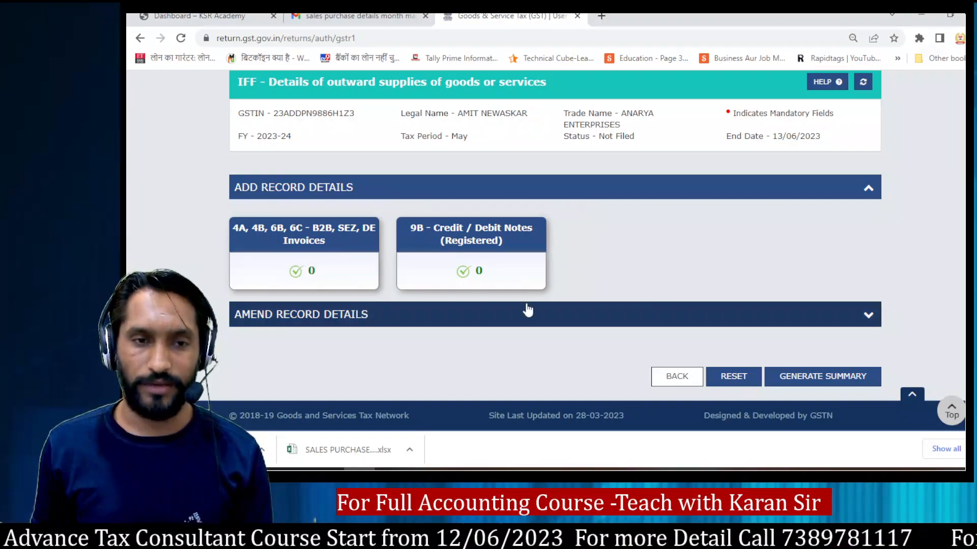
pyautogui.click(867, 317)
pyautogui.scroll(-1, 865, 316)
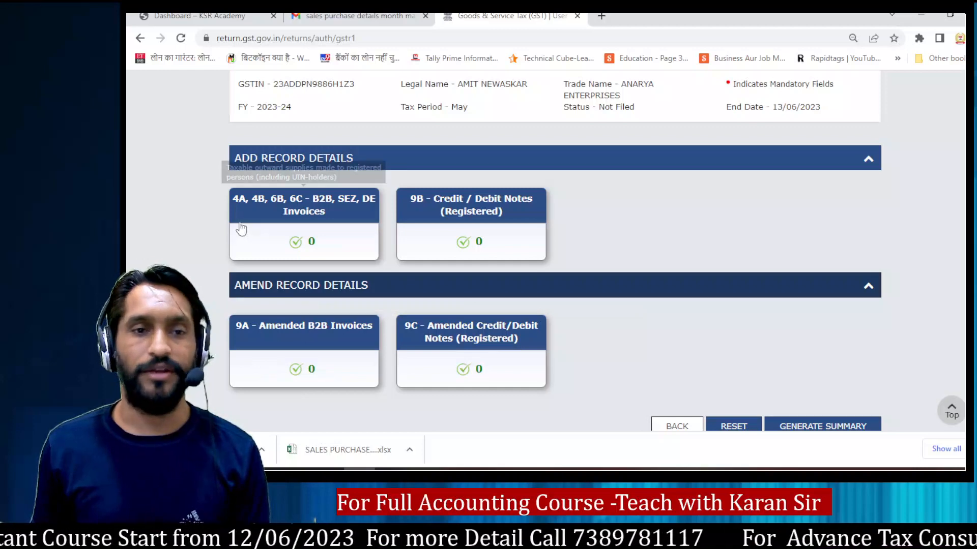
# Step: Open the B2B, SEZ, DE Invoices section and start a new invoice record
pyautogui.click(313, 204)
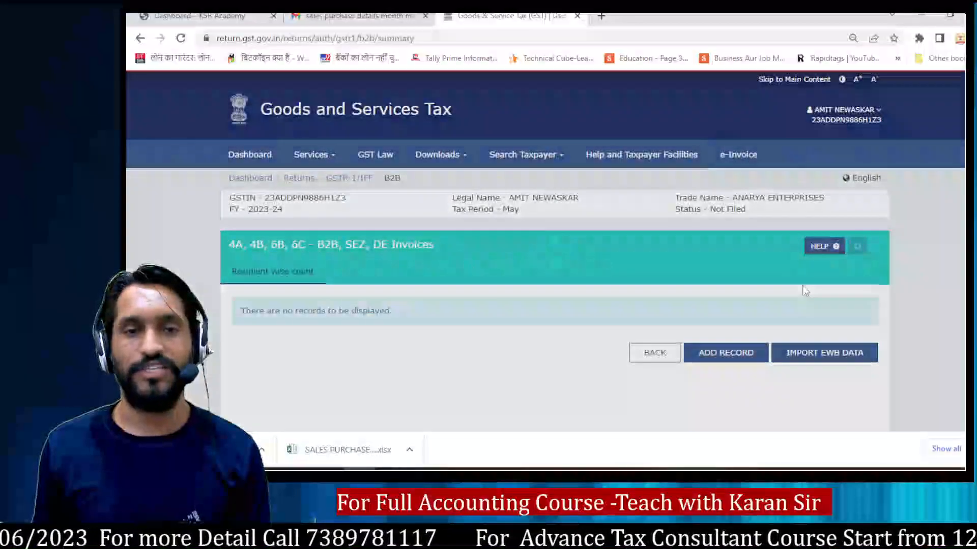
pyautogui.scroll(-3, 719, 206)
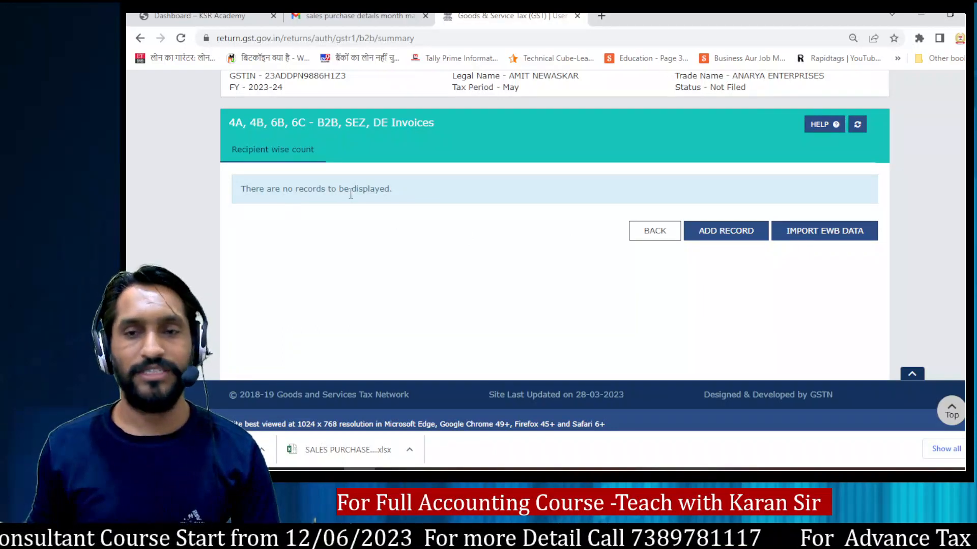
pyautogui.click(733, 232)
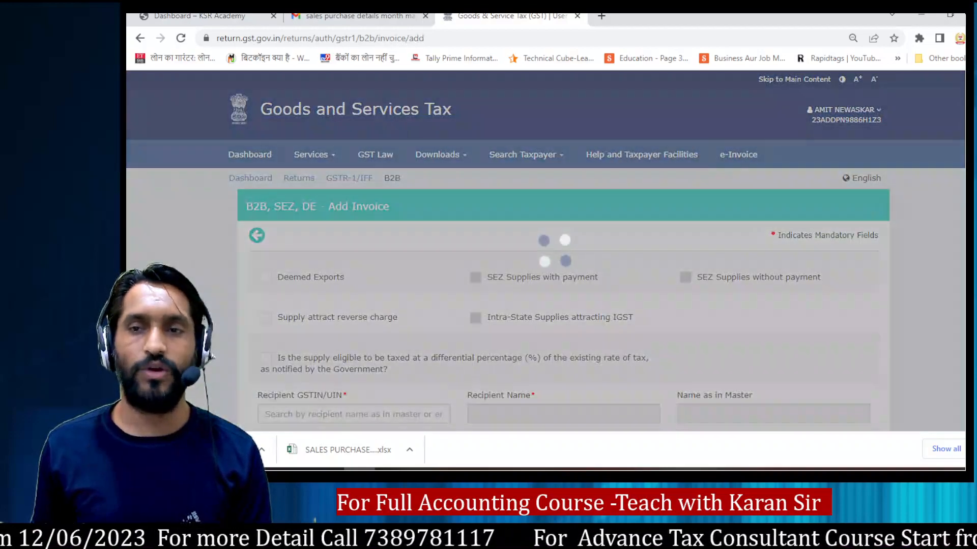
pyautogui.scroll(-2, 721, 271)
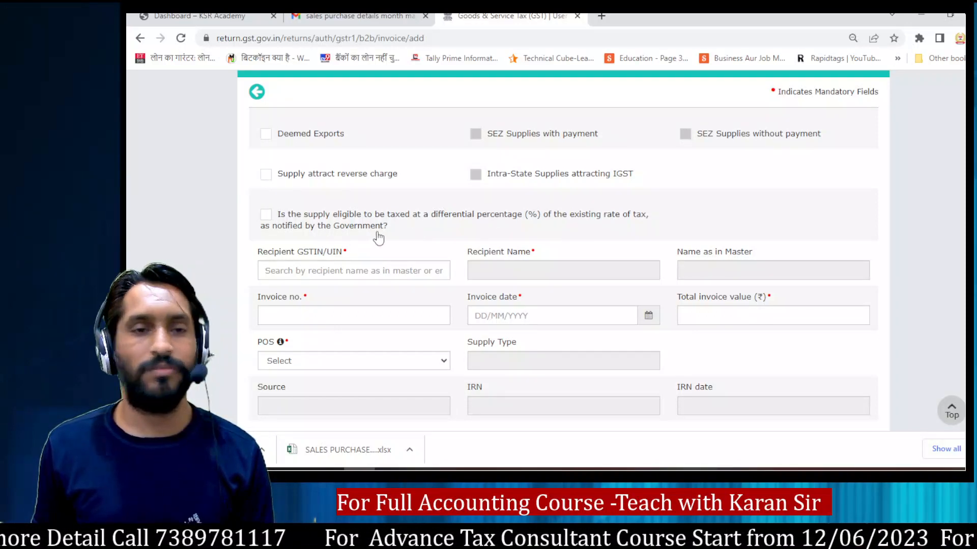
pyautogui.scroll(-2, 562, 254)
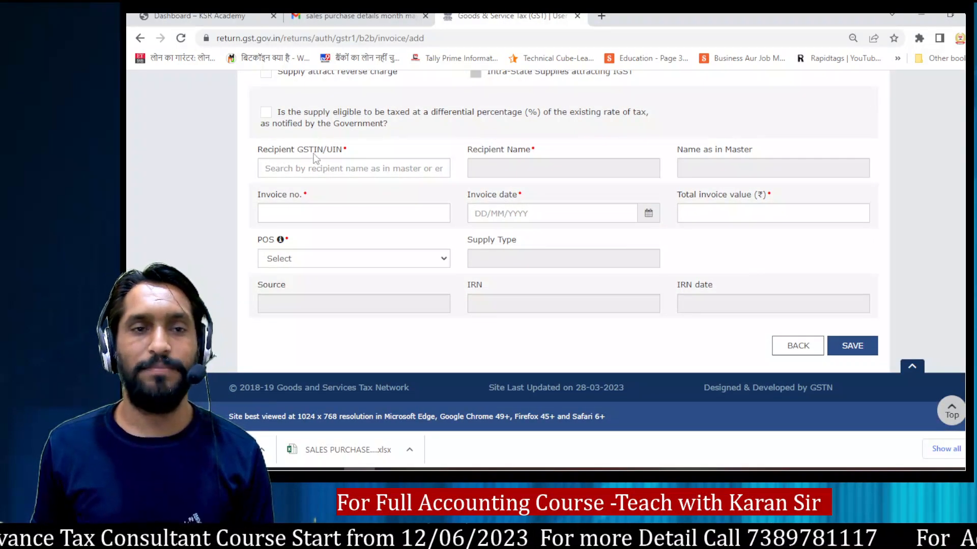
# Step: Switch to the Excel workbook and select only the GSTIN number of R K Profiles in the sales table for copying
pyautogui.click(269, 168)
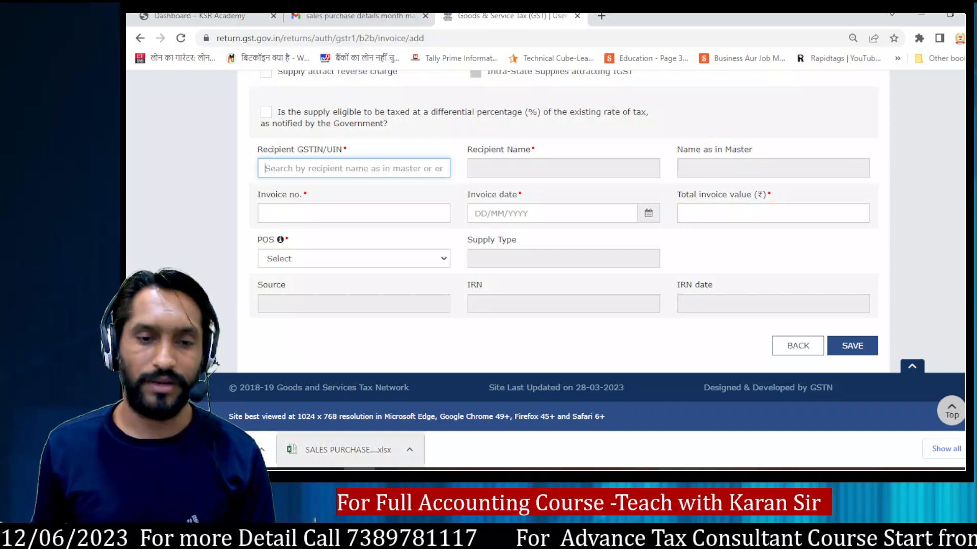
pyautogui.click(421, 470)
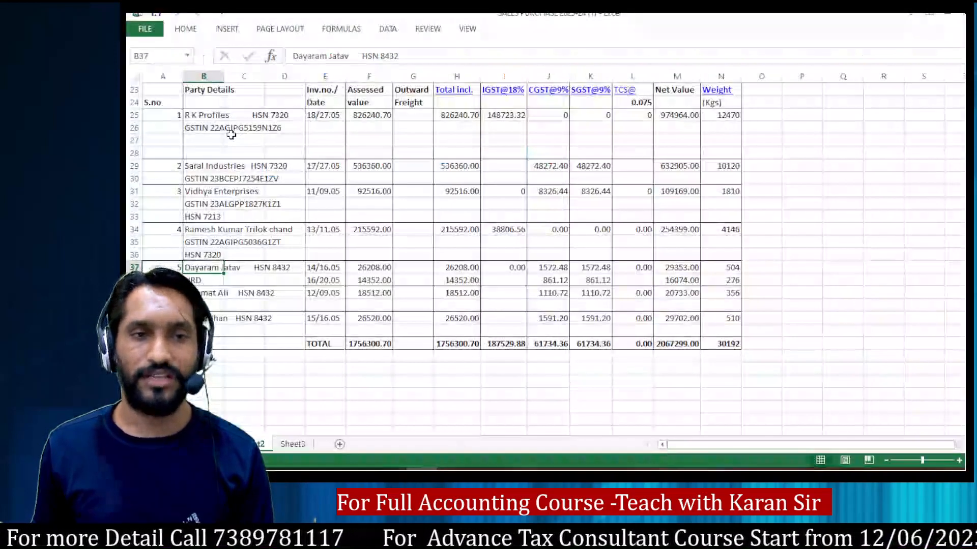
pyautogui.click(212, 126)
pyautogui.doubleClick(214, 126)
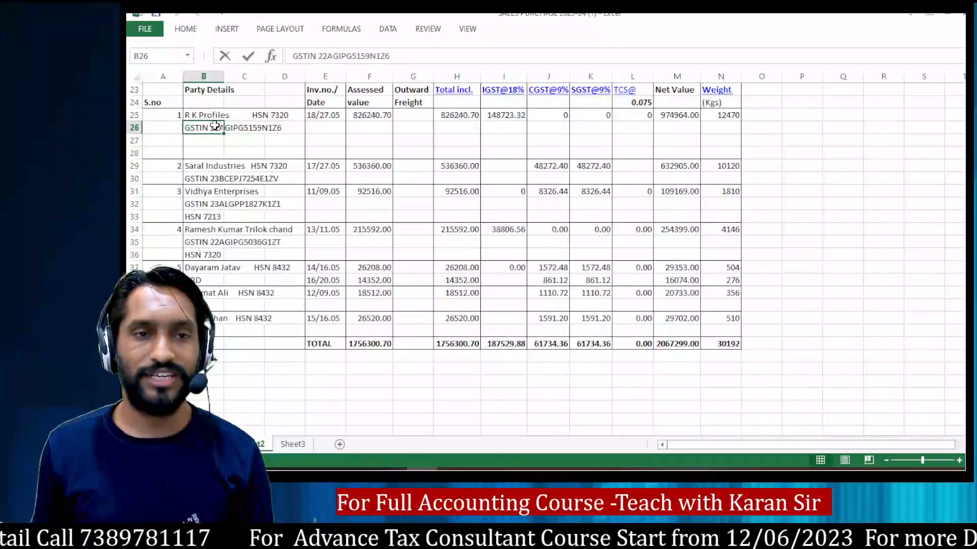
pyautogui.hotkey('shift', 'End')
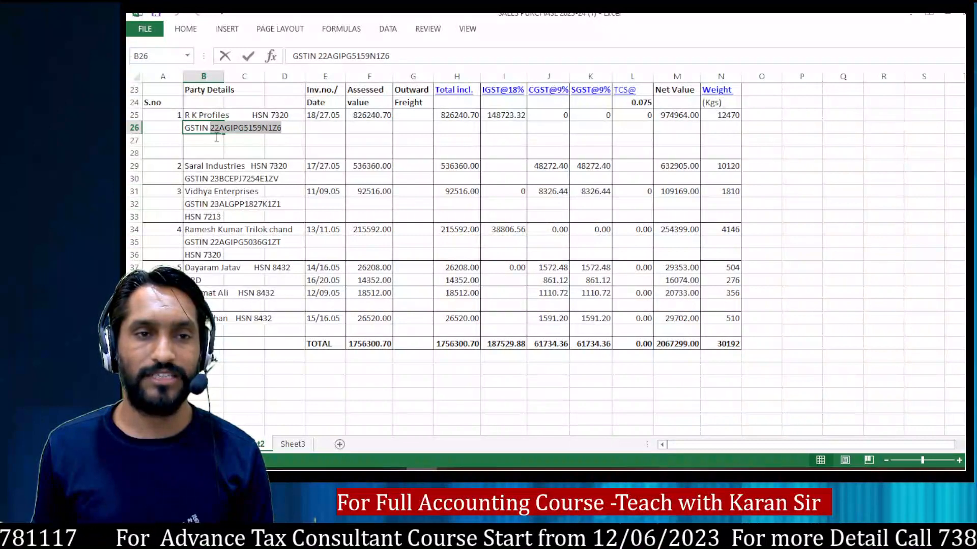
pyautogui.click(209, 128)
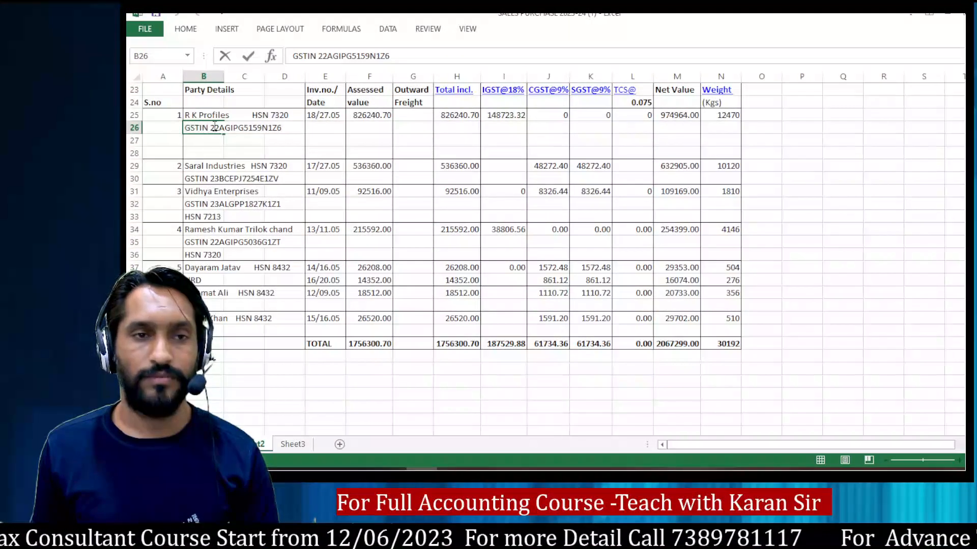
pyautogui.moveTo(211, 127); pyautogui.dragTo(282, 127)
pyautogui.hotkey('ctrl', 'c')
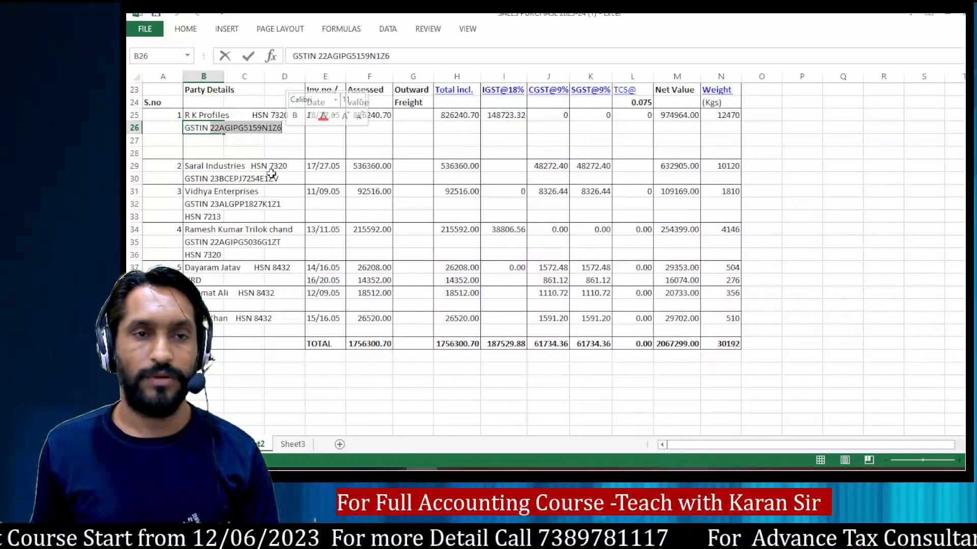
# Step: Back on the GST portal, paste the GSTIN of R K Profiles as the recipient and pick the matching recipient suggestion
pyautogui.hotkey('alt', 'Tab')
pyautogui.click(278, 171)
pyautogui.hotkey('ctrl', 'v')
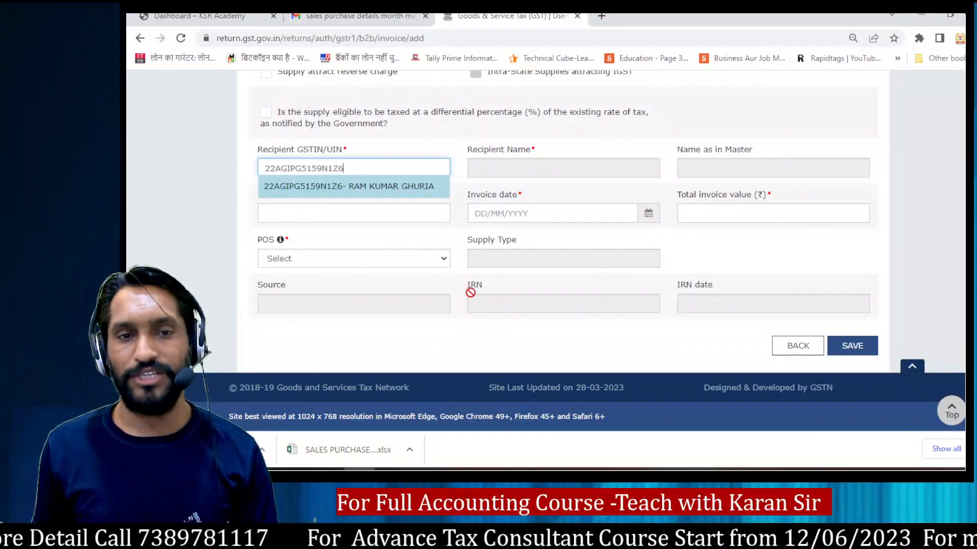
pyautogui.click(400, 190)
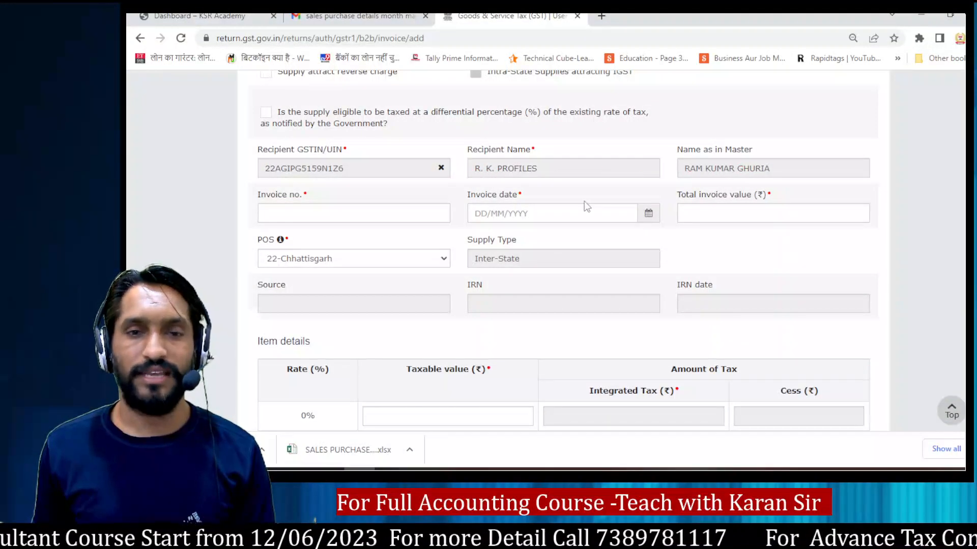
# Step: Look up the R K Profiles invoice number in the workbook and enter 18 as the invoice number on the portal
pyautogui.click(281, 214)
pyautogui.hotkey('alt', 'Tab')
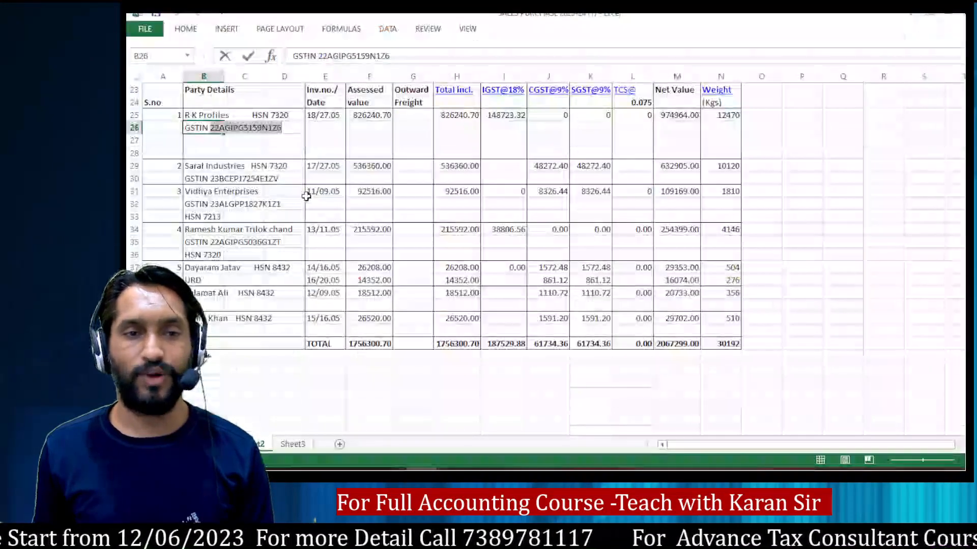
pyautogui.press('Escape')
pyautogui.click(317, 116)
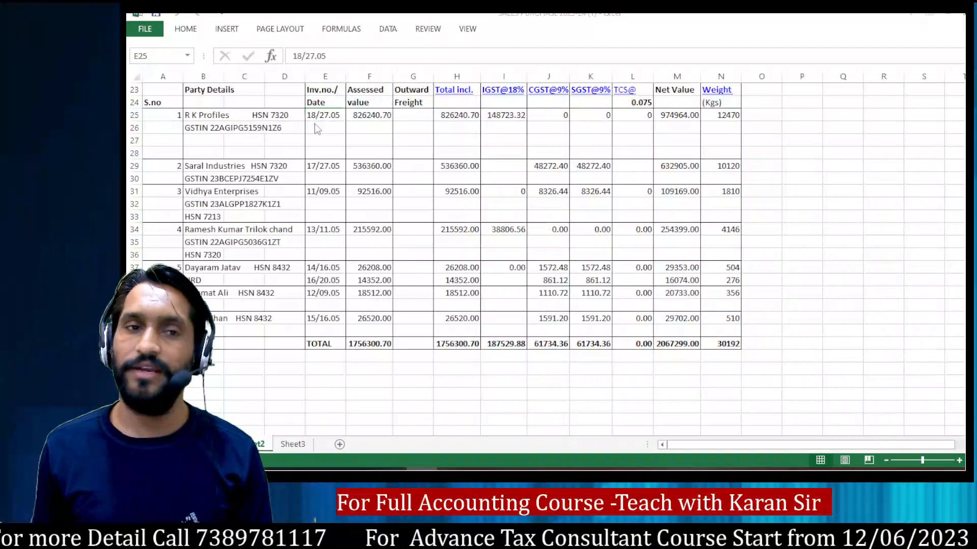
pyautogui.hotkey('alt', 'Tab')
pyautogui.press('Tab')
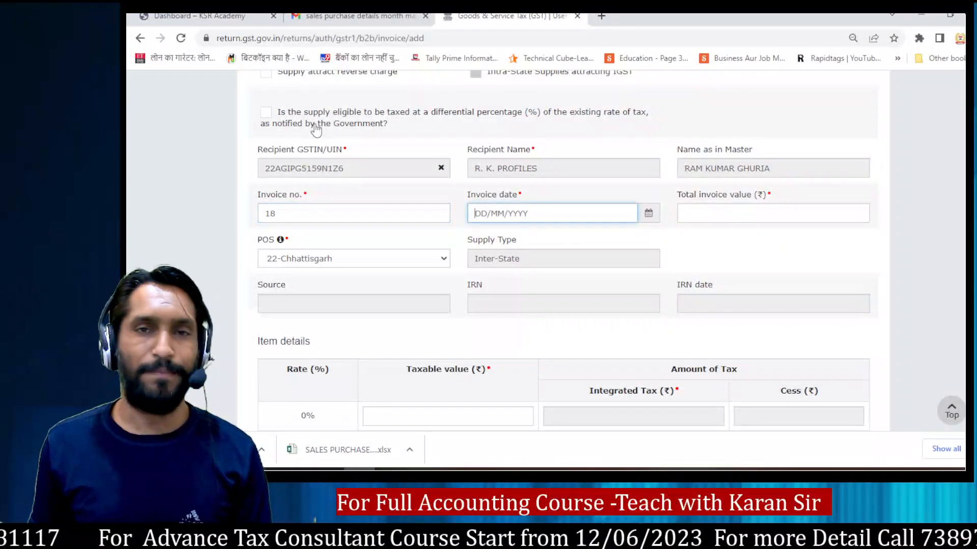
# Step: Check the R K Profiles invoice date in the workbook and set the portal's invoice date to 27/05/2023
pyautogui.hotkey('alt', 'Tab')
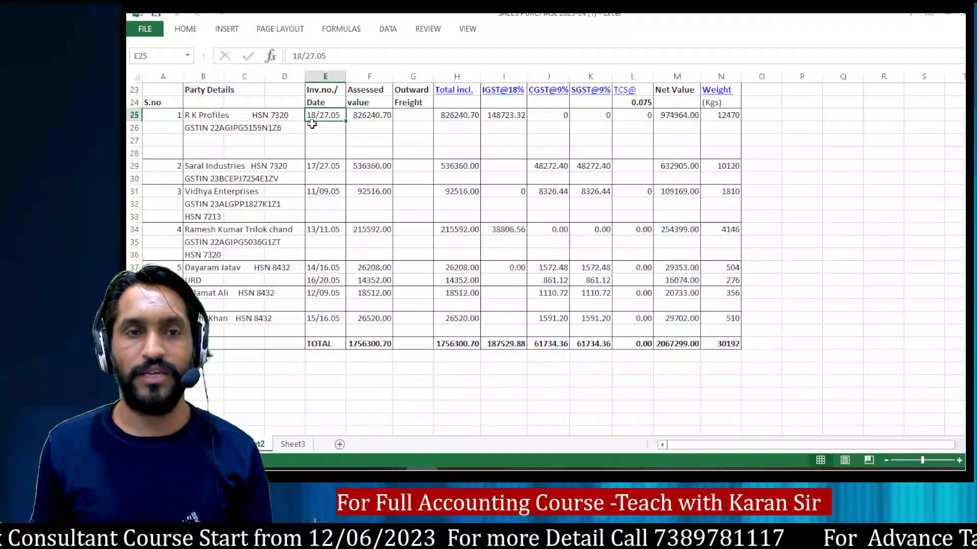
pyautogui.hotkey('alt', 'Tab')
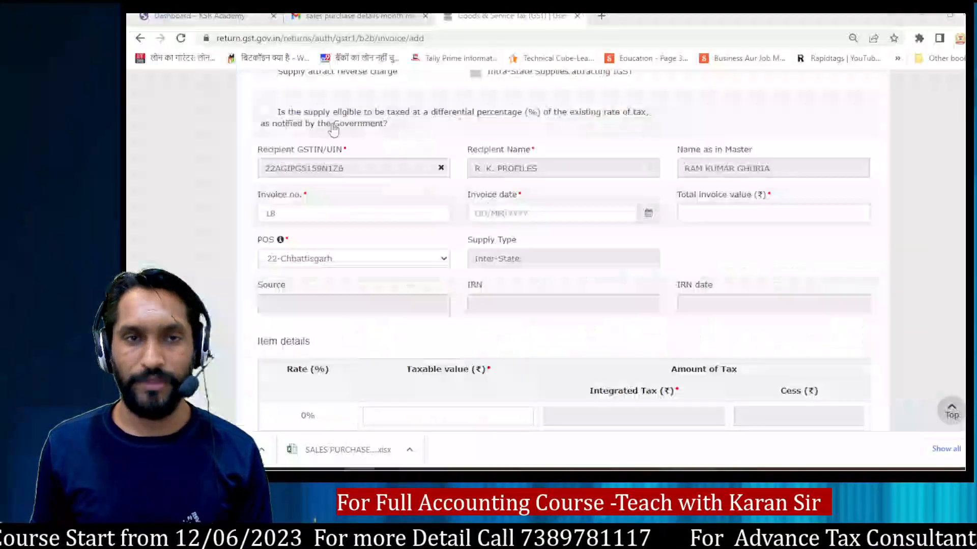
pyautogui.write('27/05/2023')
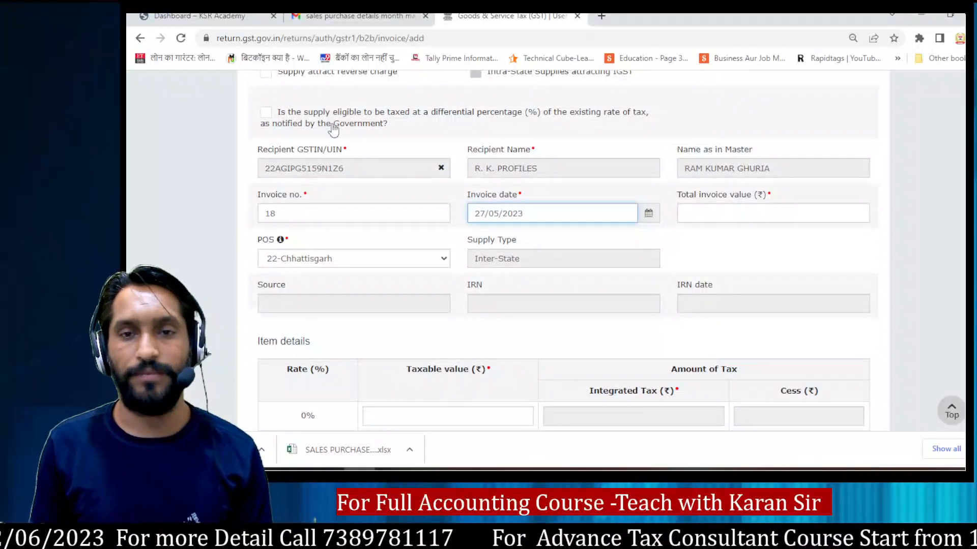
pyautogui.press('Tab')
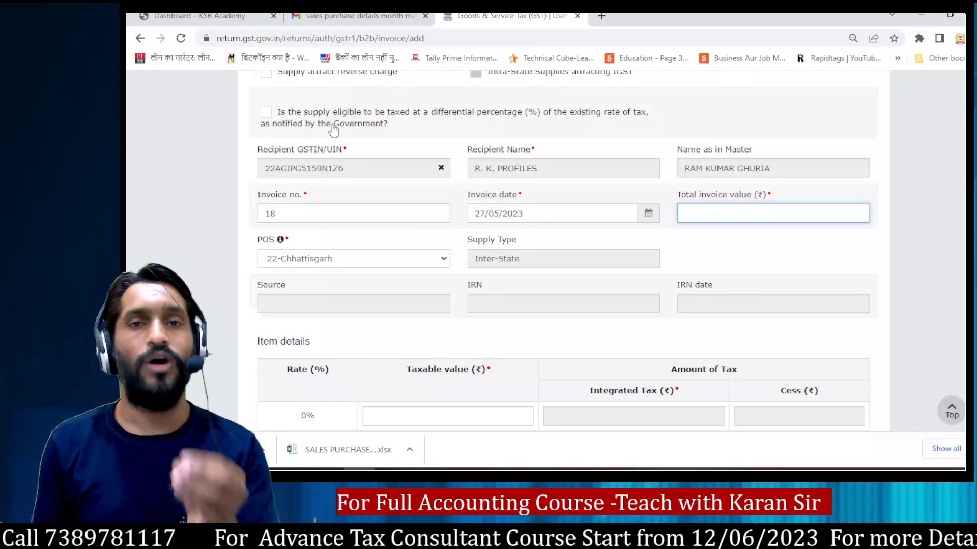
# Step: In the workbook, compare the sum of R K Profiles' Total incl. and IGST@18% amounts with its Net Value
pyautogui.hotkey('alt', 'Tab')
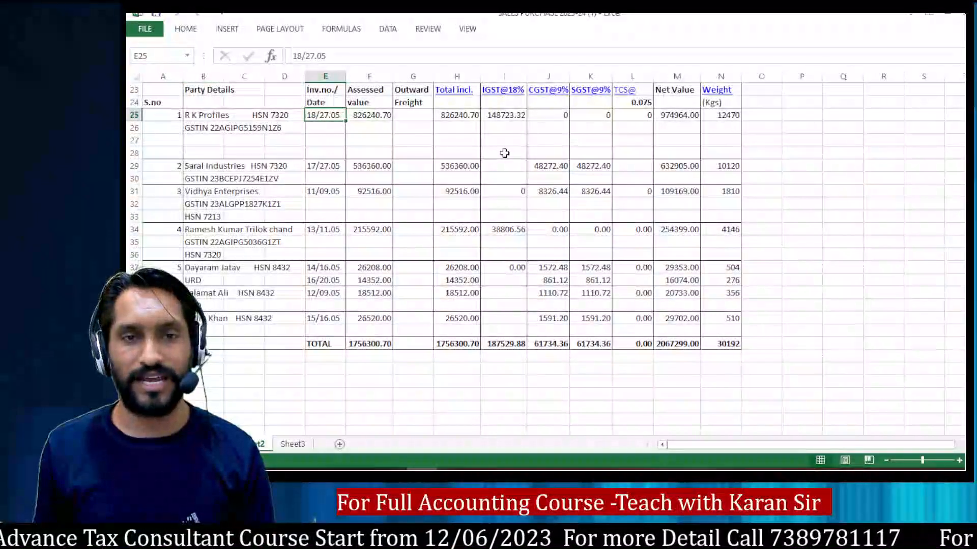
pyautogui.scroll(4, 505, 153)
pyautogui.click(454, 255)
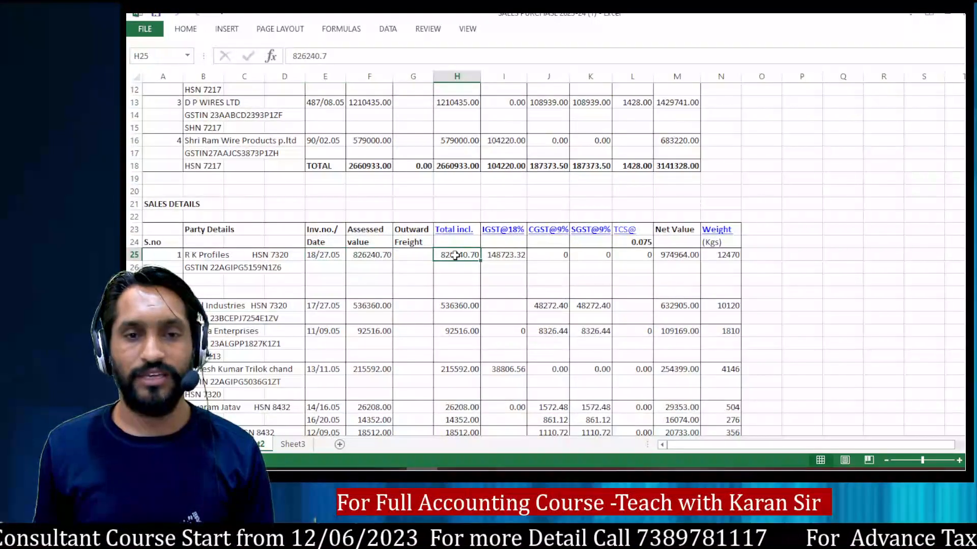
pyautogui.moveTo(454, 255); pyautogui.dragTo(500, 255)
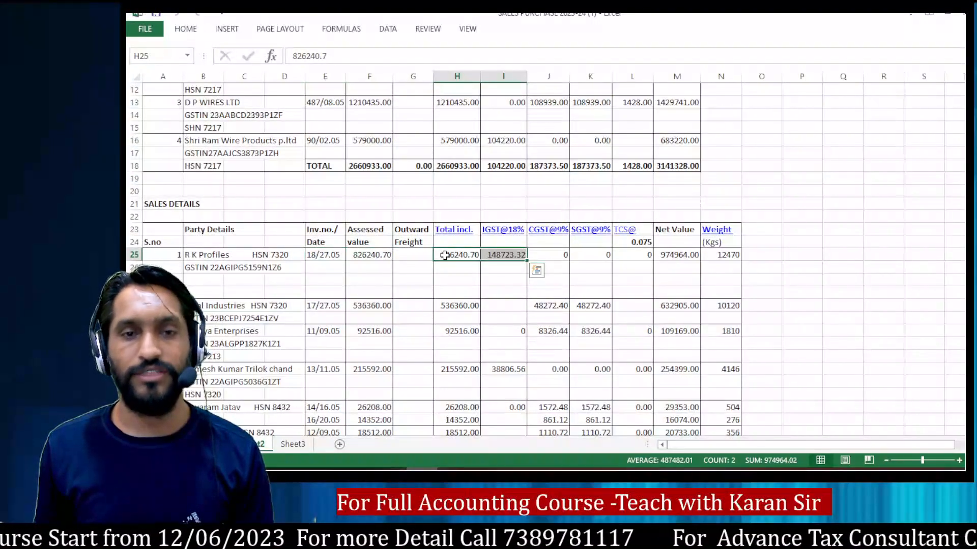
pyautogui.click(445, 255)
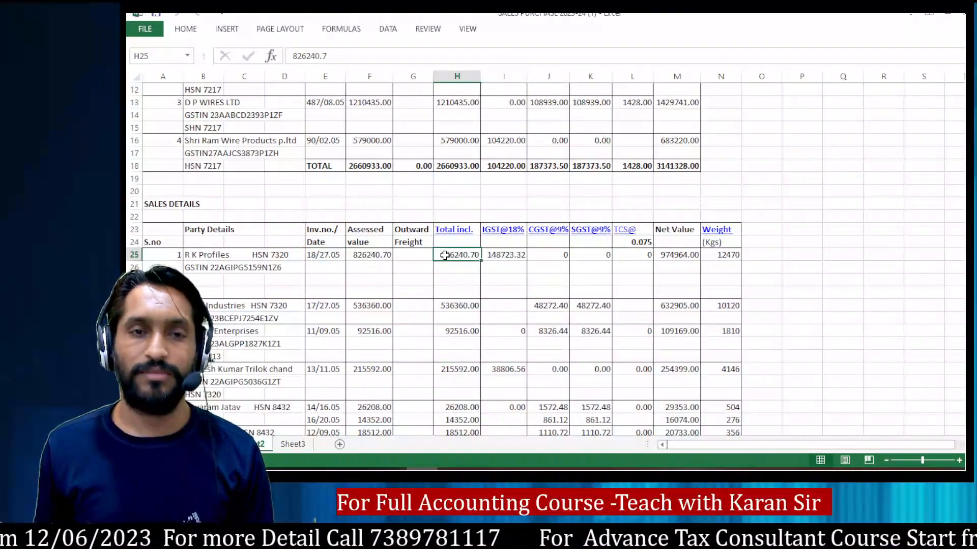
pyautogui.click(494, 255)
pyautogui.moveTo(447, 255); pyautogui.dragTo(493, 255)
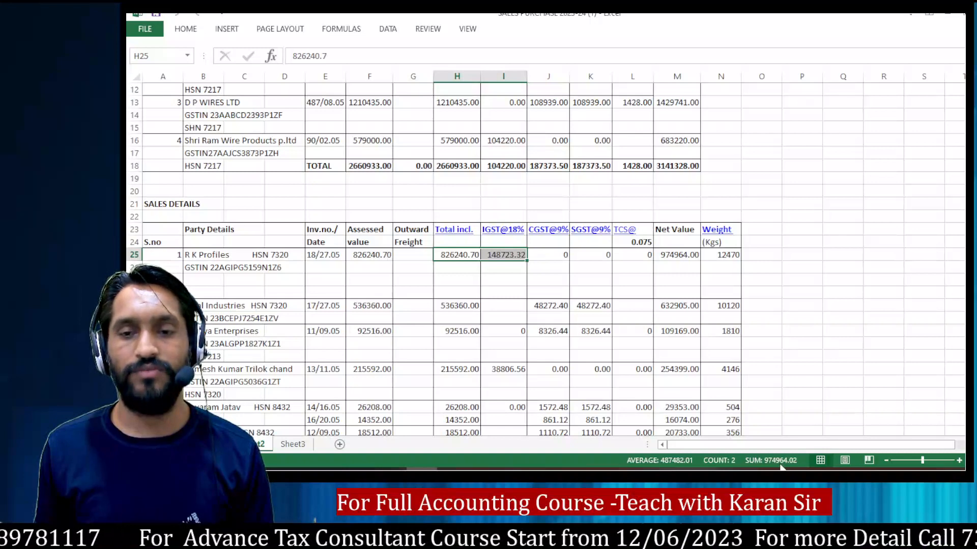
pyautogui.click(671, 258)
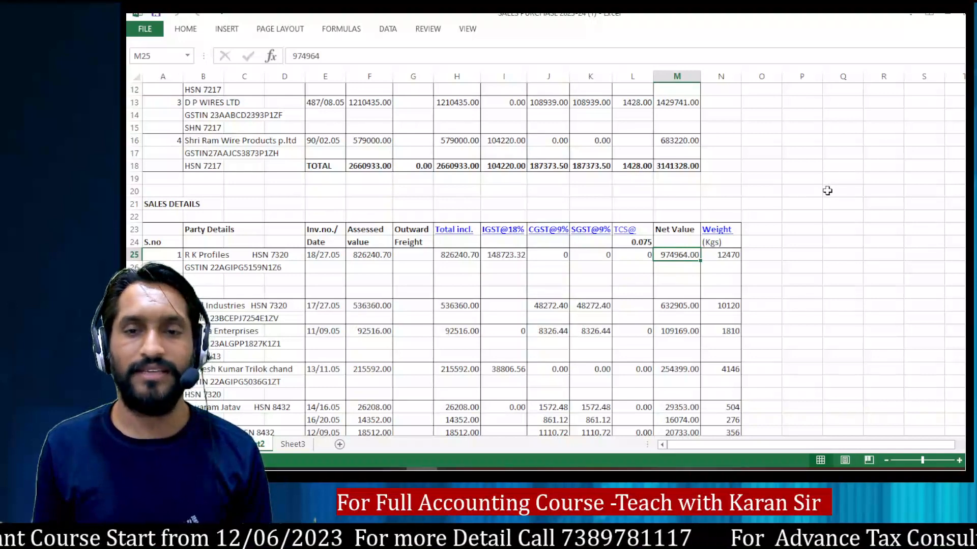
# Step: Back on the GST portal, enter 974964 as the total invoice value and keep 22-Chhattisgarh as the place of supply
pyautogui.hotkey('alt', 'Tab')
pyautogui.write('97')
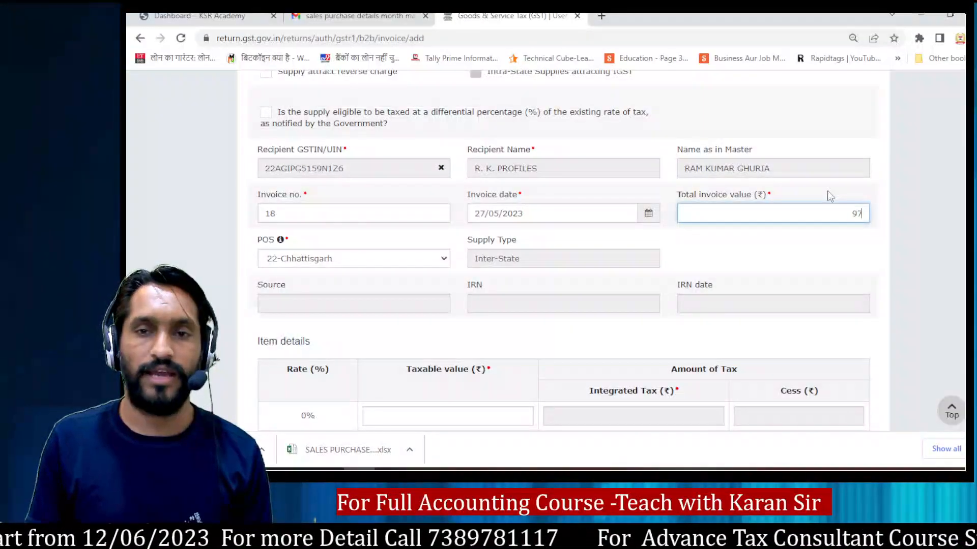
pyautogui.write('4964')
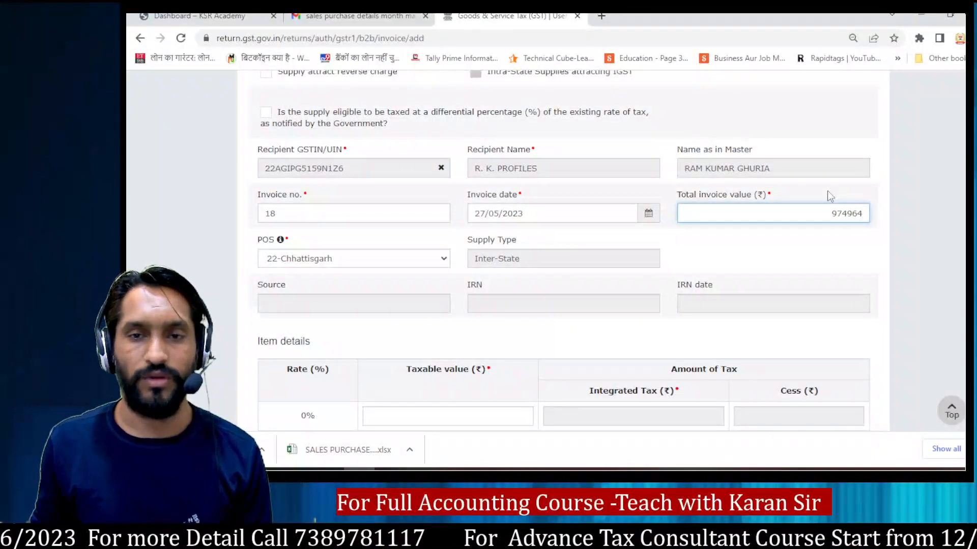
pyautogui.press('Tab')
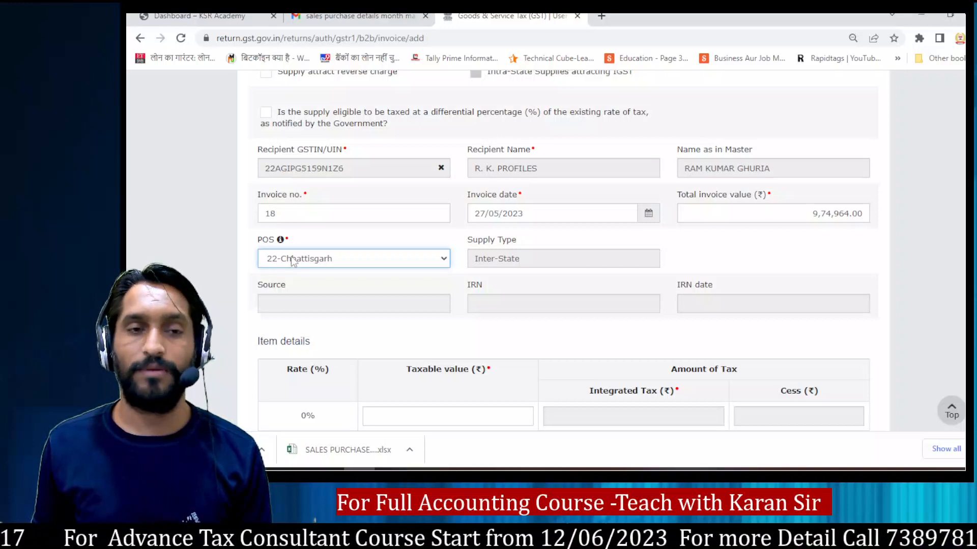
pyautogui.press('Tab')
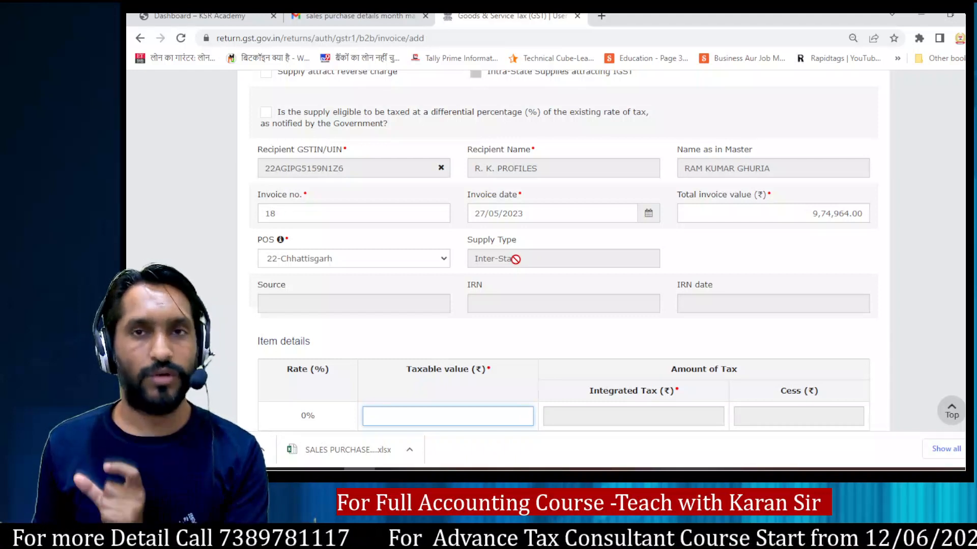
# Step: Look up R K Profiles' Total incl. amount in the workbook's sales details and return to the portal's item details
pyautogui.scroll(-5, 554, 238)
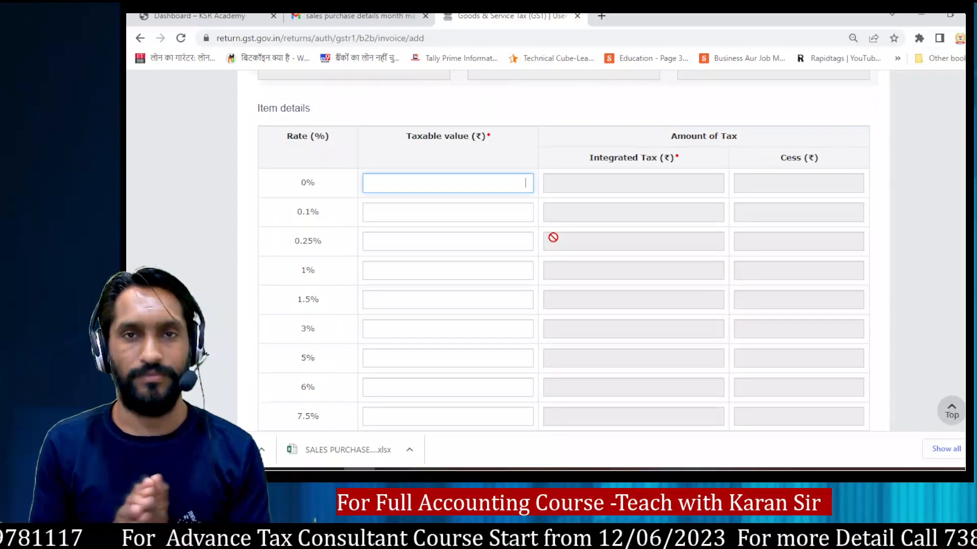
pyautogui.hotkey('alt', 'Tab')
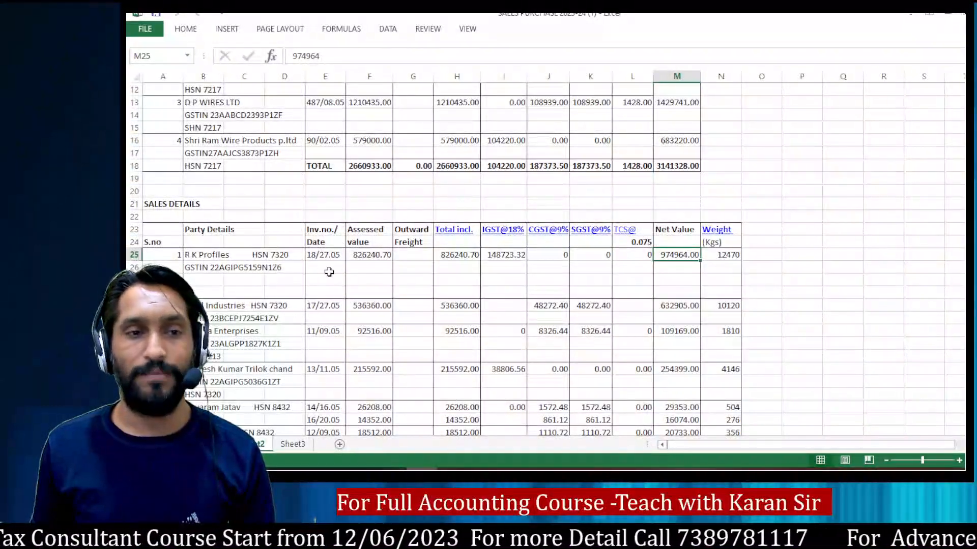
pyautogui.scroll(-4, 702, 294)
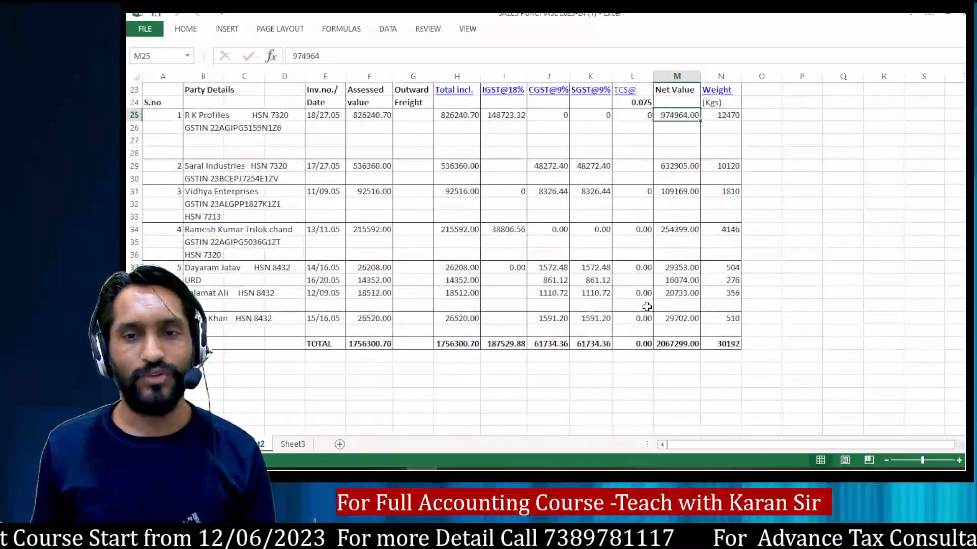
pyautogui.scroll(4, 581, 309)
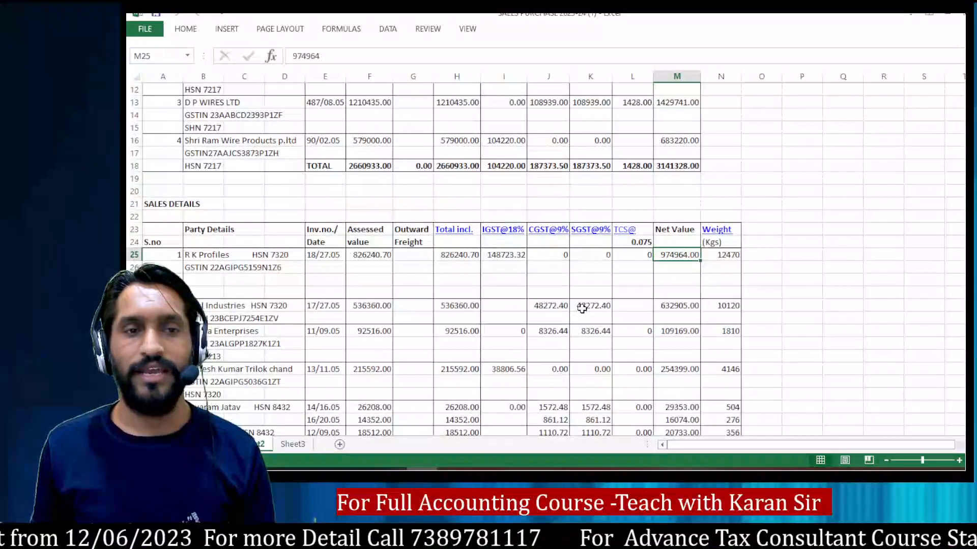
pyautogui.scroll(-4, 581, 308)
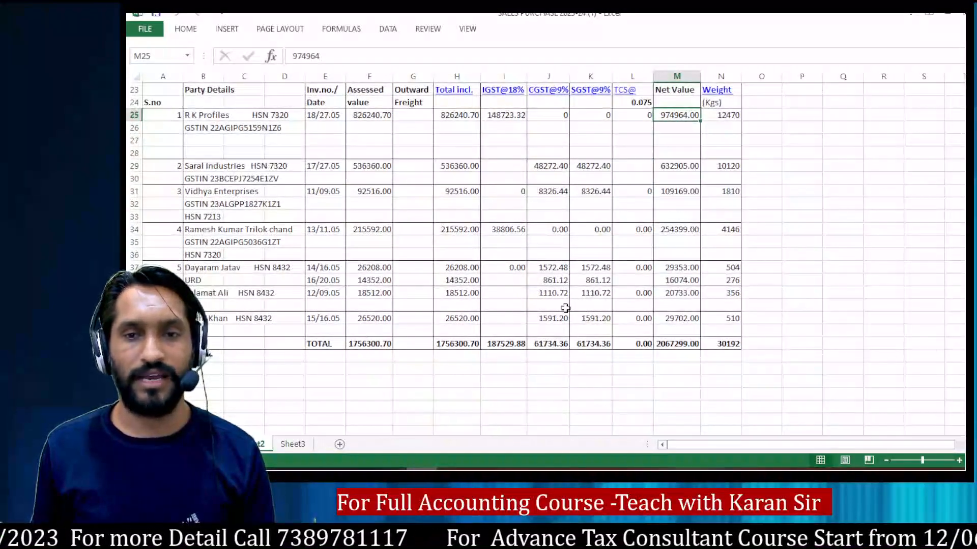
pyautogui.scroll(4, 625, 296)
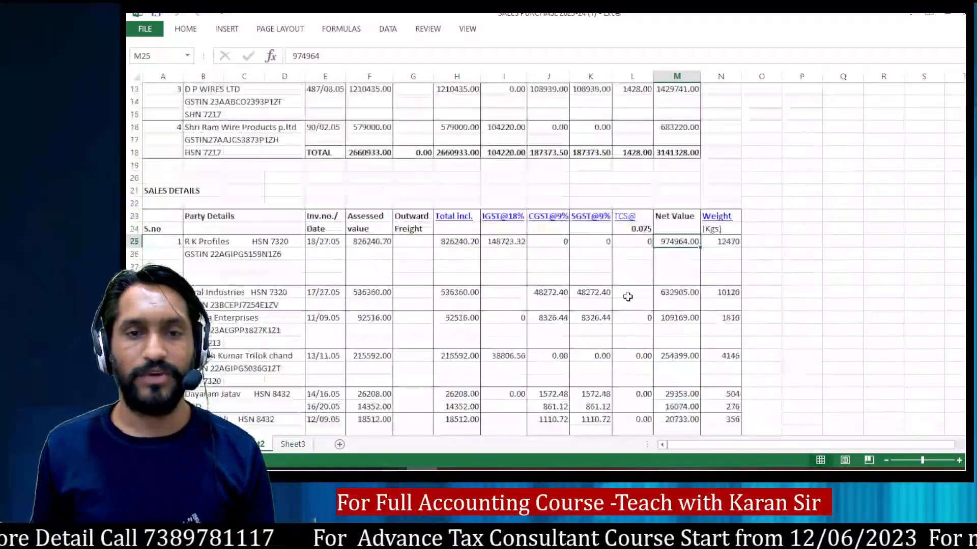
pyautogui.click(448, 255)
pyautogui.hotkey('alt', 'Tab')
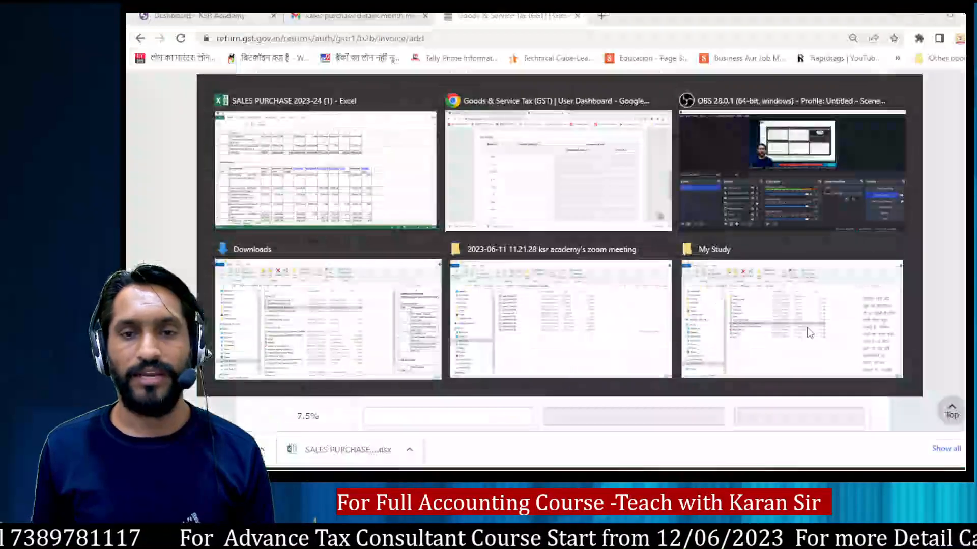
# Step: Enter 826260 as the taxable value in the portal's 18% rate row, checking it against R K Profiles' workbook amount
pyautogui.press('Tab')
pyautogui.press('Tab')
pyautogui.press('Tab')
pyautogui.press('Tab')
pyautogui.press('Tab')
pyautogui.press('Tab')
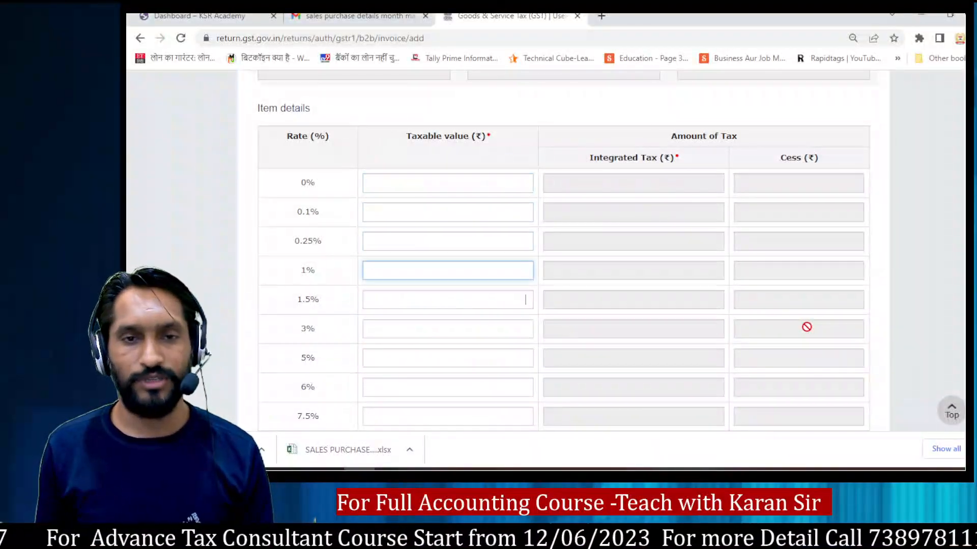
pyautogui.press('Tab')
pyautogui.press('Tab')
pyautogui.press('Tab')
pyautogui.press('Tab')
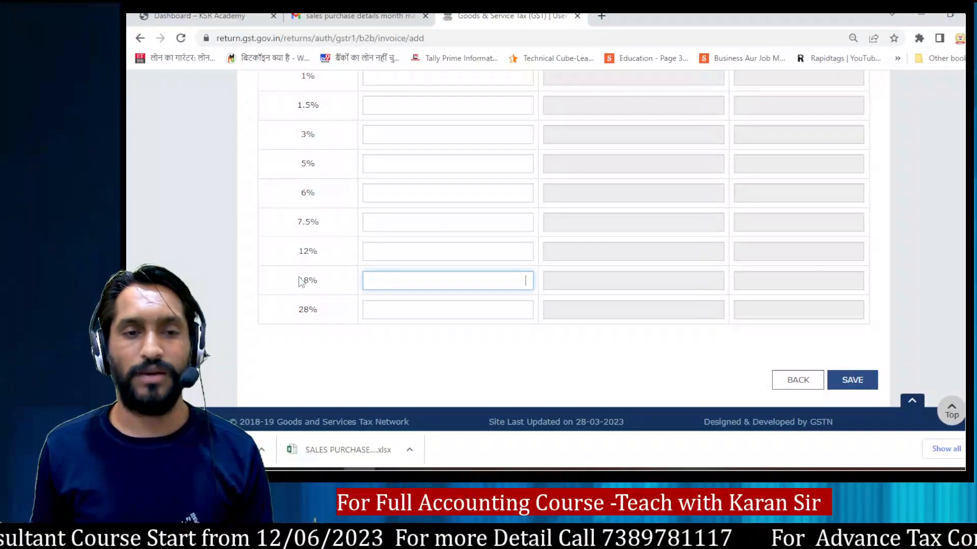
pyautogui.moveTo(296, 280); pyautogui.dragTo(327, 278)
pyautogui.click(421, 280)
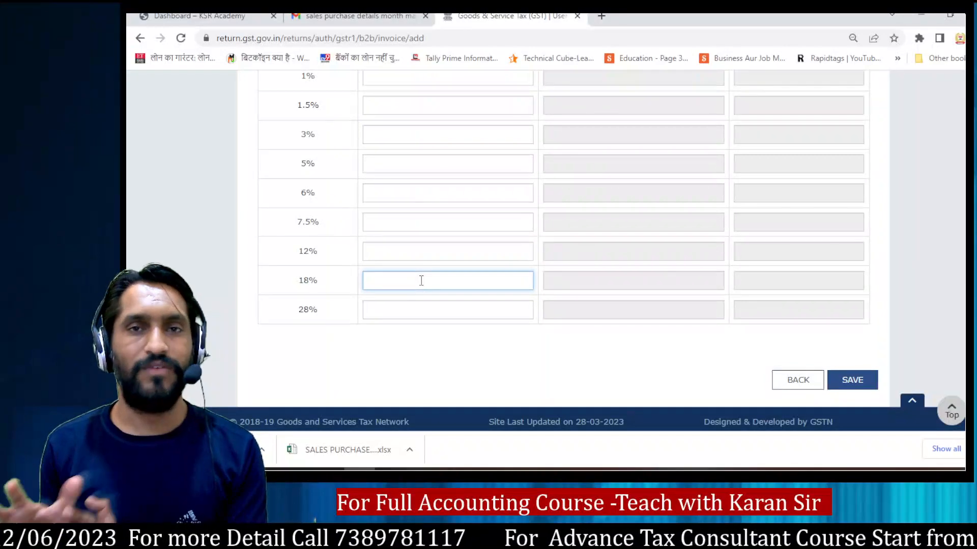
pyautogui.hotkey('alt', 'Tab')
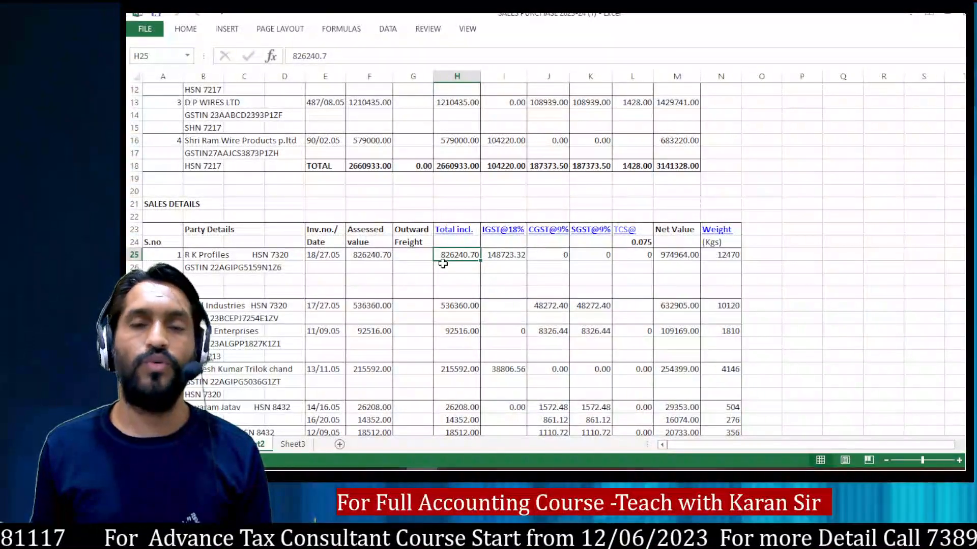
pyautogui.hotkey('alt', 'Tab')
pyautogui.write('8')
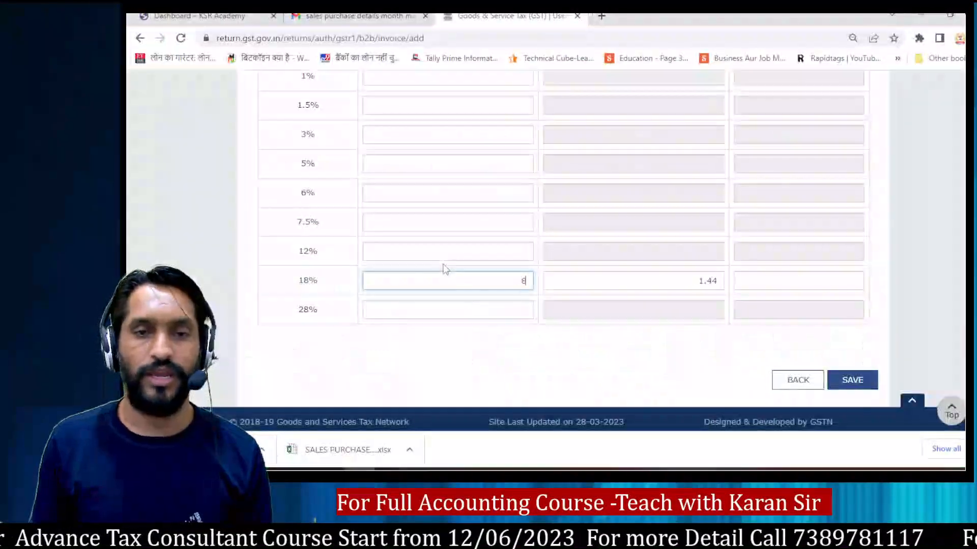
pyautogui.write('26260.')
pyautogui.hotkey('alt', 'Tab')
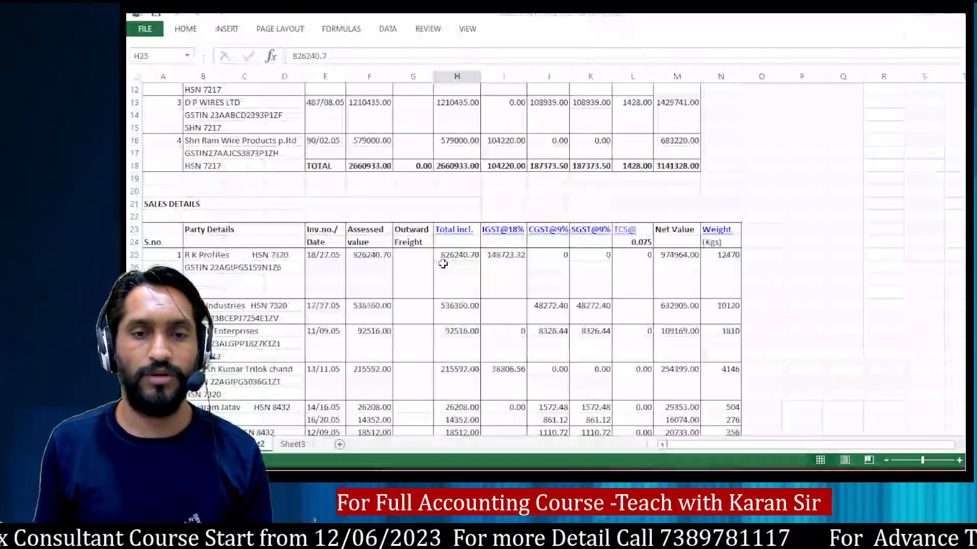
pyautogui.hotkey('alt', 'Tab')
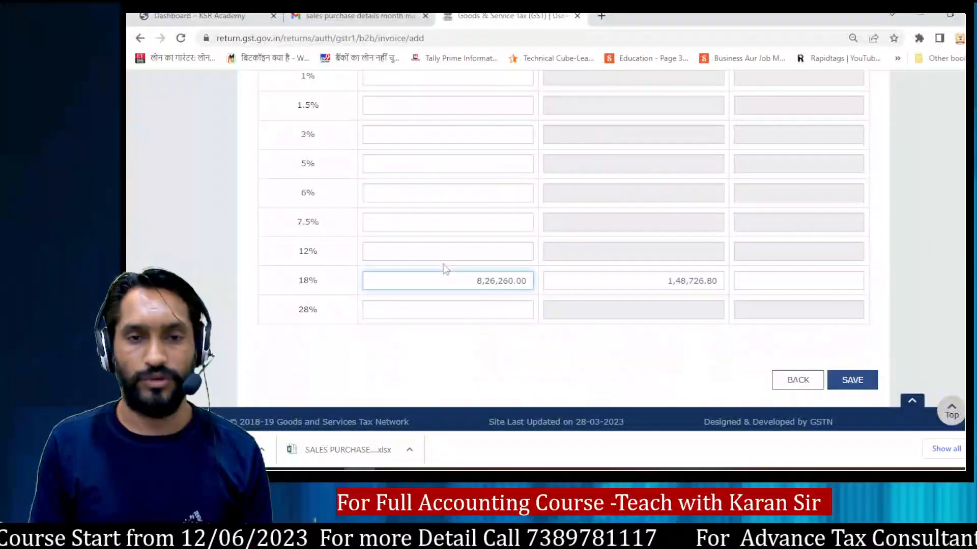
# Step: Change the taxable value in the 18% rate row to 826270.70
pyautogui.press('BackSpace')
pyautogui.write('0')
pyautogui.press('BackSpace')
pyautogui.press('BackSpace')
pyautogui.write('70.70')
pyautogui.hotkey('alt', 'Tab')
pyautogui.hotkey('alt', 'Tab')
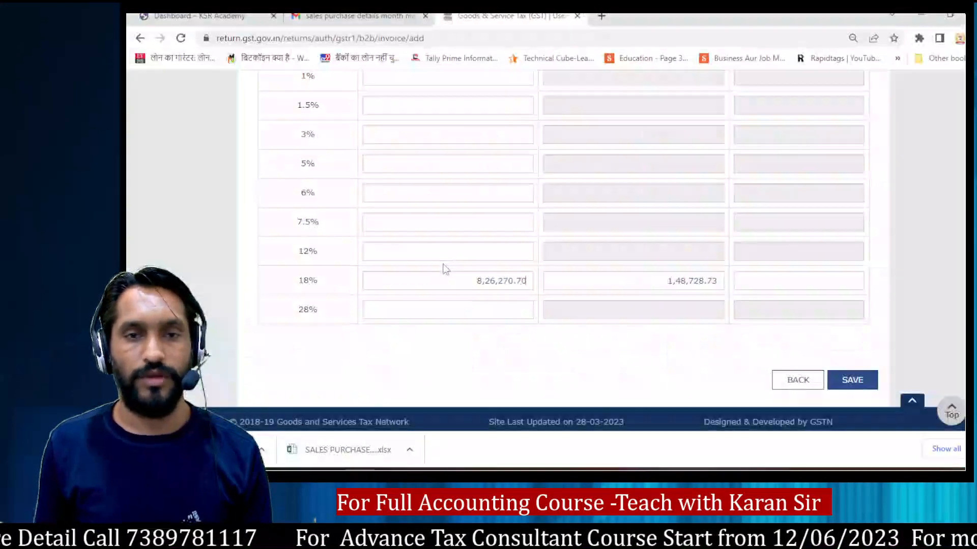
pyautogui.click(677, 336)
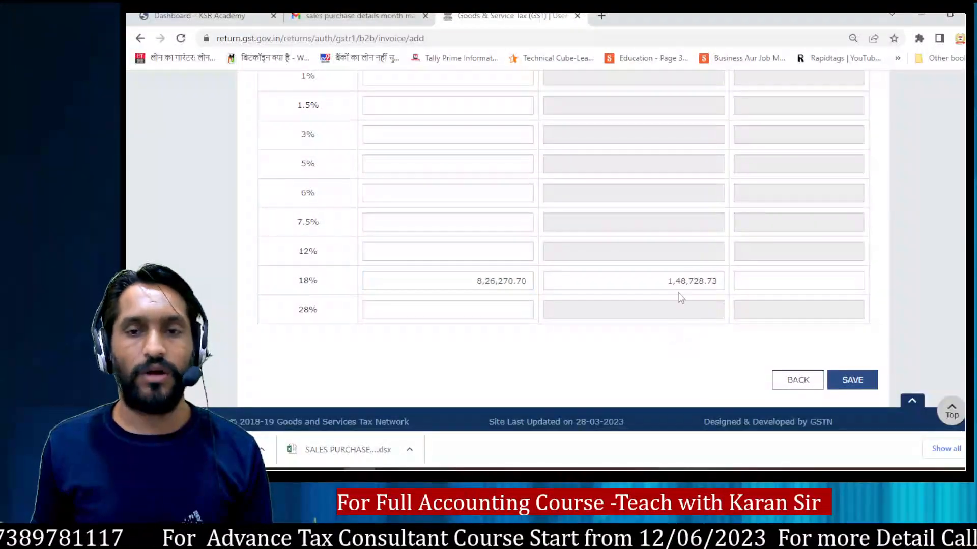
# Step: Compare the portal's integrated tax and taxable value with R K Profiles' IGST@18% and Total incl. amounts in the workbook
pyautogui.hotkey('alt', 'Tab')
pyautogui.click(498, 255)
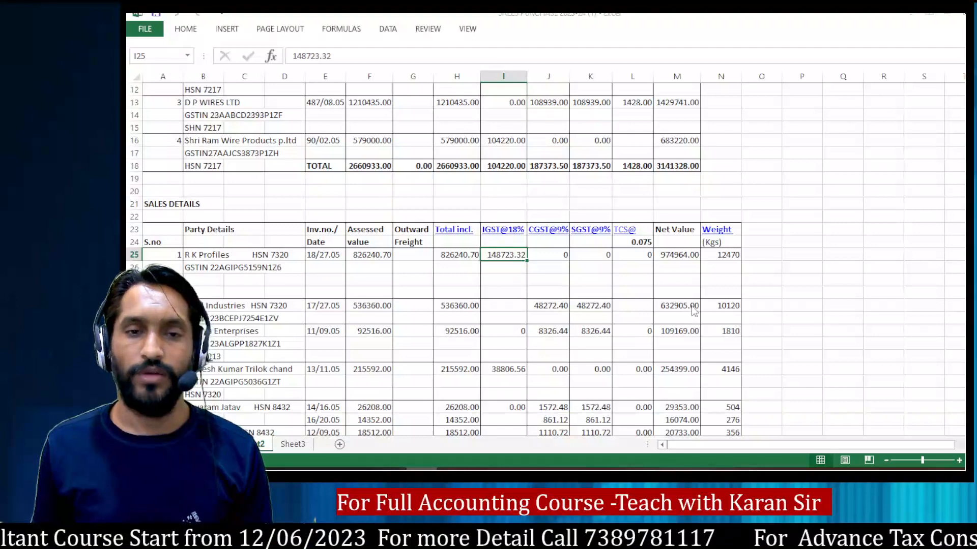
pyautogui.hotkey('alt', 'Tab')
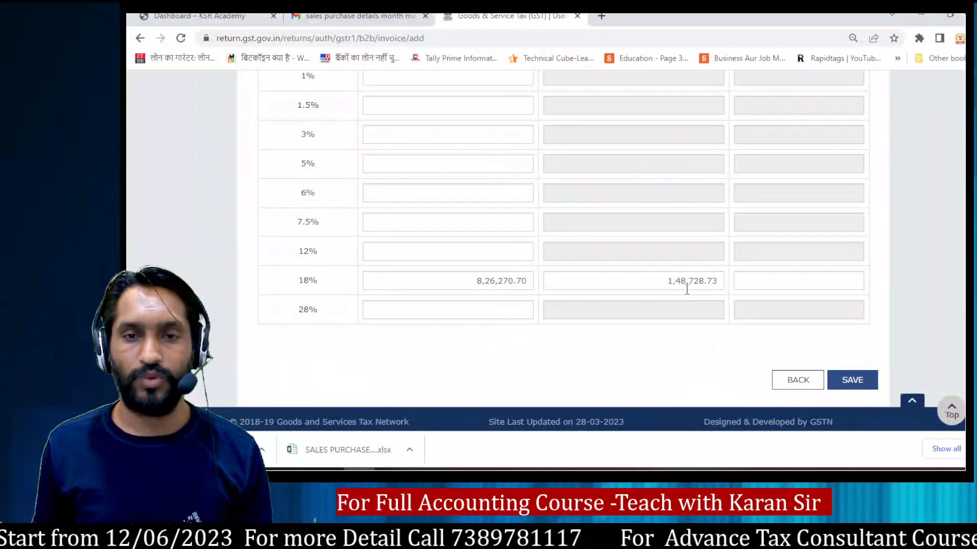
pyautogui.hotkey('alt', 'Tab')
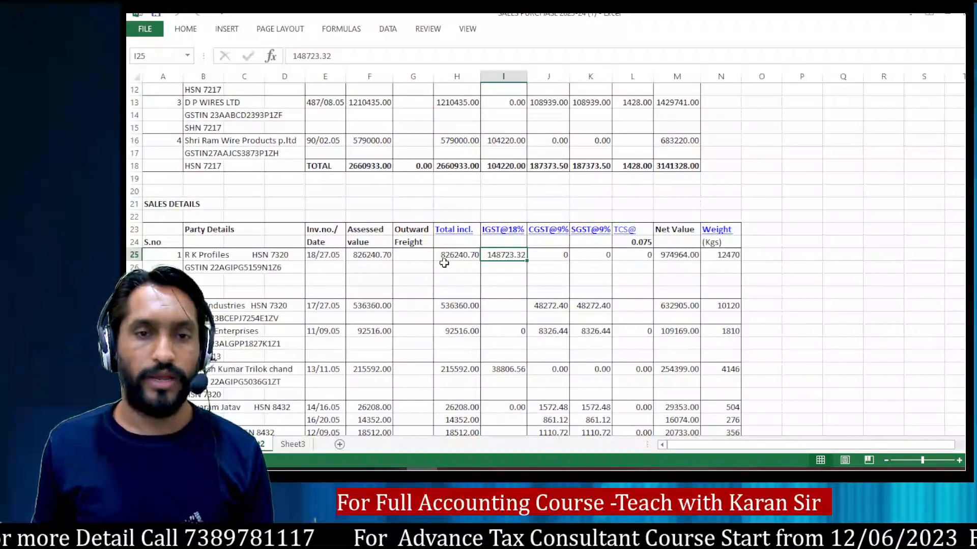
# Step: On the portal, correct the taxable value in the 18% rate row to 826240.70
pyautogui.hotkey('alt', 'Tab')
pyautogui.click(506, 280)
pyautogui.press('BackSpace')
pyautogui.press('BackSpace')
pyautogui.press('BackSpace')
pyautogui.press('BackSpace')
pyautogui.press('BackSpace')
pyautogui.write('40.70')
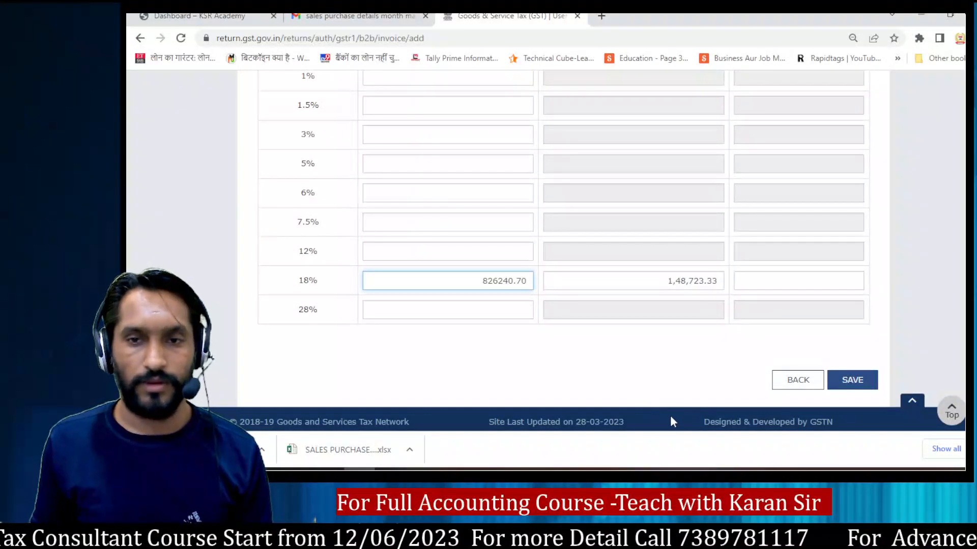
pyautogui.click(671, 364)
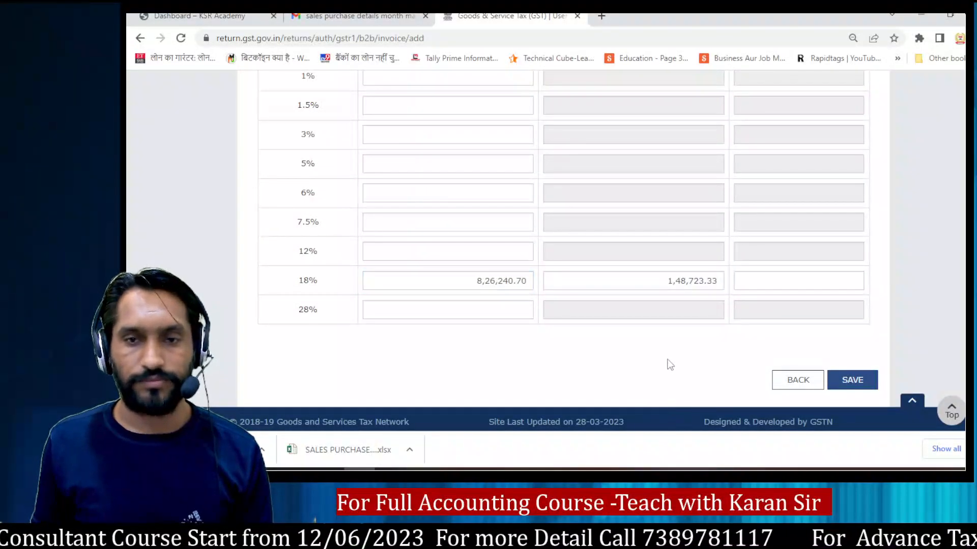
# Step: Recheck the tax against the workbook's IGST@18% amount, review the portal's invoice details and save the R K Profiles invoice
pyautogui.hotkey('alt', 'Tab')
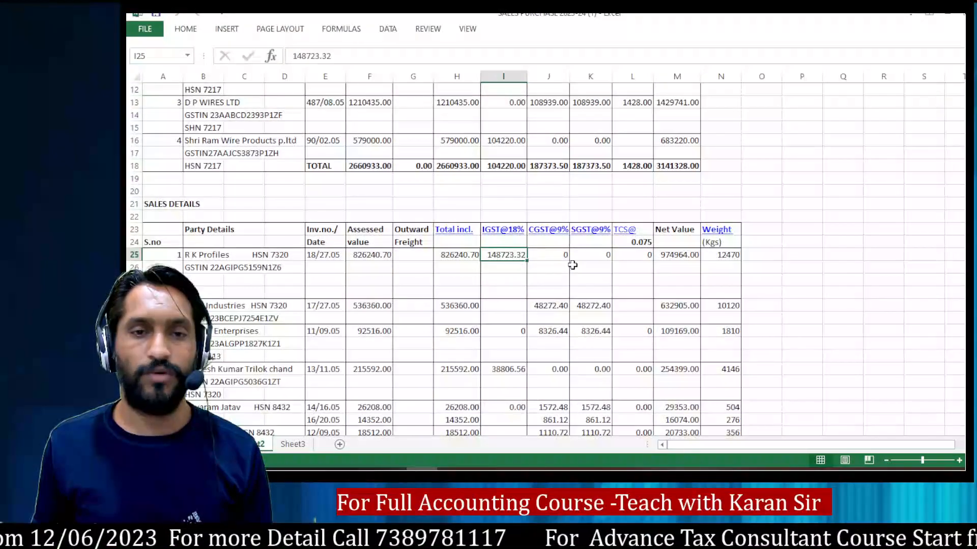
pyautogui.hotkey('alt', 'Tab')
pyautogui.scroll(9, 642, 350)
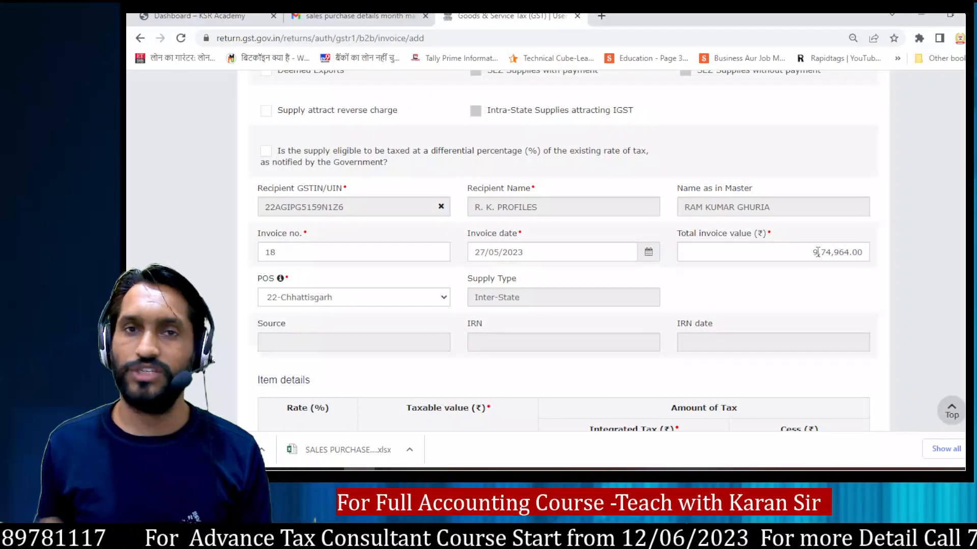
pyautogui.scroll(-9, 816, 252)
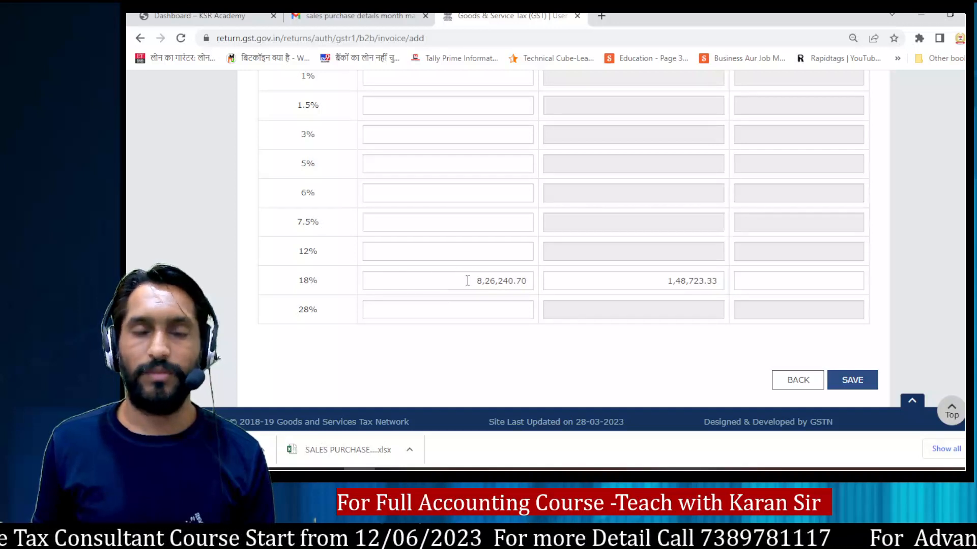
pyautogui.click(858, 383)
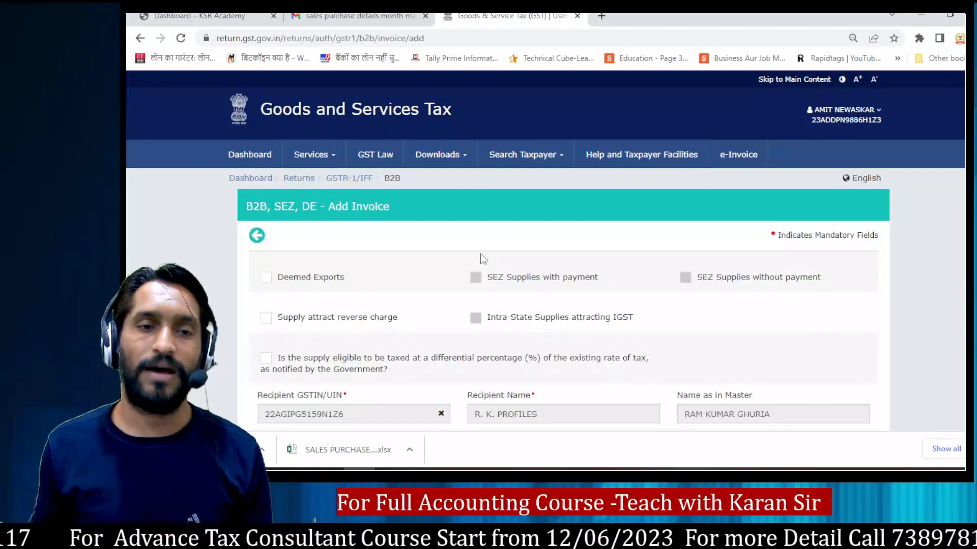
# Step: In the workbook's sales details, find Saral Industries and copy its GSTIN without the label
pyautogui.hotkey('alt', 'Tab')
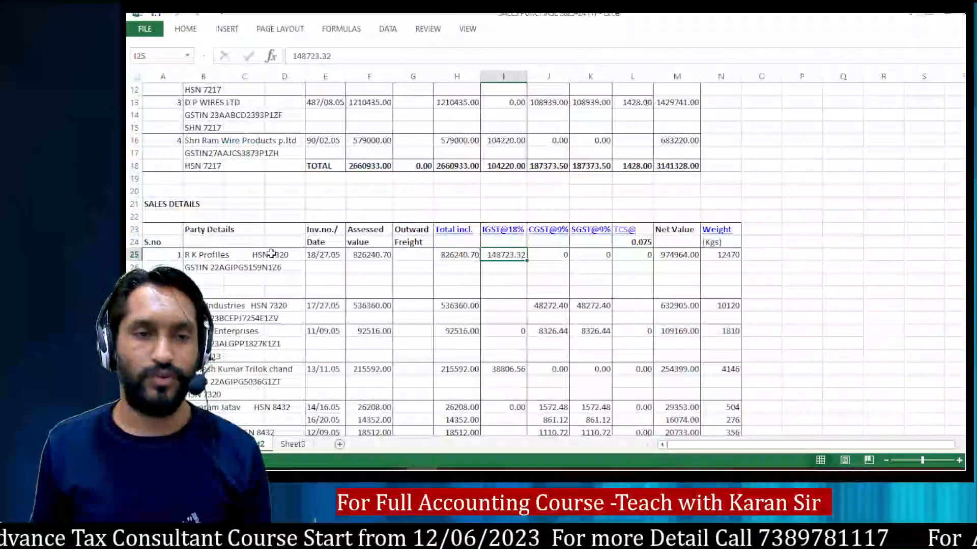
pyautogui.click(191, 258)
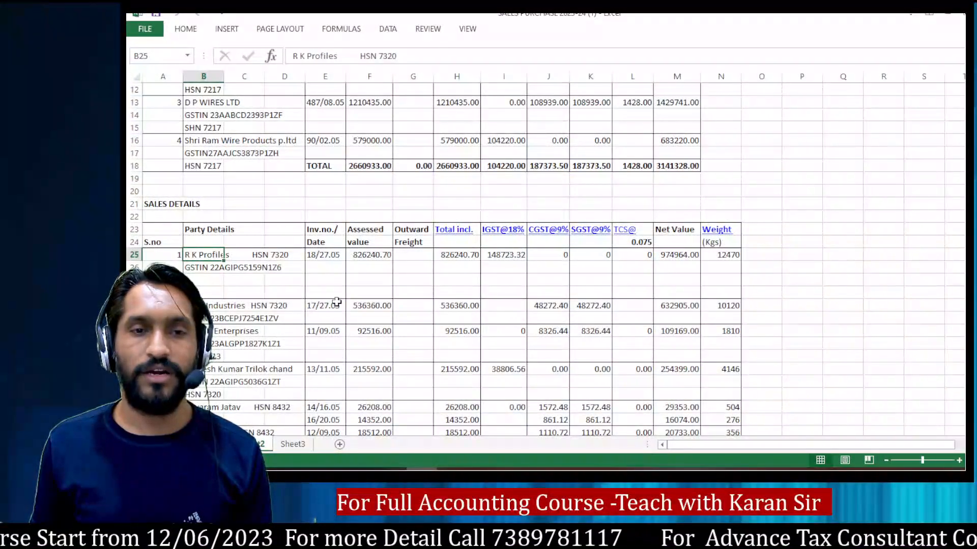
pyautogui.scroll(-4, 479, 255)
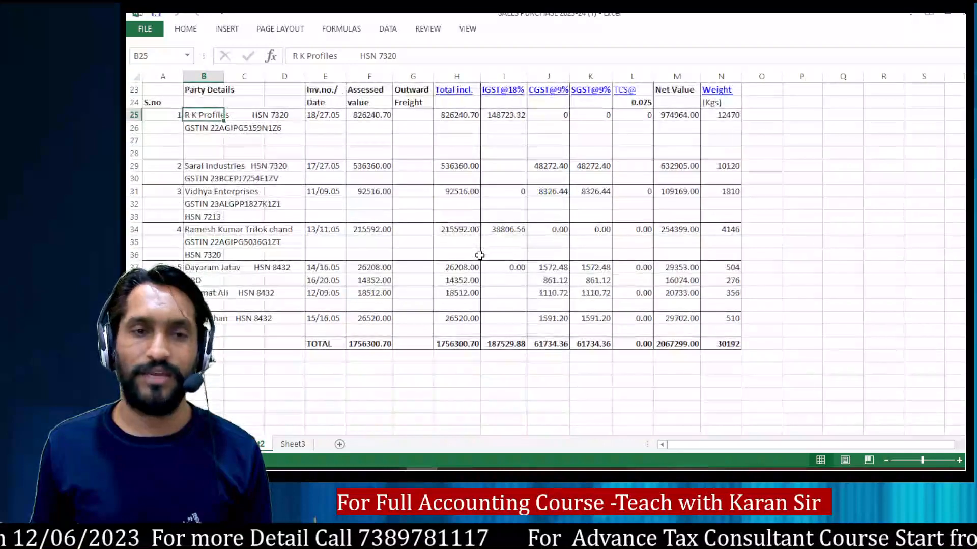
pyautogui.click(196, 166)
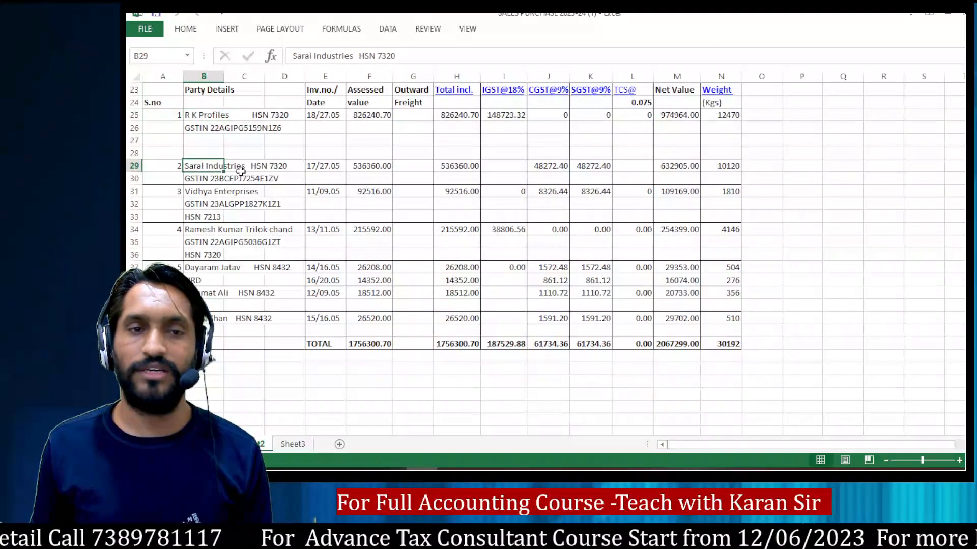
pyautogui.doubleClick(210, 178)
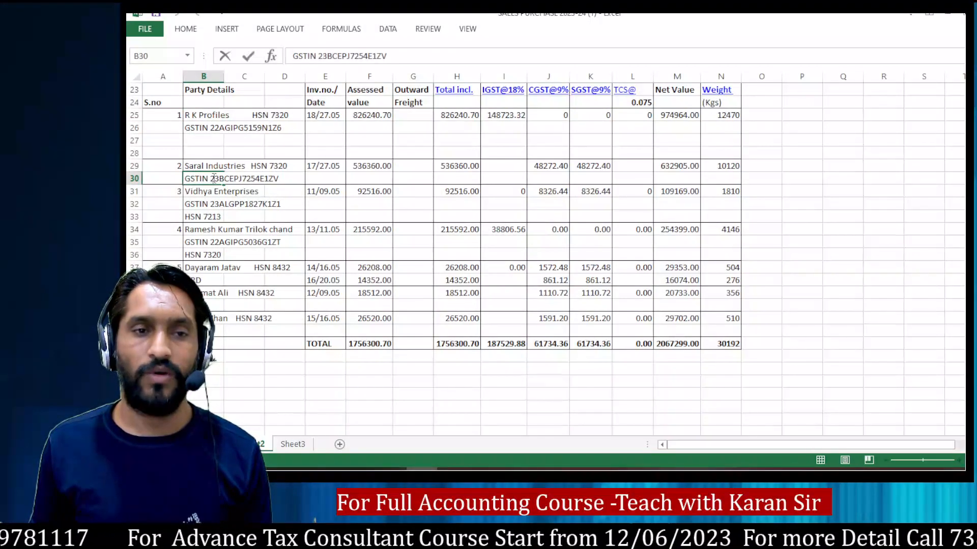
pyautogui.moveTo(210, 178); pyautogui.dragTo(279, 178)
pyautogui.hotkey('ctrl', 'c')
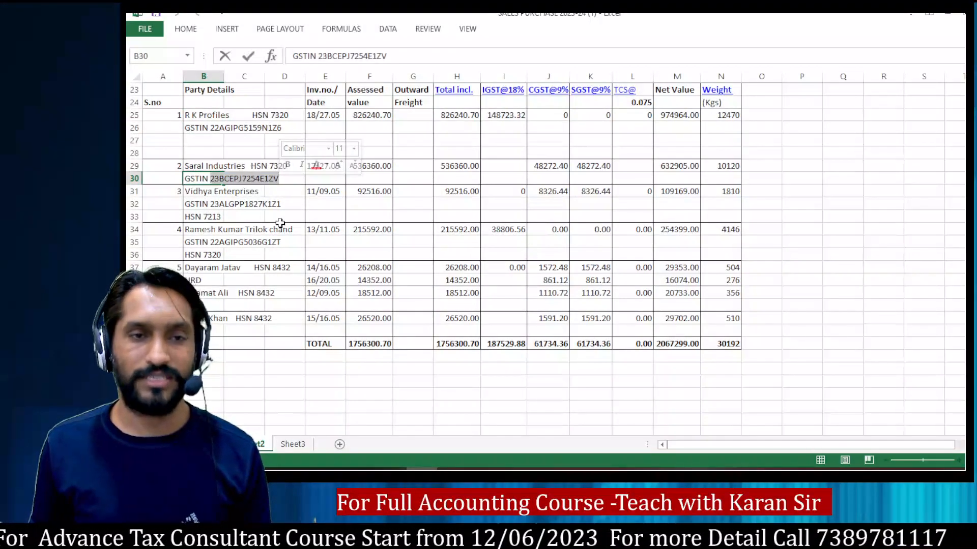
# Step: On the GST portal, replace the R. K. Profiles recipient GSTIN with the copied Saral Industries GSTIN
pyautogui.hotkey('alt', 'Tab')
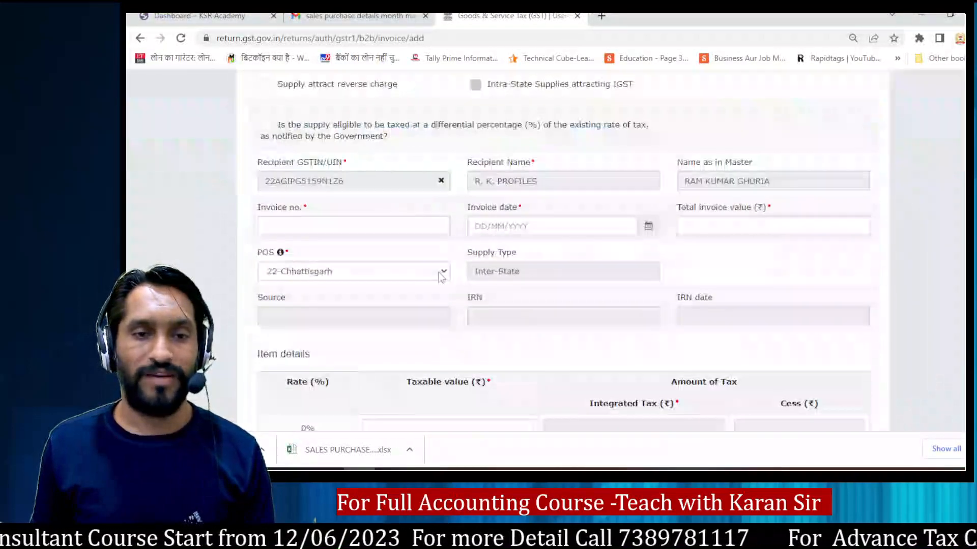
pyautogui.scroll(-5, 399, 304)
pyautogui.click(439, 180)
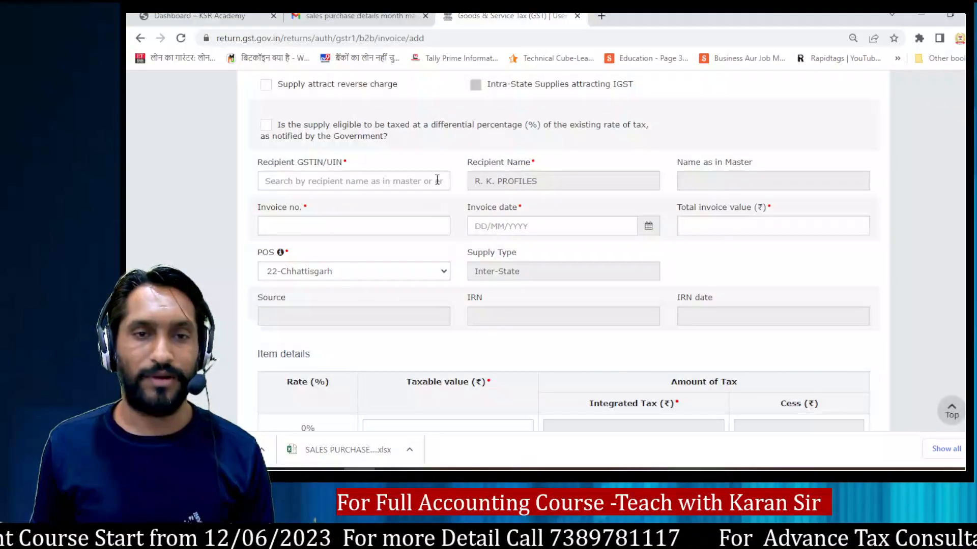
pyautogui.click(365, 180)
pyautogui.hotkey('ctrl', 'v')
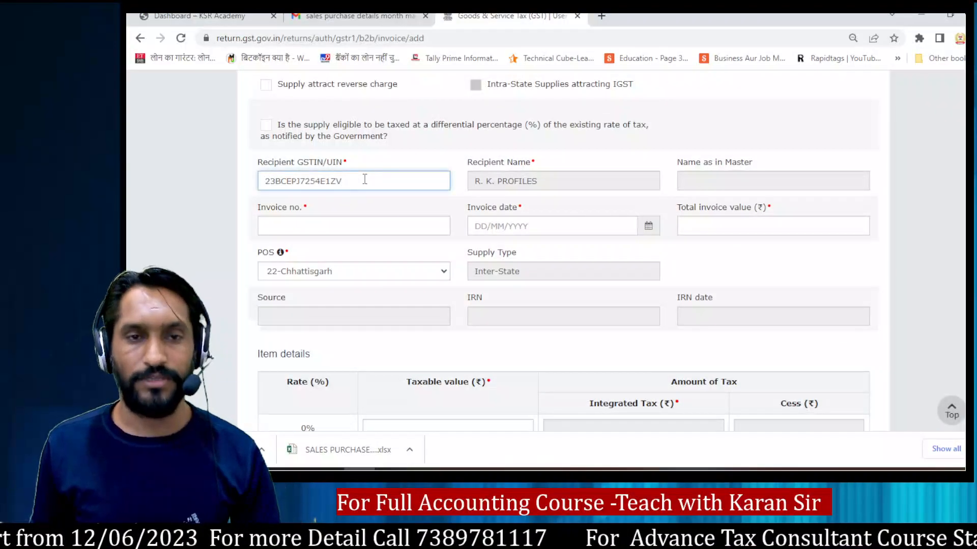
pyautogui.click(365, 201)
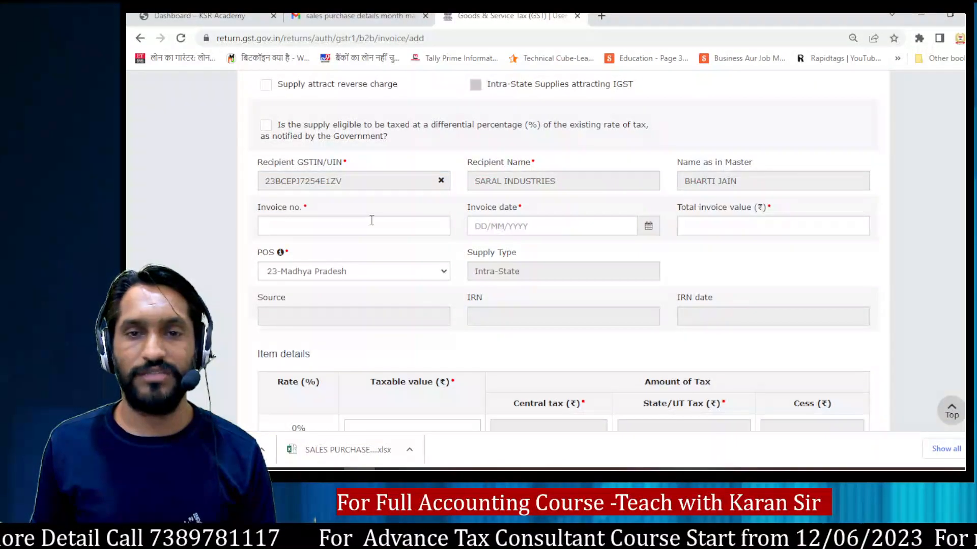
# Step: Look up Saral Industries' invoice number and date in the workbook, then enter 17 and 27/05/2023 on the portal
pyautogui.hotkey('alt', 'Tab')
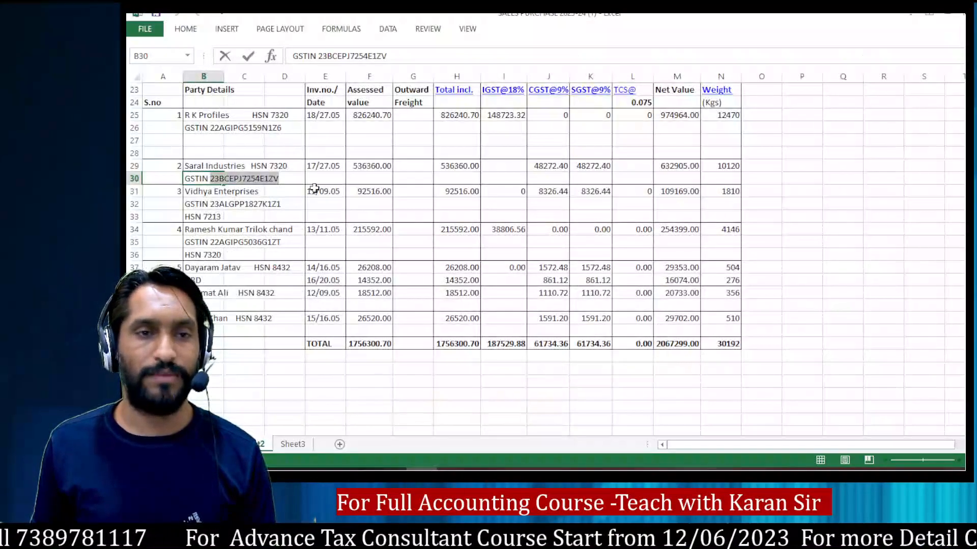
pyautogui.click(314, 166)
pyautogui.hotkey('alt', 'Tab')
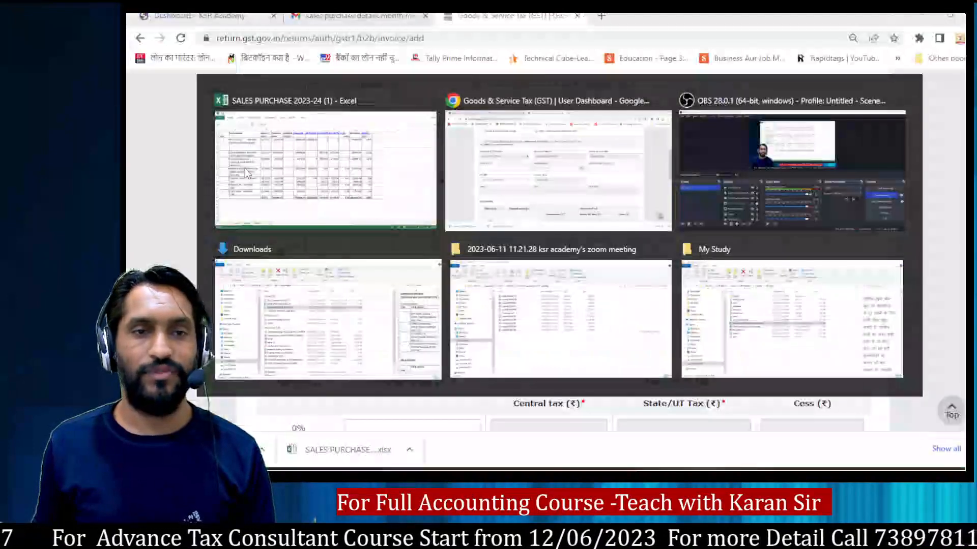
pyautogui.write('17')
pyautogui.press('Tab')
pyautogui.write('27052')
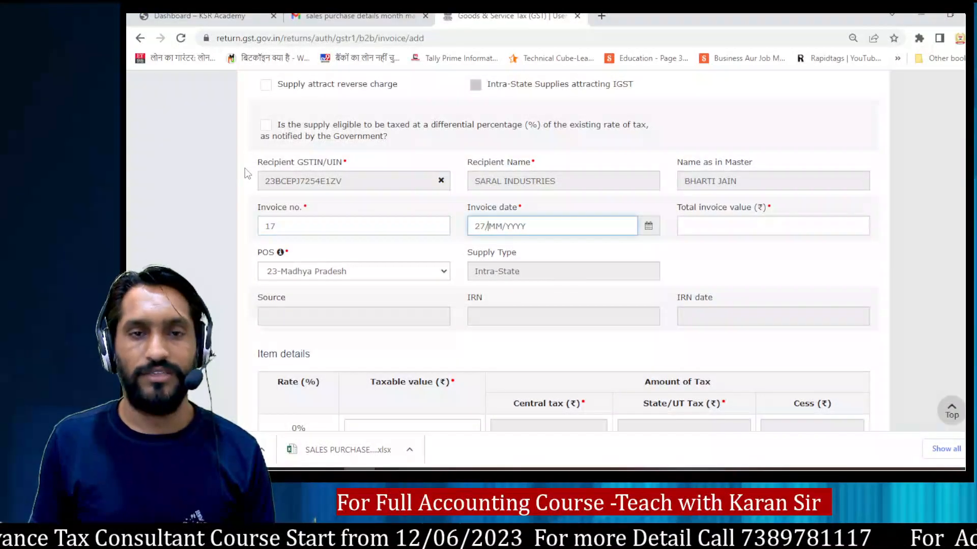
pyautogui.write('2')
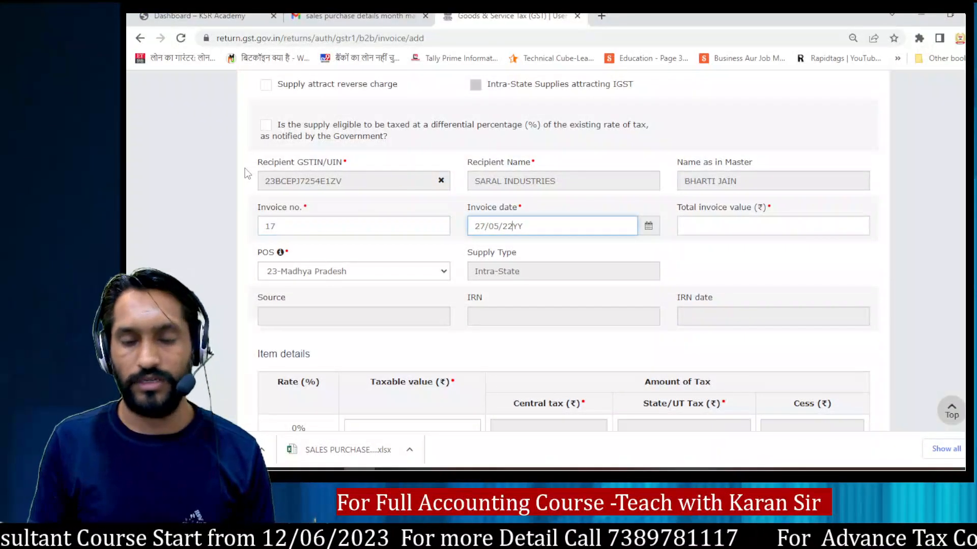
pyautogui.write('023')
pyautogui.press('Tab')
# Step: Check Saral Industries' tax amounts and Net Value in the workbook, and set the portal's total invoice value to 93290
pyautogui.hotkey('alt', 'Tab')
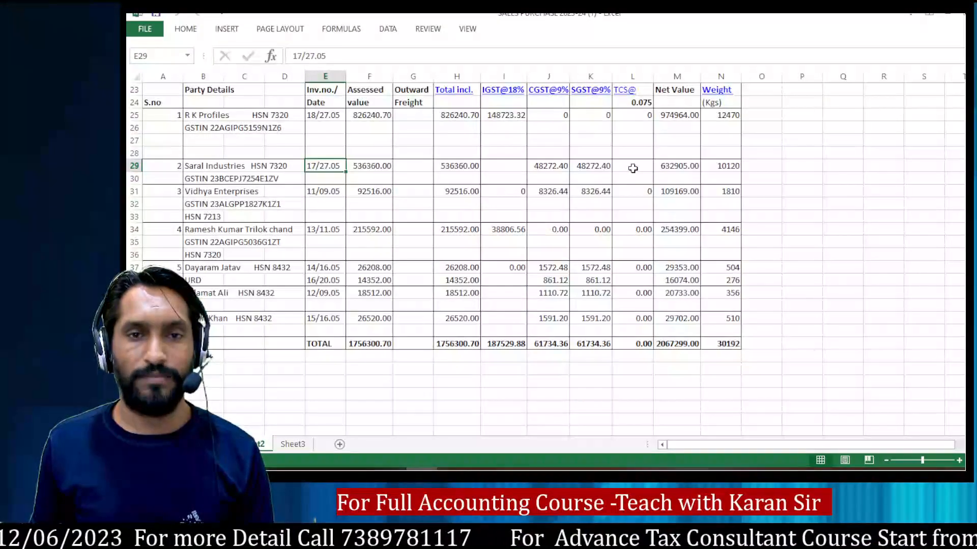
pyautogui.moveTo(441, 163); pyautogui.dragTo(590, 166)
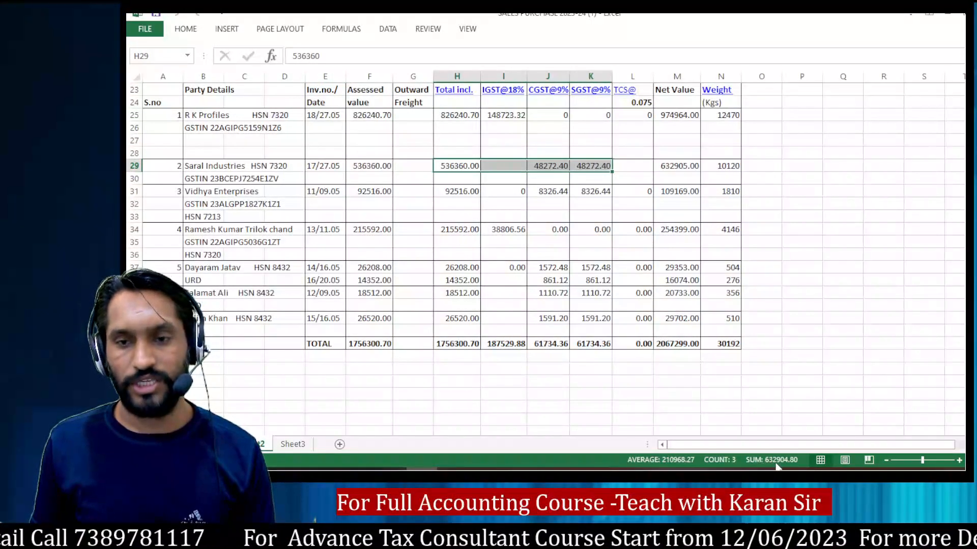
pyautogui.click(665, 166)
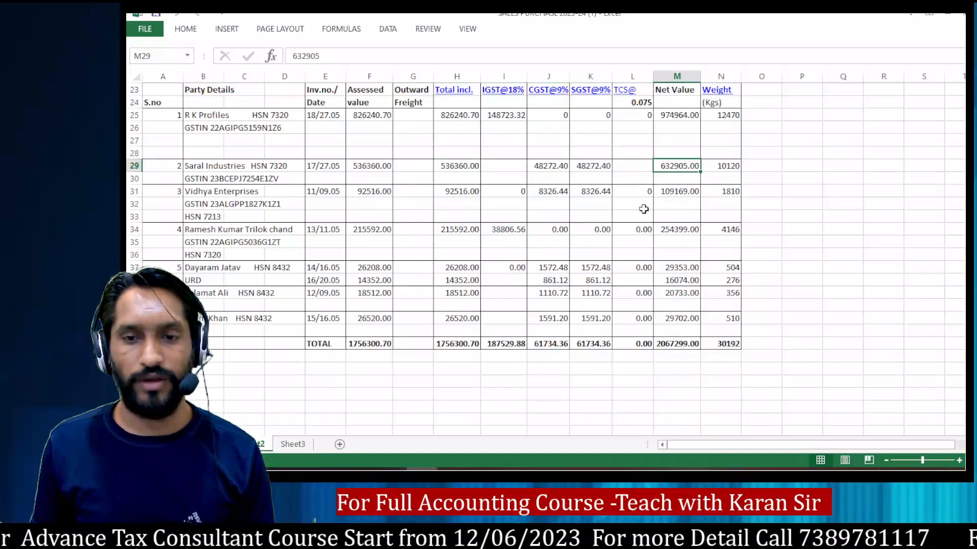
pyautogui.hotkey('alt', 'Tab')
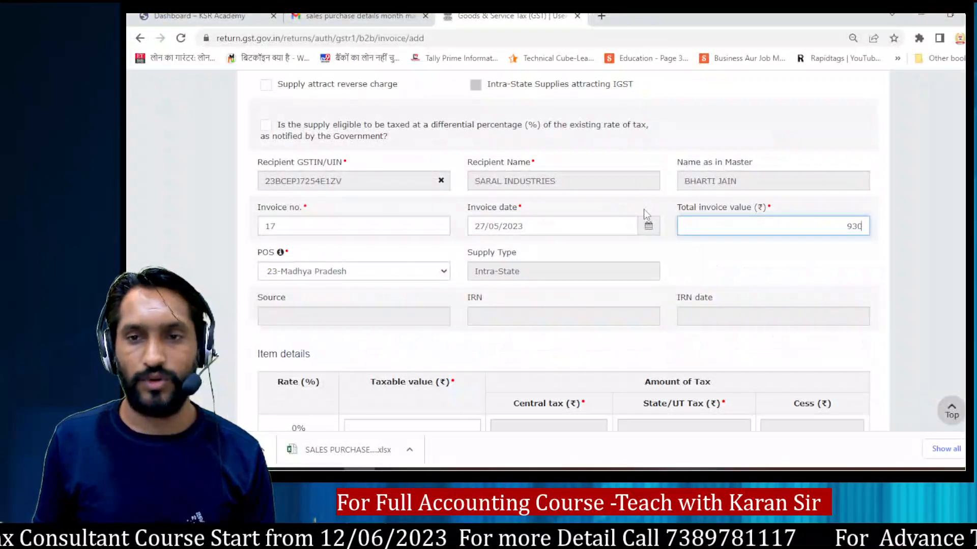
pyautogui.write('93290')
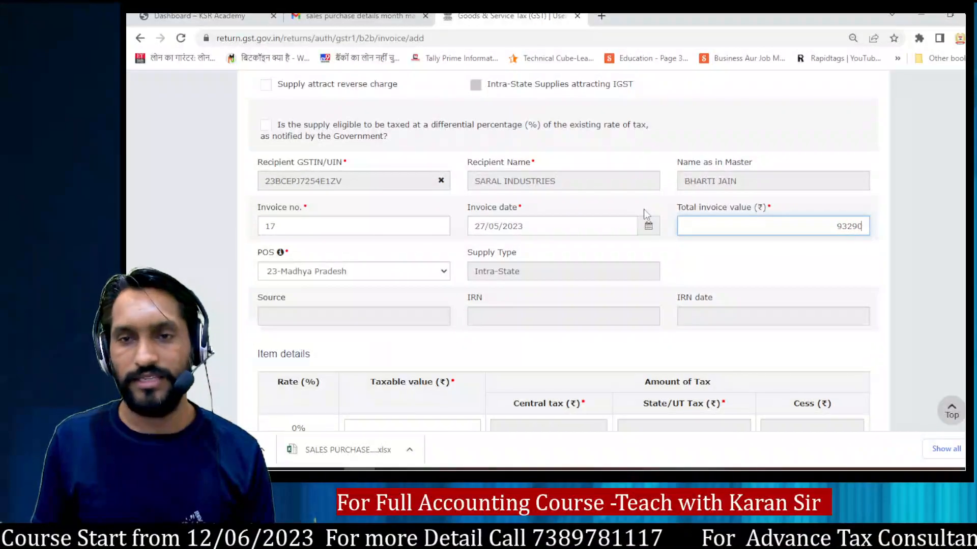
# Step: Take Saral Industries' Total incl. amount from the workbook and enter 536360 as the taxable value in the 18% rate row
pyautogui.press('Tab')
pyautogui.press('Tab')
pyautogui.press('Tab')
pyautogui.press('Tab')
pyautogui.press('Tab')
pyautogui.press('Tab')
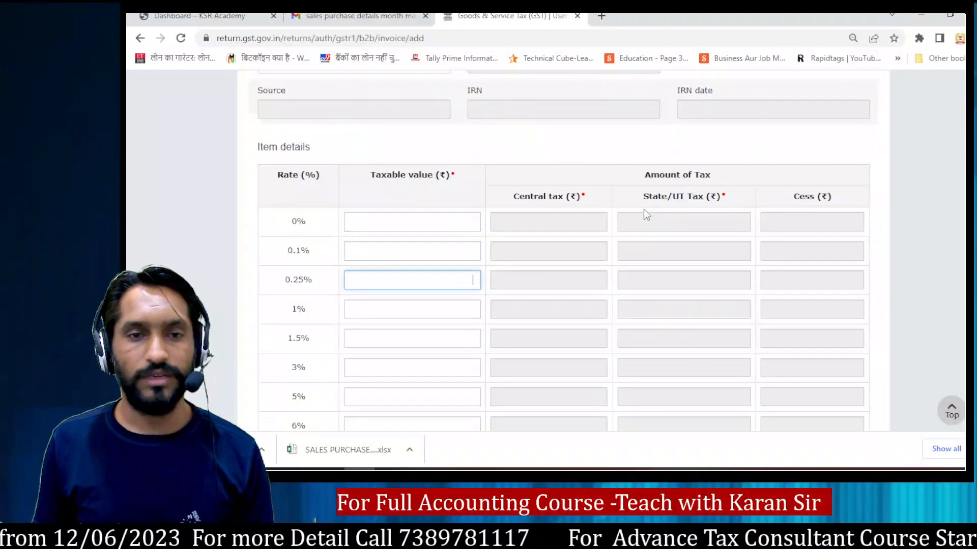
pyautogui.press('Tab')
pyautogui.press('Tab')
pyautogui.press('Tab')
pyautogui.press('Tab')
pyautogui.press('Tab')
pyautogui.press('Tab')
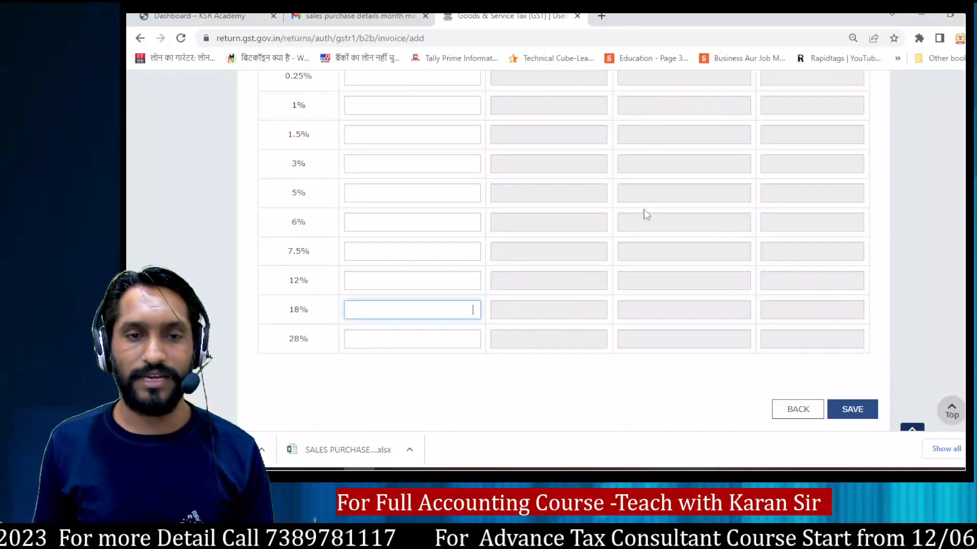
pyautogui.hotkey('alt', 'Tab')
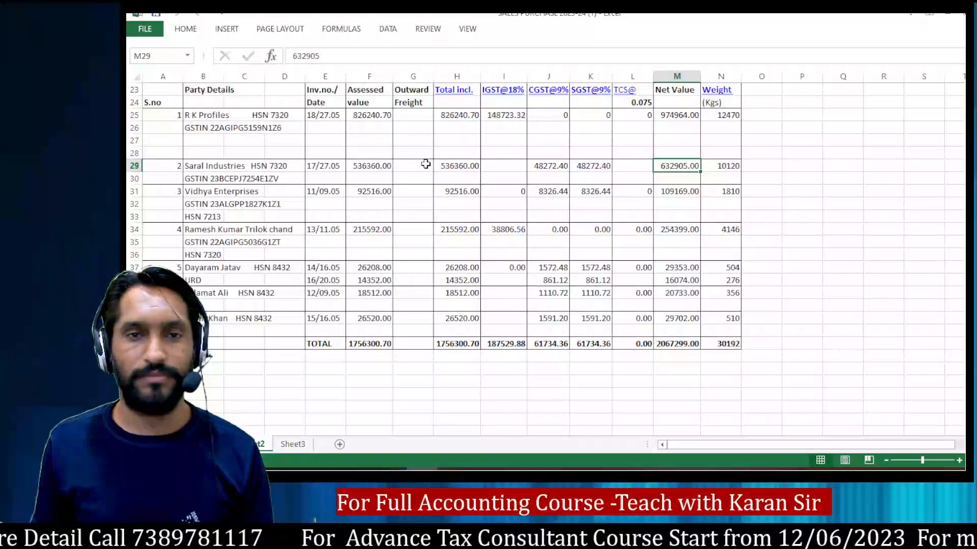
pyautogui.click(448, 164)
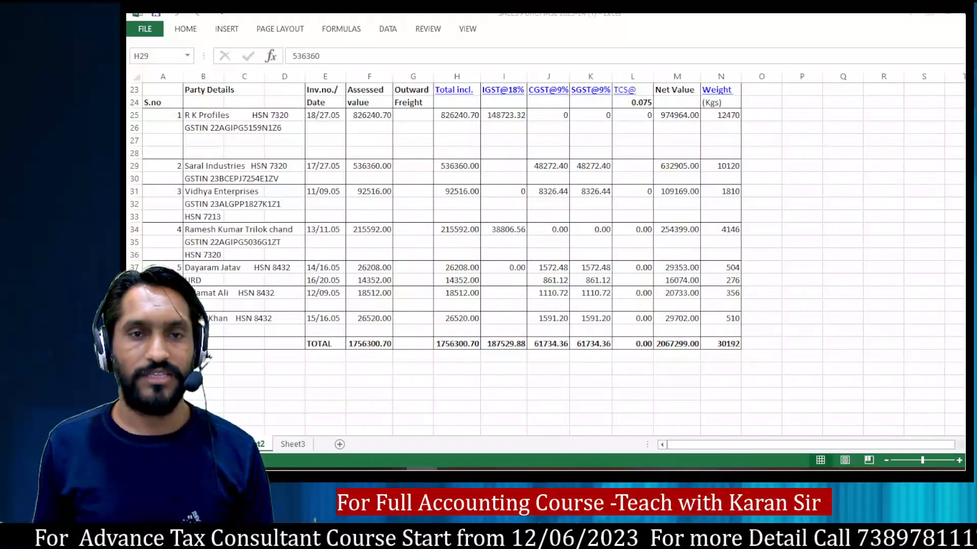
pyautogui.hotkey('alt', 'Tab')
pyautogui.write('536360')
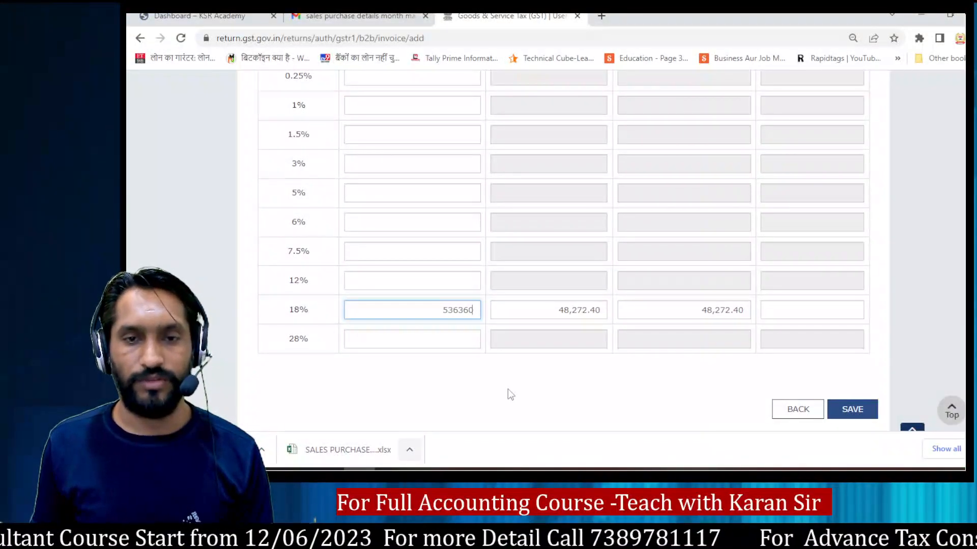
pyautogui.click(544, 365)
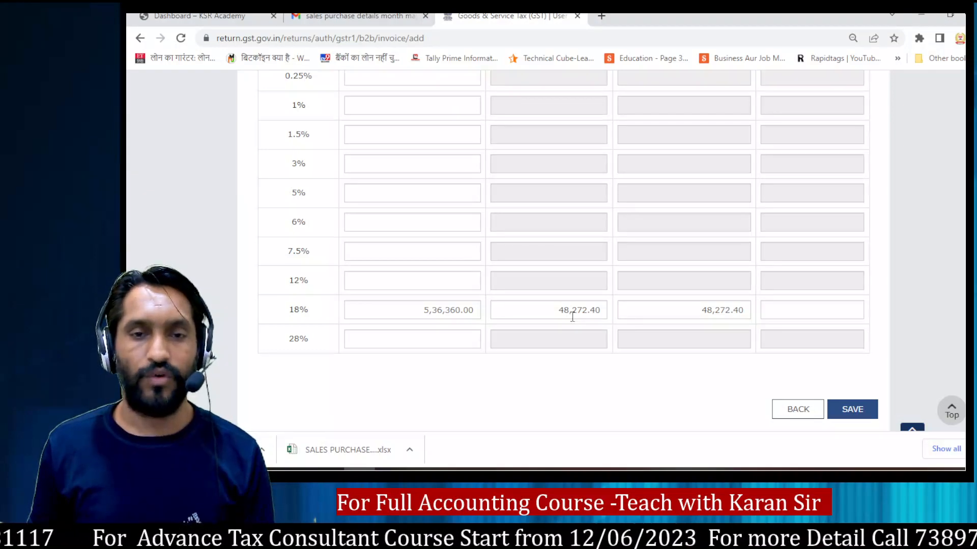
# Step: Compare the portal's central tax with the workbook's CGST@9% amount and save the Saral Industries invoice
pyautogui.hotkey('alt', 'Tab')
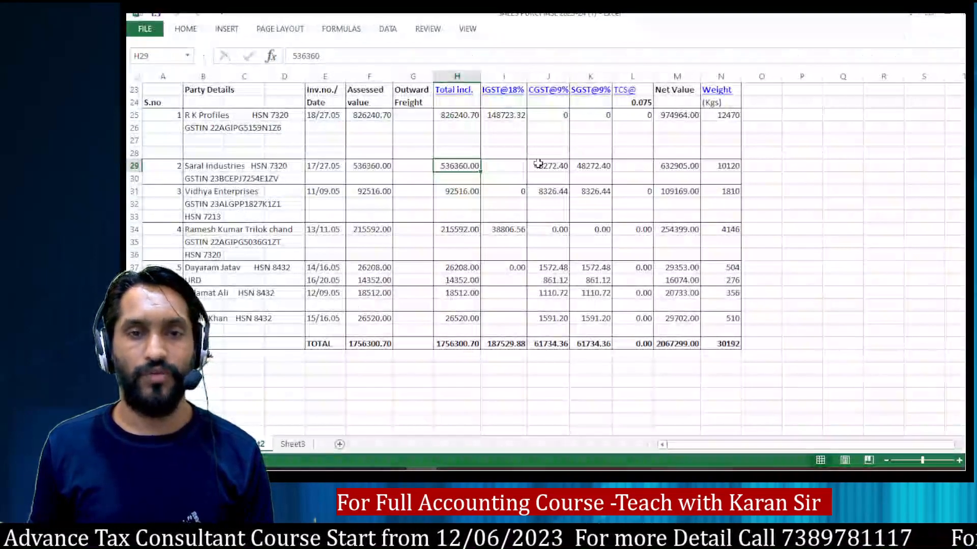
pyautogui.click(538, 163)
pyautogui.hotkey('alt', 'Tab')
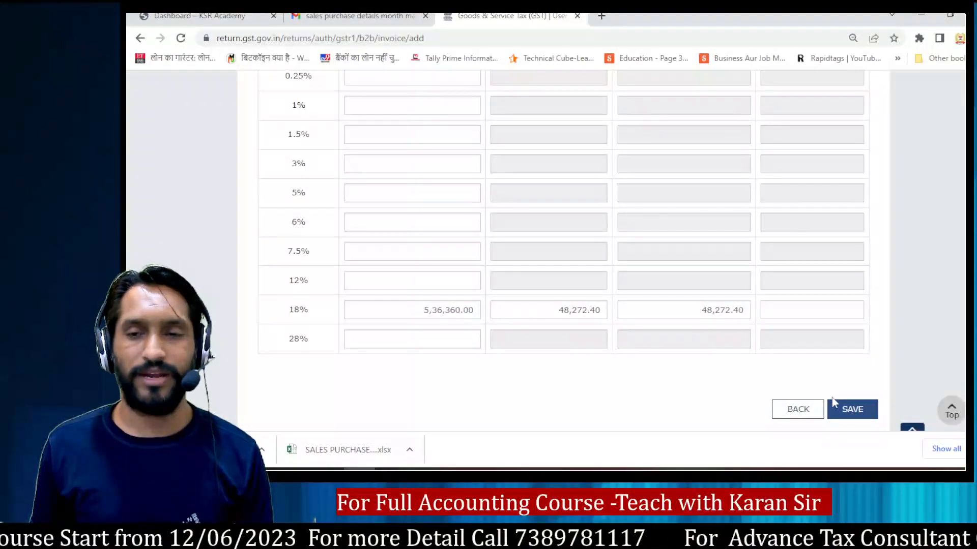
pyautogui.click(851, 409)
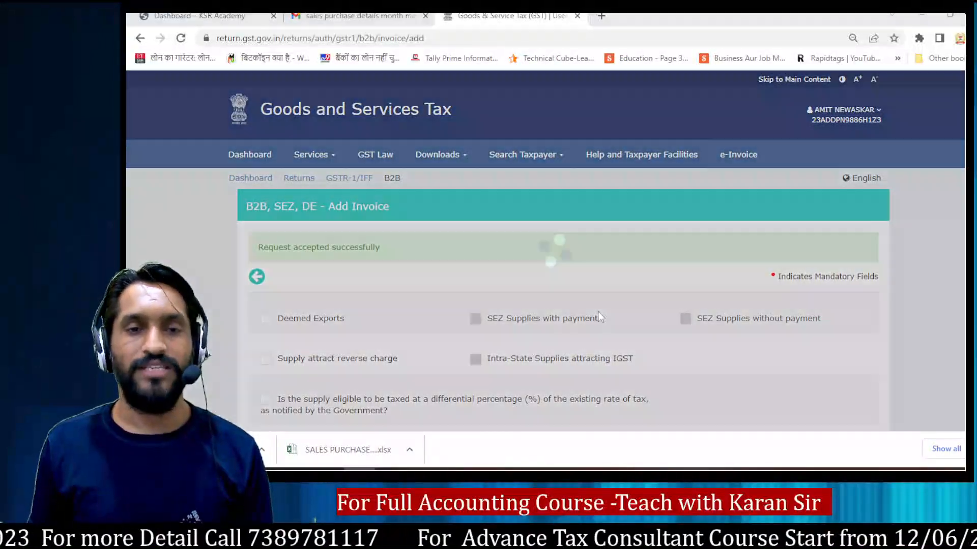
# Step: Review the Vidhya Enterprises entry in the workbook, then clear the Saral Industries GSTIN from the portal's new invoice
pyautogui.hotkey('alt', 'Tab')
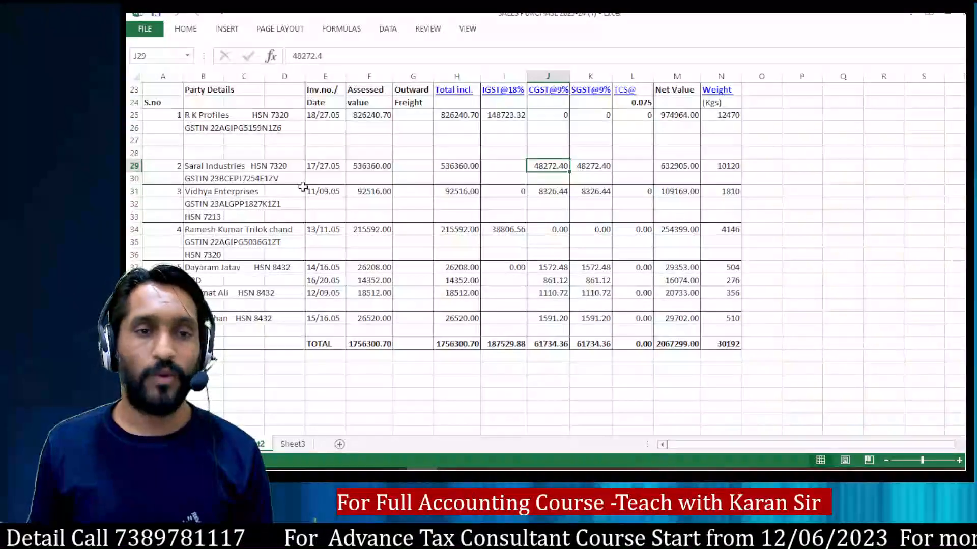
pyautogui.click(203, 201)
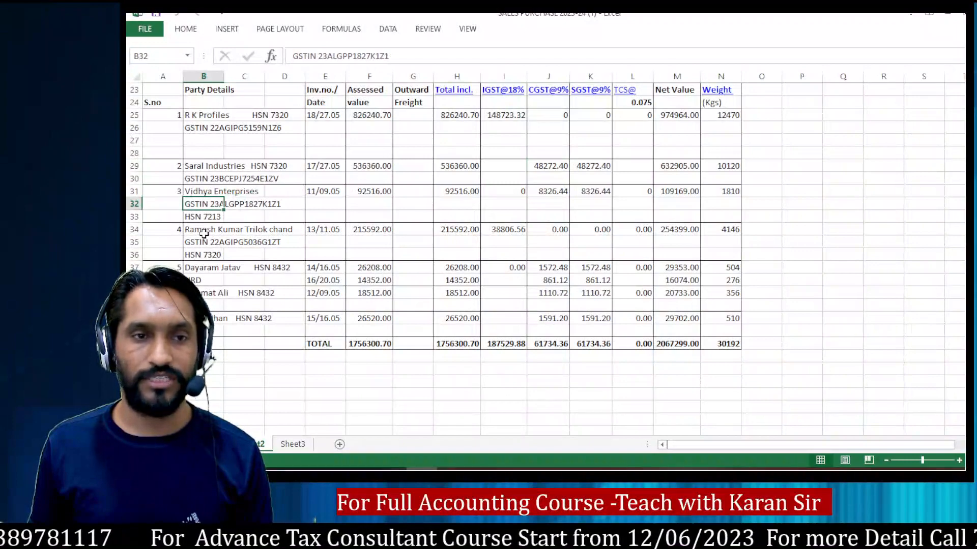
pyautogui.click(367, 190)
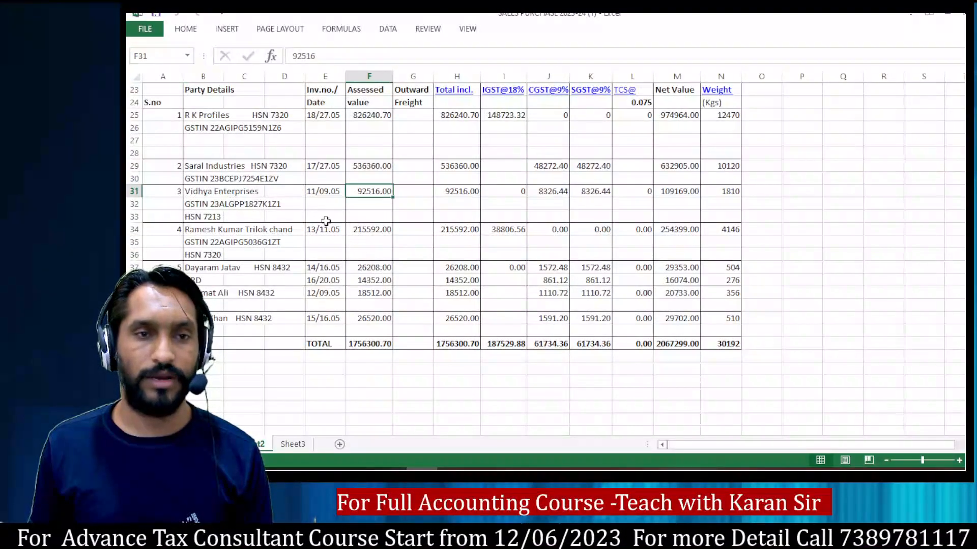
pyautogui.hotkey('alt', 'Tab')
pyautogui.scroll(-3, 489, 272)
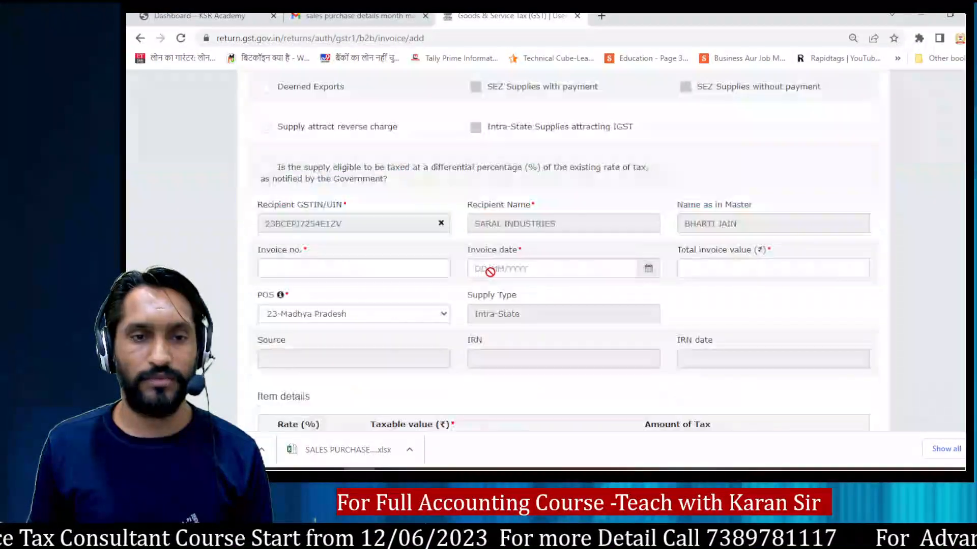
pyautogui.click(440, 182)
# Step: Copy Vidhya Enterprises' GSTIN from the workbook and select the matching recipient in the portal's new invoice
pyautogui.hotkey('alt', 'Tab')
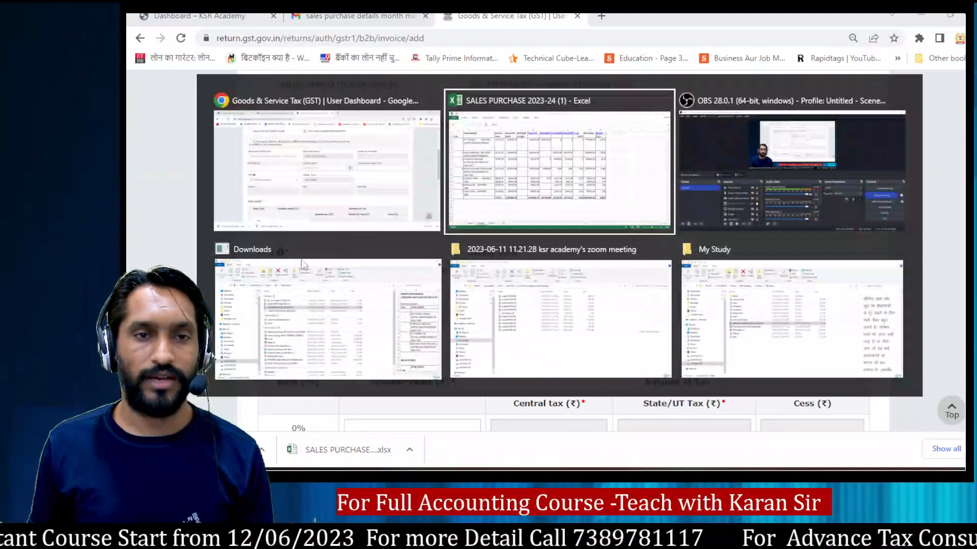
pyautogui.click(215, 203)
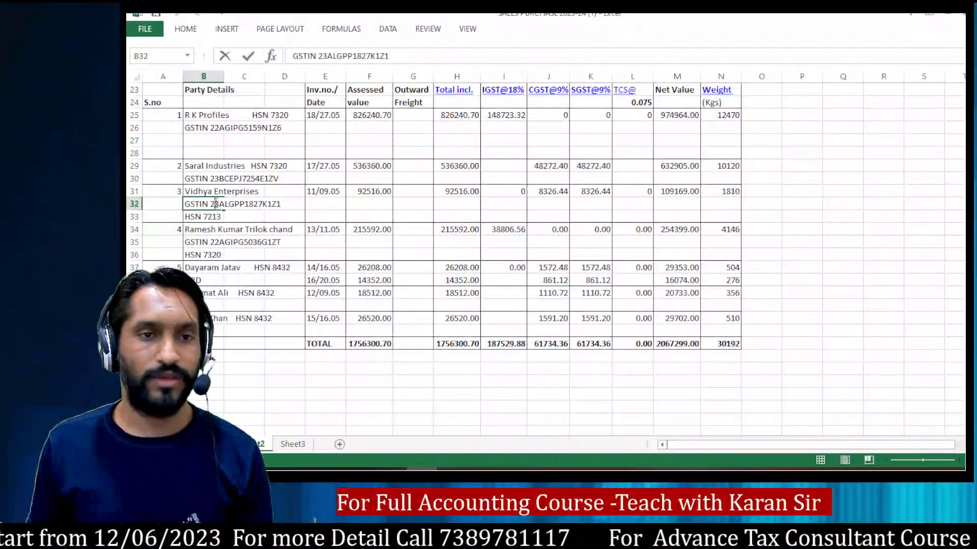
pyautogui.moveTo(214, 203); pyautogui.dragTo(277, 205)
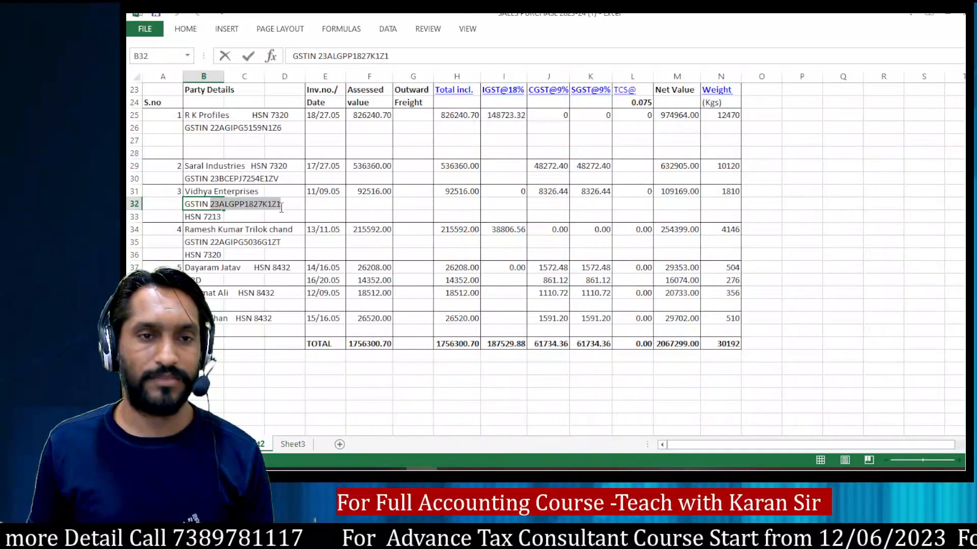
pyautogui.hotkey('alt', 'Tab')
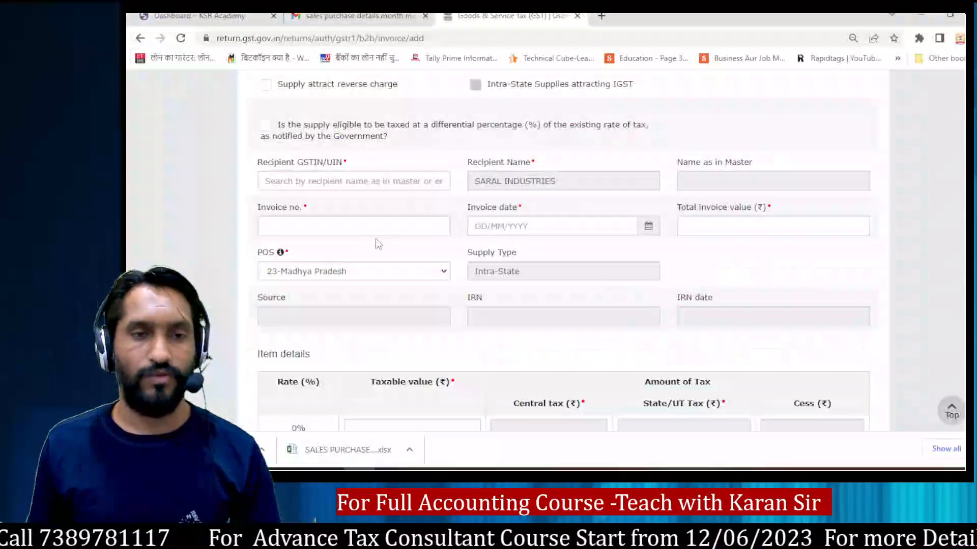
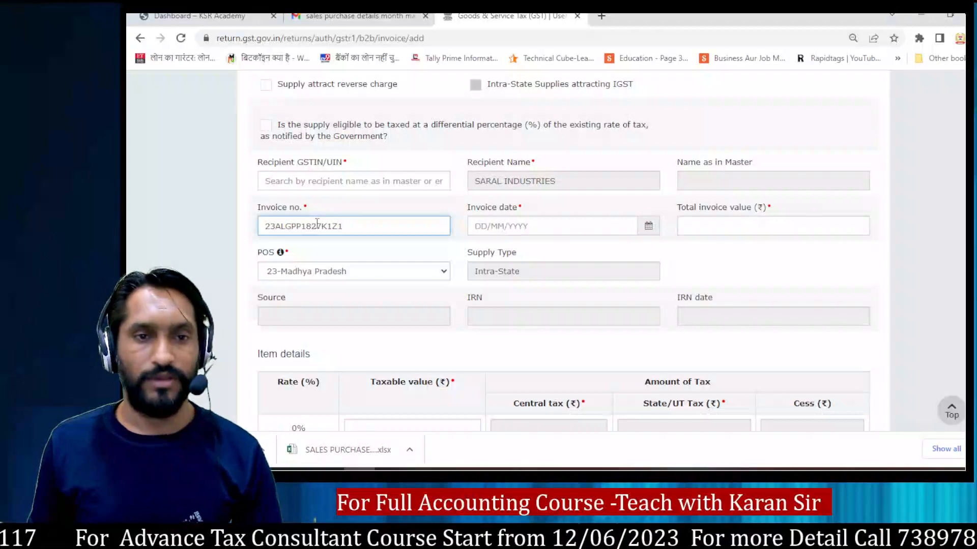
pyautogui.press('Tab')
pyautogui.moveTo(361, 226); pyautogui.dragTo(222, 233)
pyautogui.hotkey('ctrl', 'c')
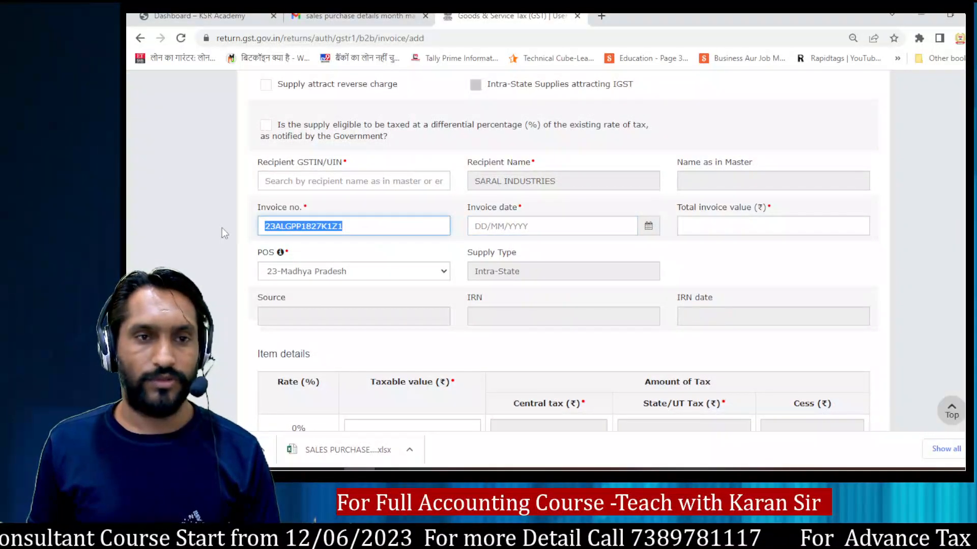
pyautogui.click(303, 182)
pyautogui.hotkey('ctrl', 'v')
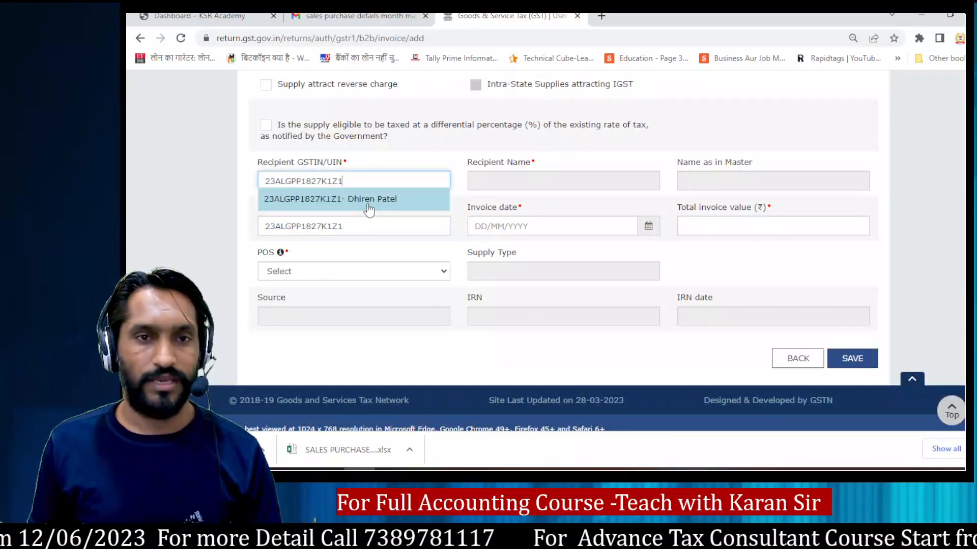
pyautogui.click(367, 201)
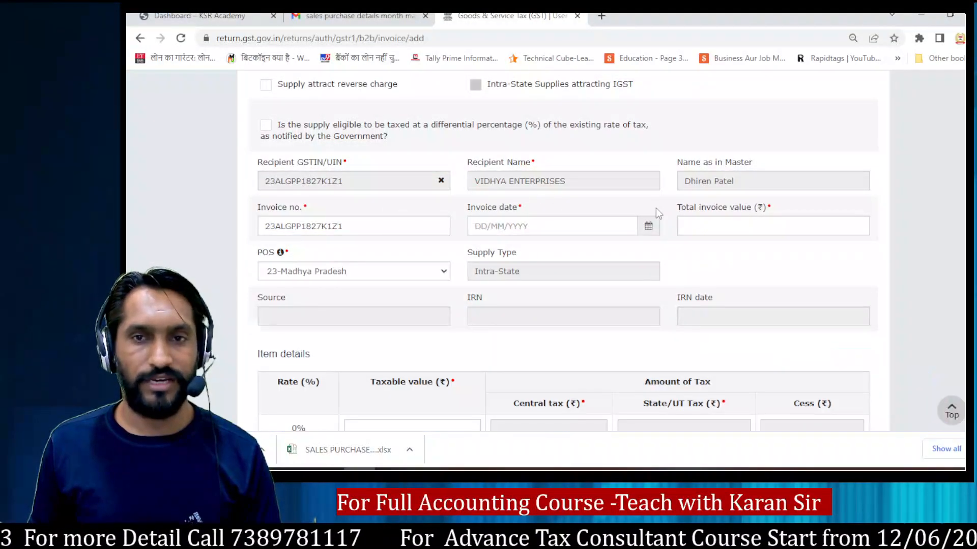
# Step: Replace the misplaced GSTIN with invoice number 11 and set the invoice date to 09/05/2023, following Vidhya Enterprises' workbook entry
pyautogui.click(366, 224)
pyautogui.hotkey('ctrl', 'a')
pyautogui.press('BackSpace')
pyautogui.hotkey('alt', 'Tab')
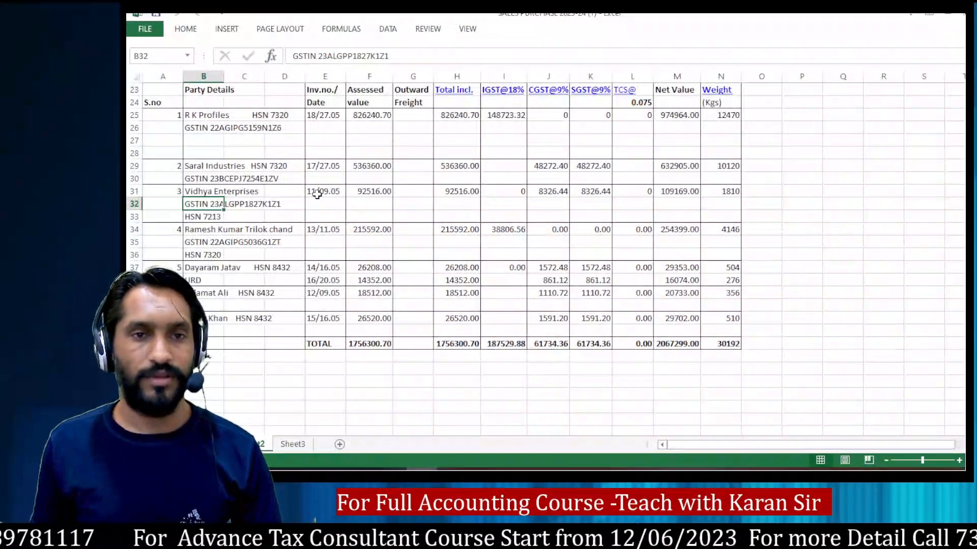
pyautogui.hotkey('alt', 'Tab')
pyautogui.write('11')
pyautogui.press('Tab')
pyautogui.hotkey('alt', 'Tab')
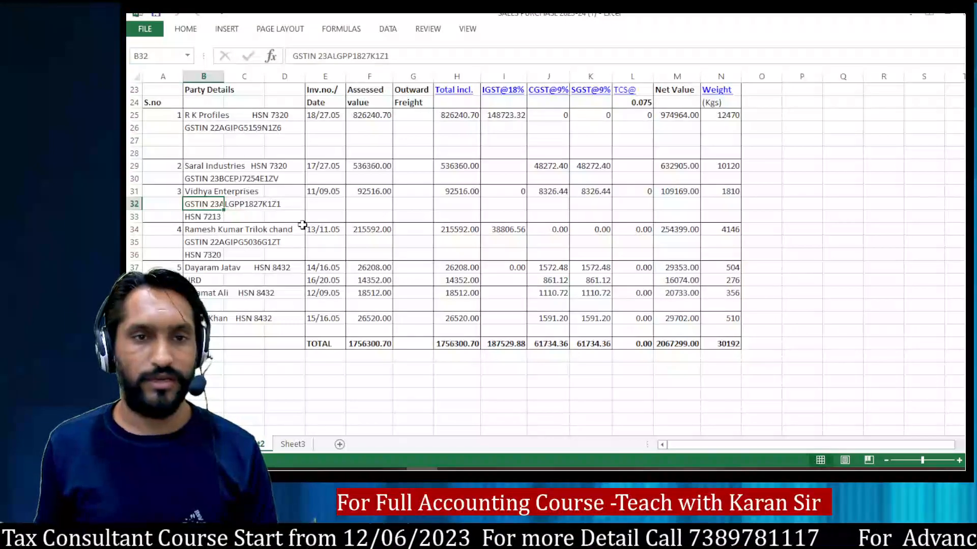
pyautogui.hotkey('alt', 'Tab')
pyautogui.write('09/05/2023')
pyautogui.press('Tab')
# Step: Check Vidhya Enterprises' taxable and tax amounts against its Net Value in the workbook, and set the portal's total invoice value to 109169
pyautogui.hotkey('alt', 'Tab')
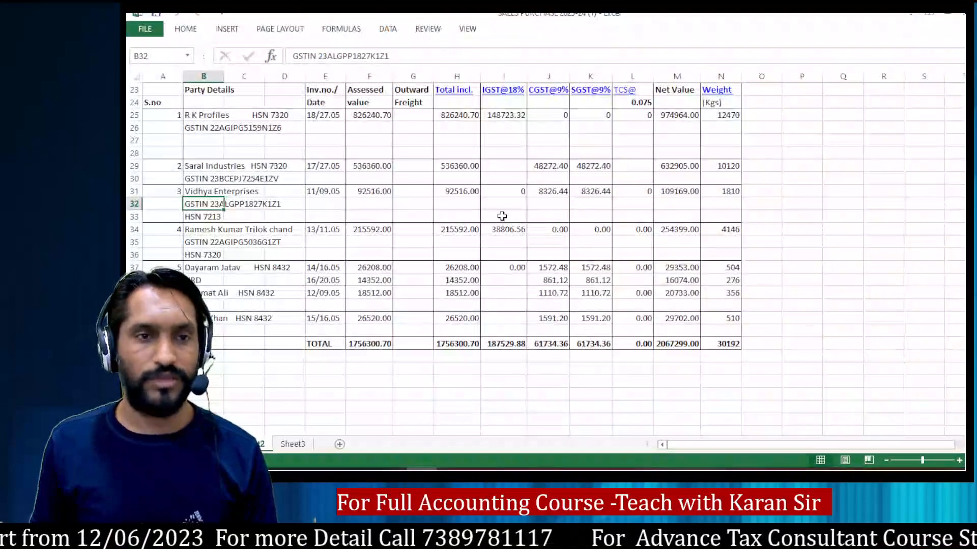
pyautogui.moveTo(447, 192); pyautogui.dragTo(610, 193)
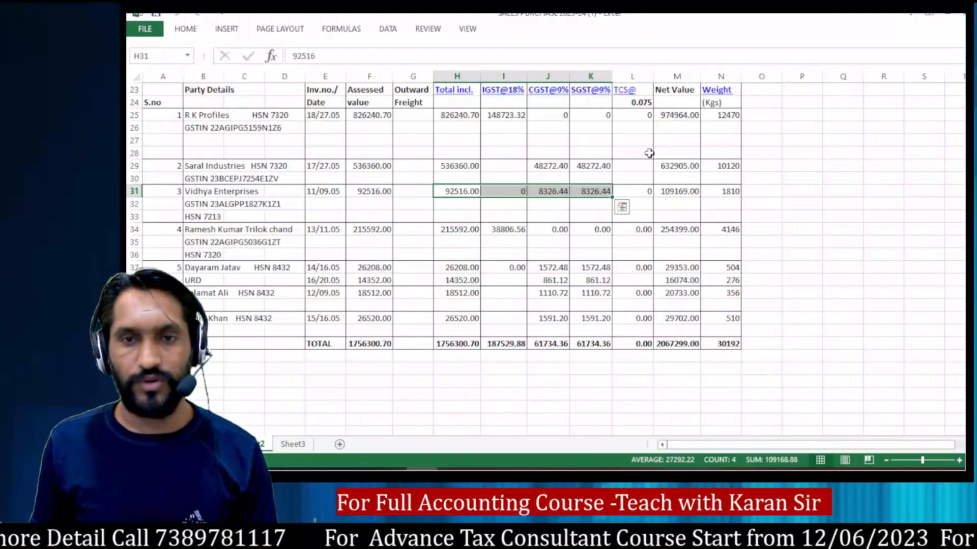
pyautogui.click(675, 197)
pyautogui.hotkey('alt', 'Tab')
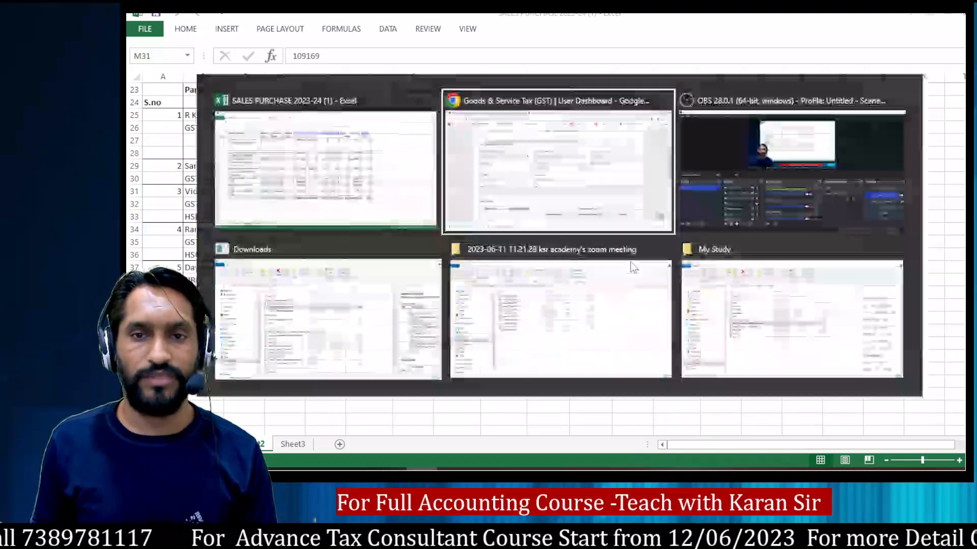
pyautogui.write('109169')
# Step: Take Vidhya Enterprises' Total incl. amount from the workbook and enter 92516 as the taxable value in the 18% rate row
pyautogui.press('Tab')
pyautogui.press('Tab')
pyautogui.press('Tab')
pyautogui.press('Tab')
pyautogui.press('Tab')
pyautogui.press('Tab')
pyautogui.press('Tab')
pyautogui.press('Tab')
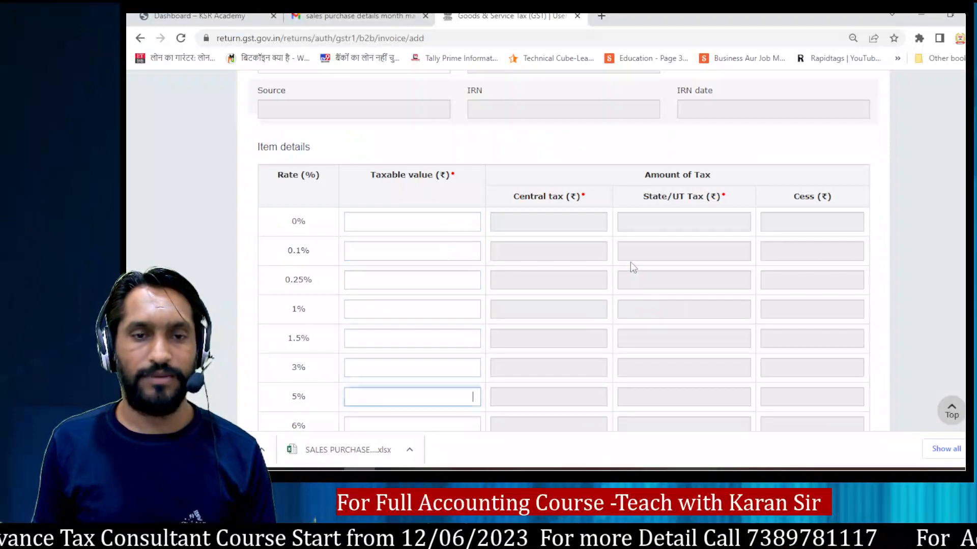
pyautogui.press('Tab')
pyautogui.press('Tab')
pyautogui.press('Tab')
pyautogui.press('Tab')
pyautogui.hotkey('alt', 'Tab')
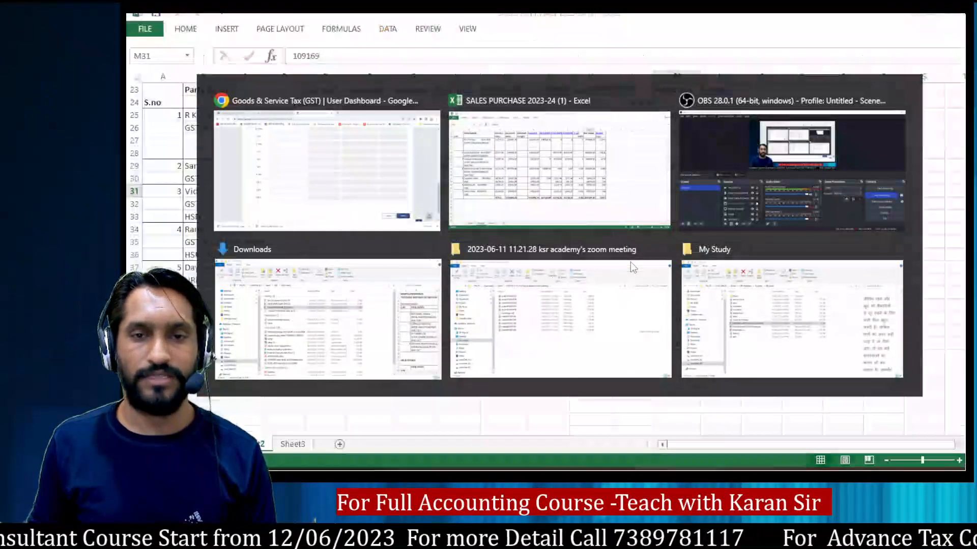
pyautogui.click(462, 192)
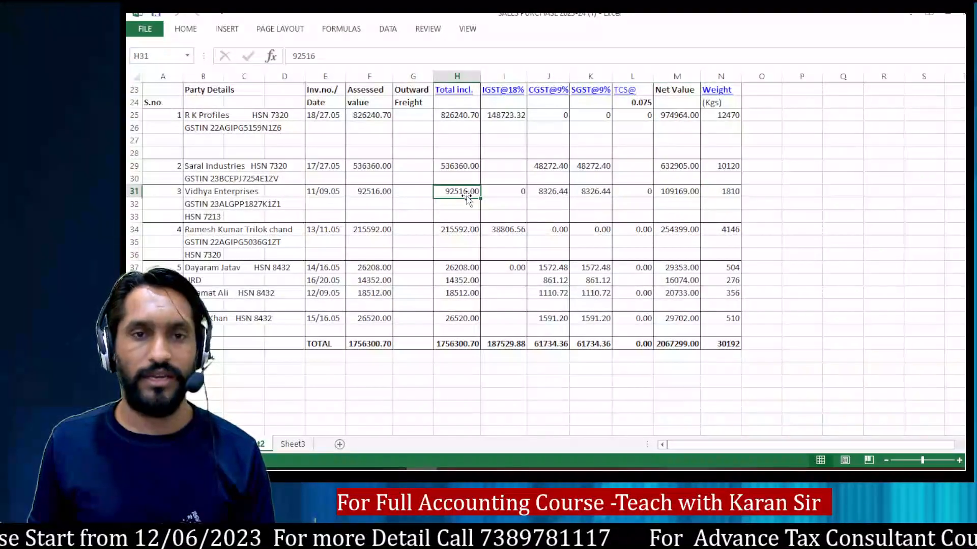
pyautogui.hotkey('alt', 'Tab')
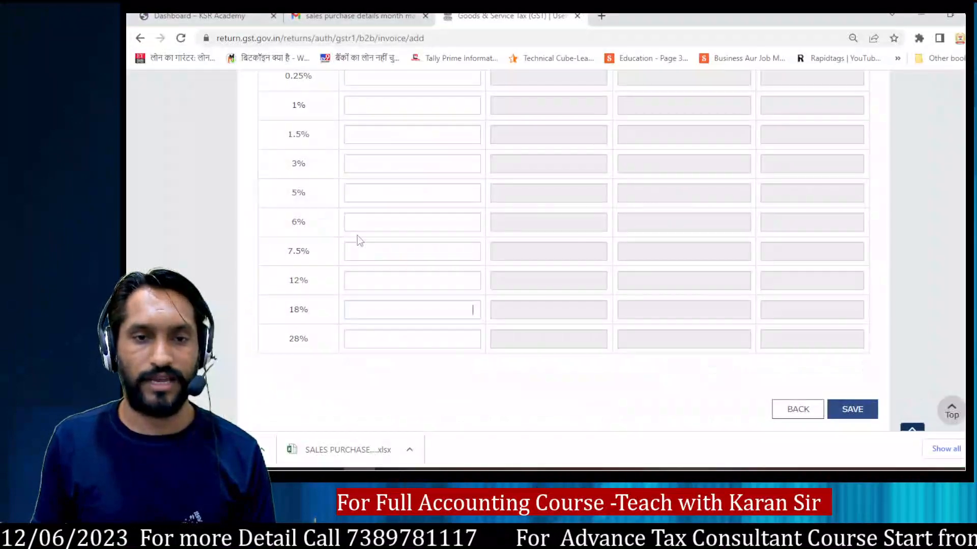
pyautogui.write('92516')
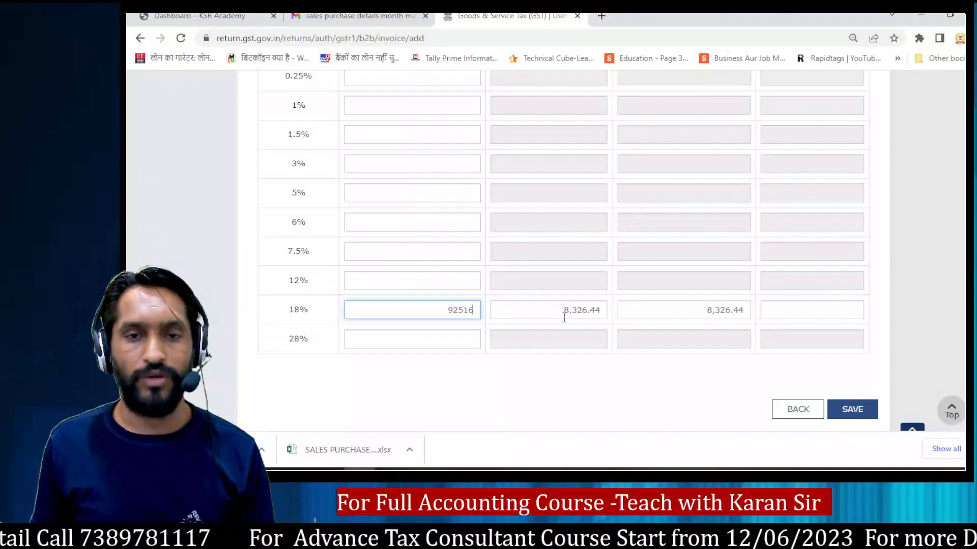
# Step: Compare the portal's central tax with the workbook's CGST@9% amount and save the Vidhya Enterprises invoice
pyautogui.hotkey('alt', 'Tab')
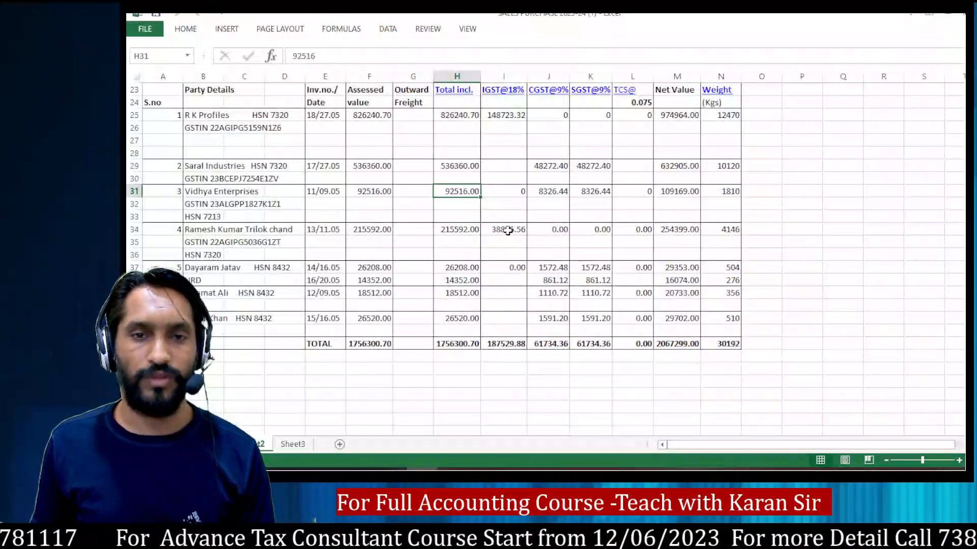
pyautogui.click(546, 194)
pyautogui.hotkey('alt', 'Tab')
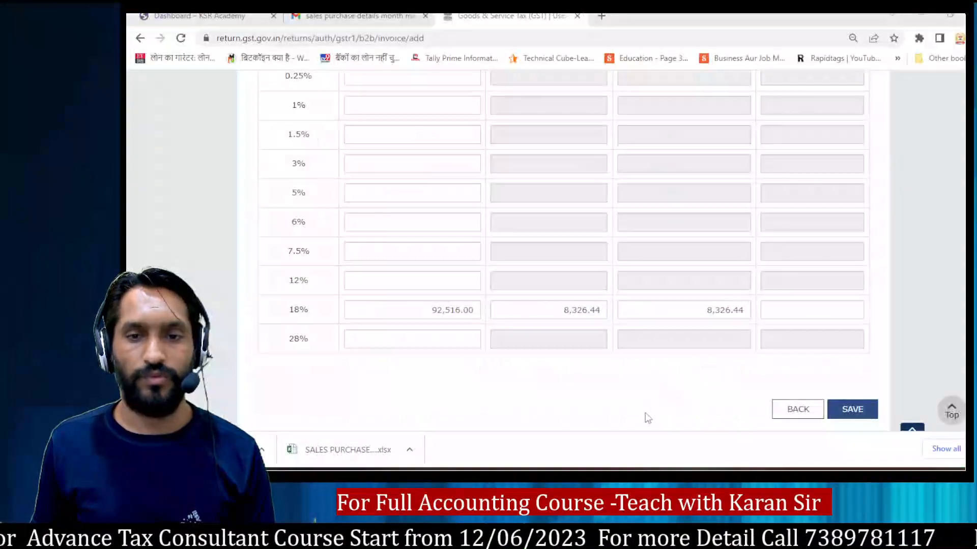
pyautogui.click(852, 409)
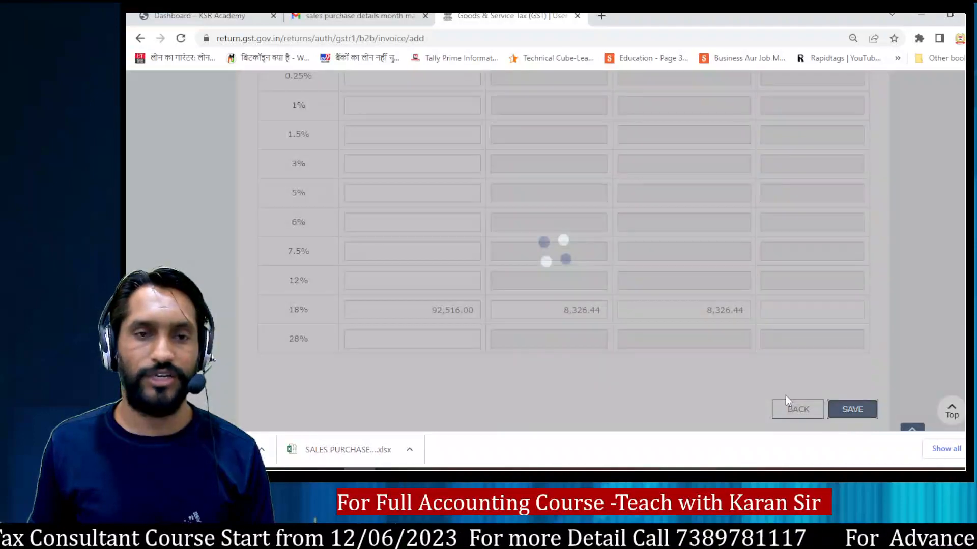
pyautogui.scroll(-5, 603, 326)
# Step: Copy the fourth party's GSTIN from the workbook and enter it as the recipient GSTIN of the next portal invoice
pyautogui.hotkey('alt', 'Tab')
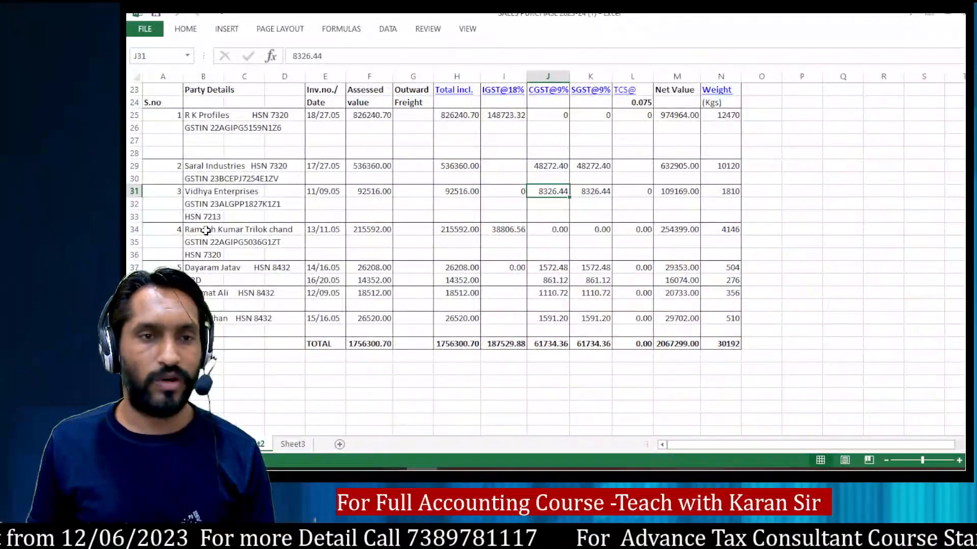
pyautogui.click(219, 229)
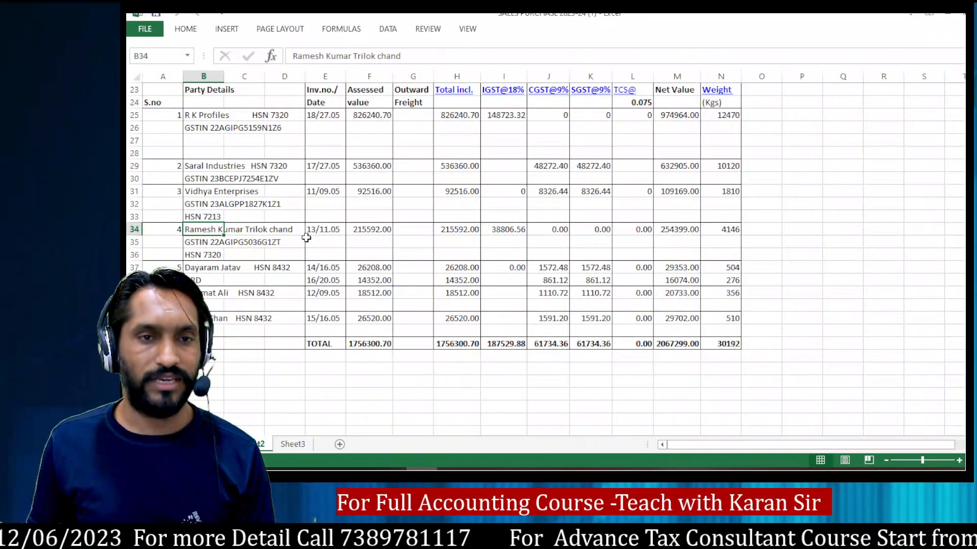
pyautogui.click(211, 241)
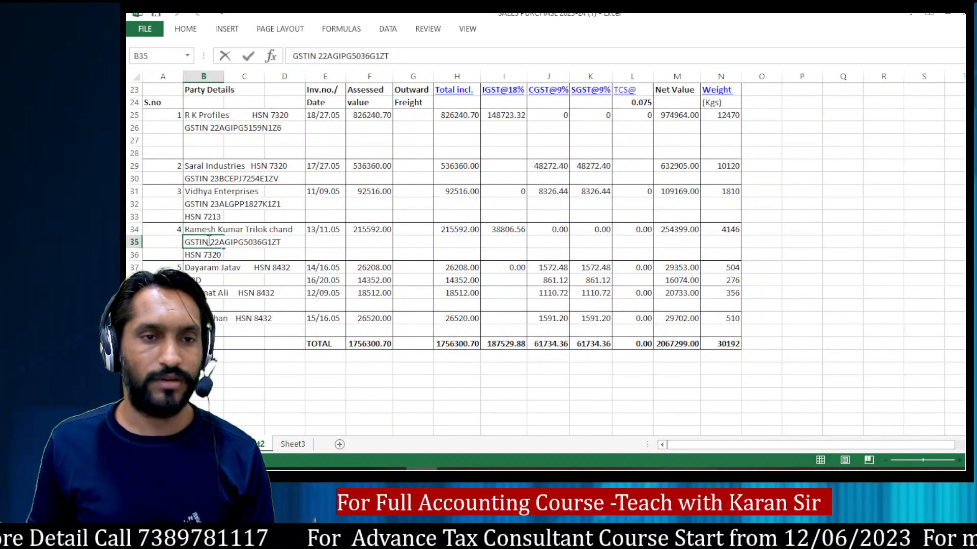
pyautogui.moveTo(213, 242); pyautogui.dragTo(281, 242)
pyautogui.hotkey('ctrl', 'c')
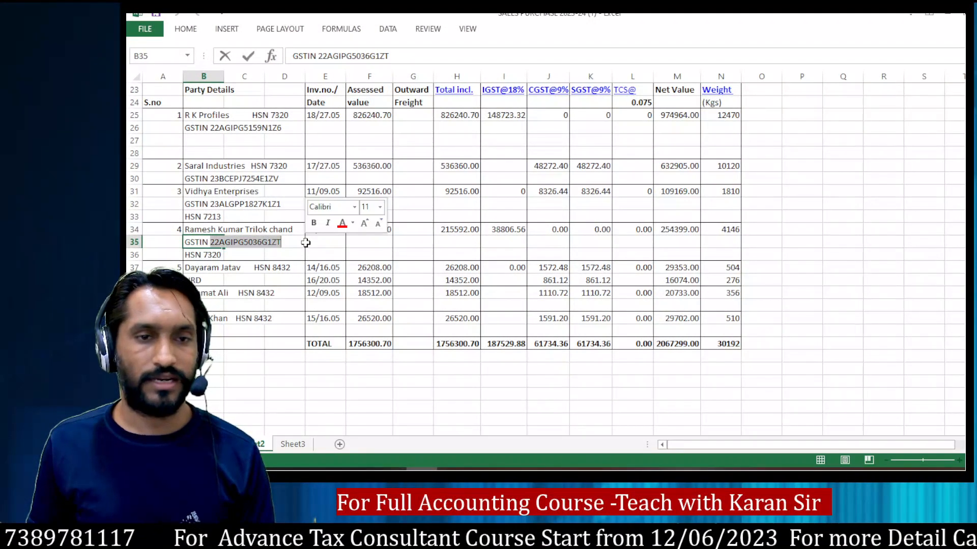
pyautogui.hotkey('alt', 'Tab')
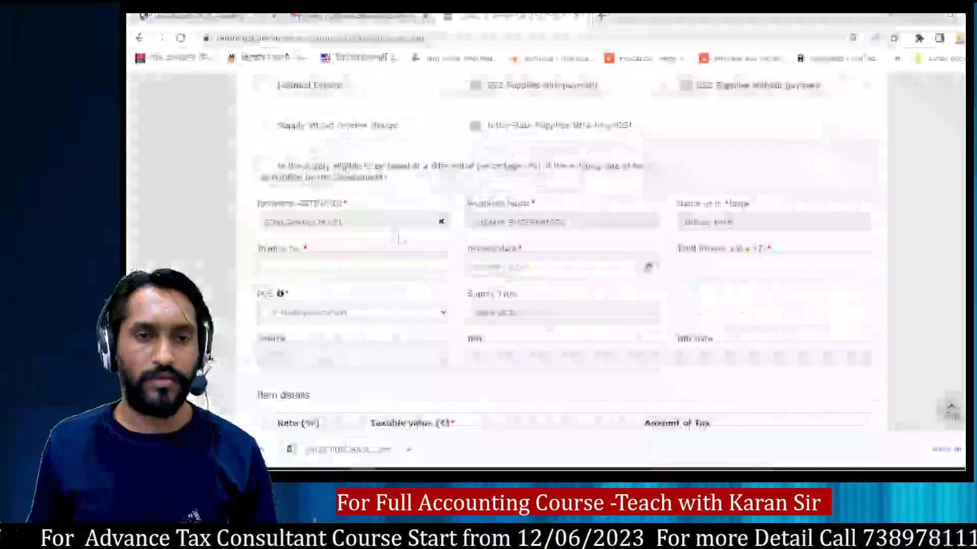
pyautogui.click(397, 223)
pyautogui.hotkey('ctrl', 'v')
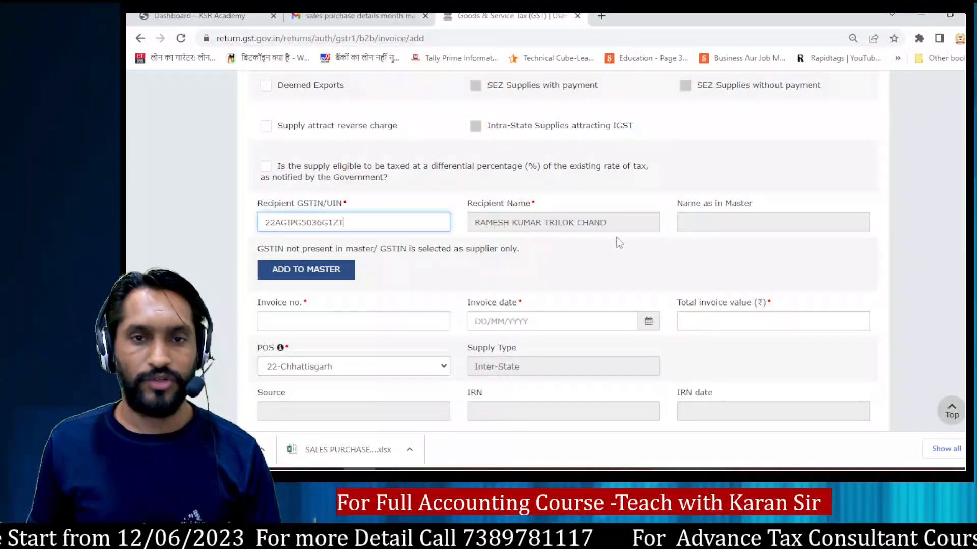
# Step: Set the fourth party's invoice number to 13 and invoice date to 11/05/2023, as given in the workbook
pyautogui.click(300, 319)
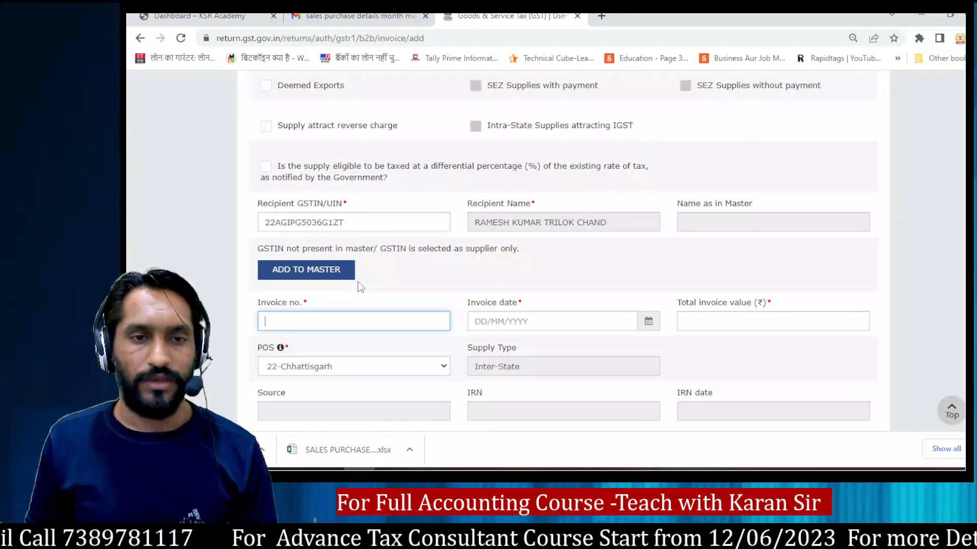
pyautogui.hotkey('alt', 'Tab')
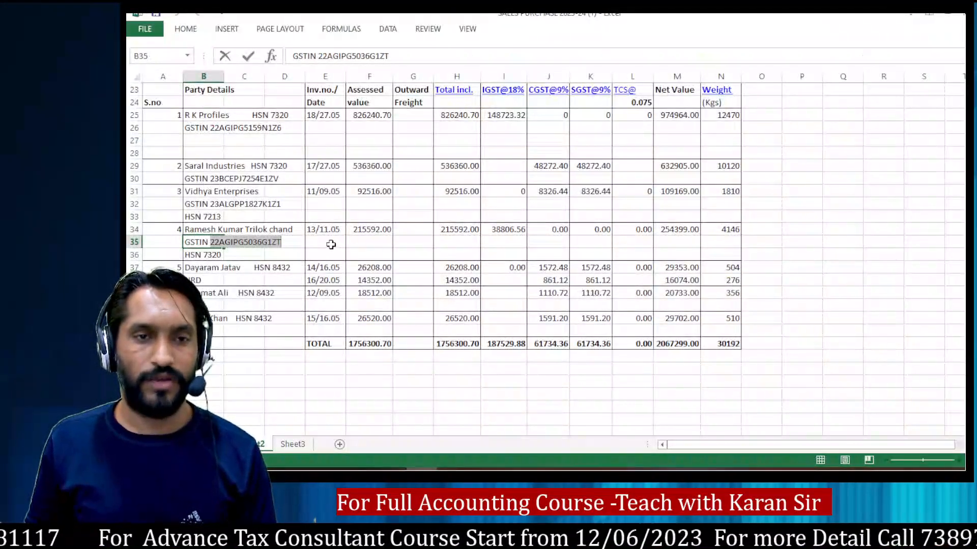
pyautogui.hotkey('alt', 'Tab')
pyautogui.write('13')
pyautogui.hotkey('alt', 'Tab')
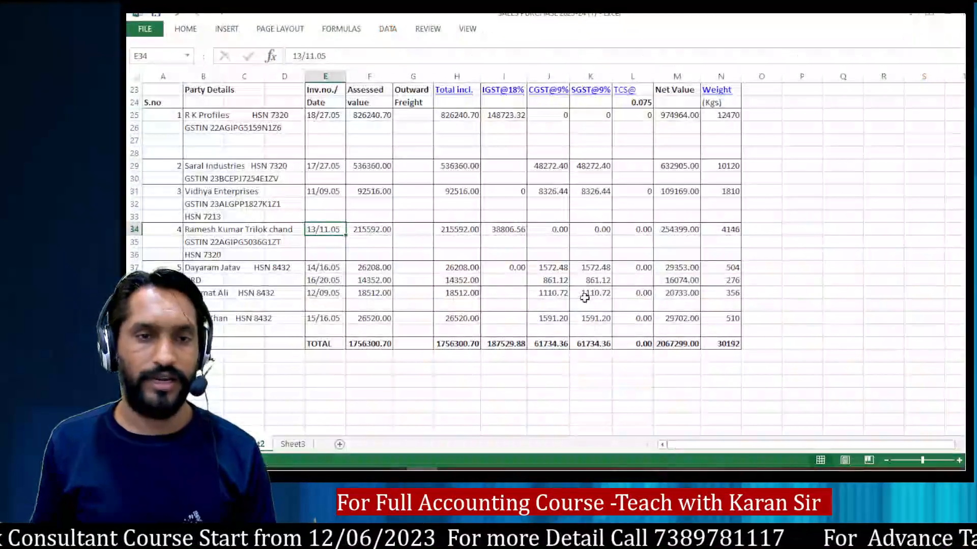
pyautogui.hotkey('alt', 'Tab')
pyautogui.press('Tab')
pyautogui.write('11/05/2023')
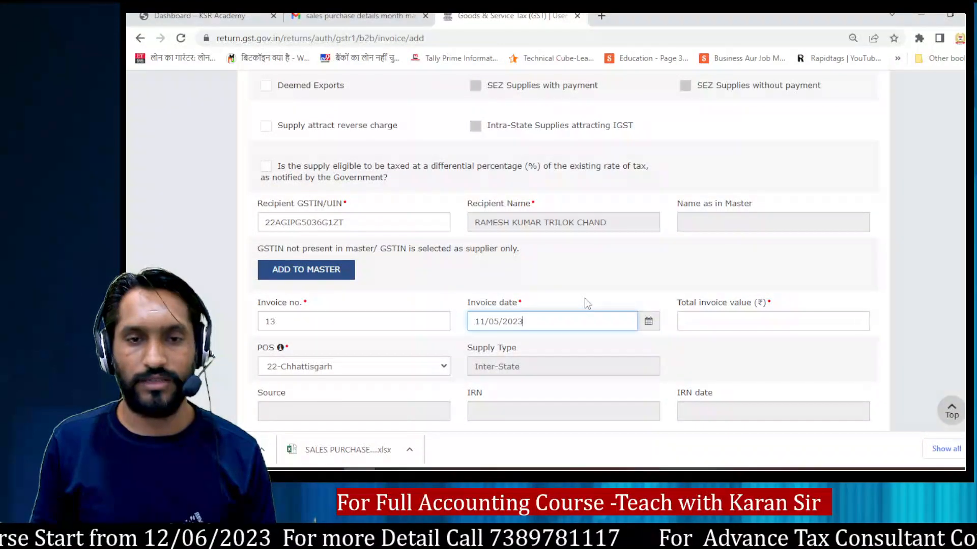
pyautogui.press('Tab')
# Step: Sum the fourth party's Total incl. and IGST@18% amounts in the workbook, and set the portal's total invoice value to 254398
pyautogui.hotkey('alt', 'Tab')
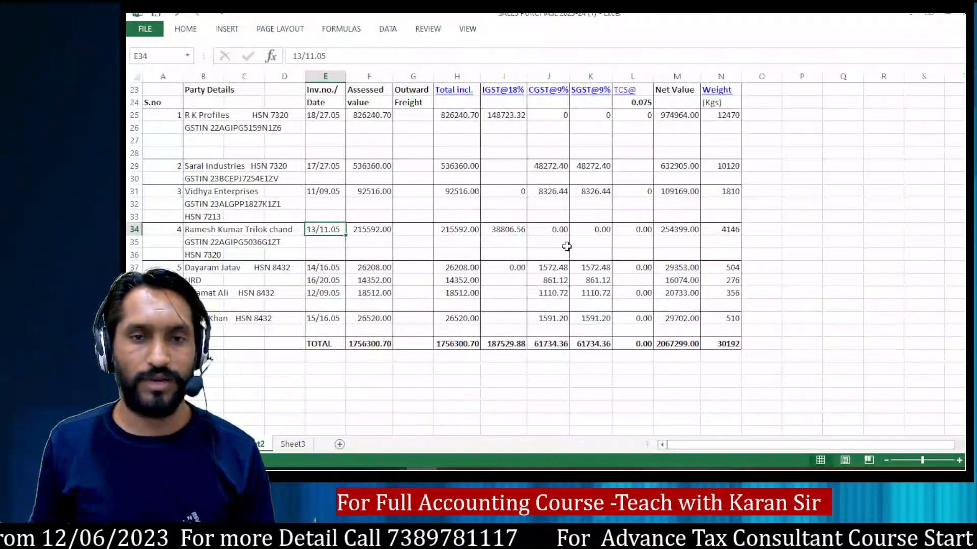
pyautogui.moveTo(441, 229); pyautogui.dragTo(492, 230)
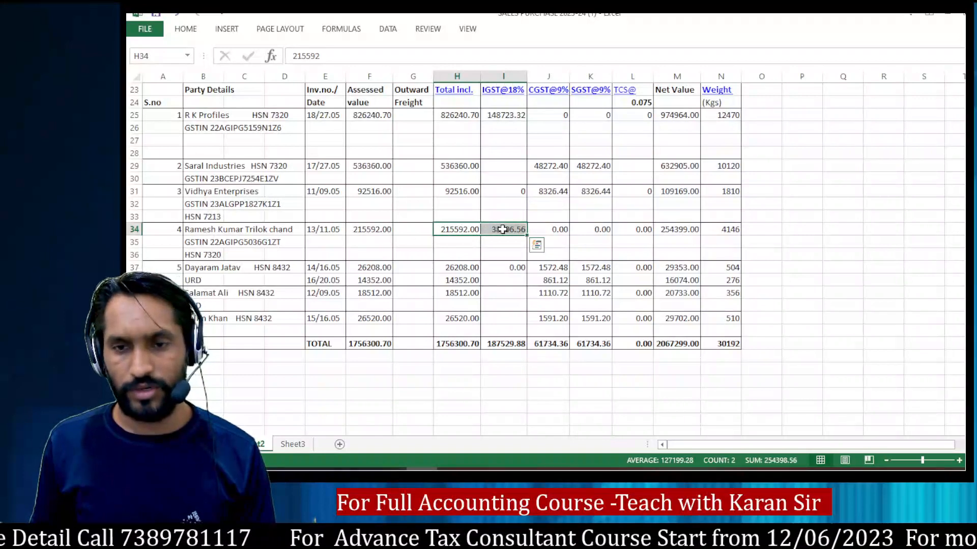
pyautogui.hotkey('alt', 'Tab')
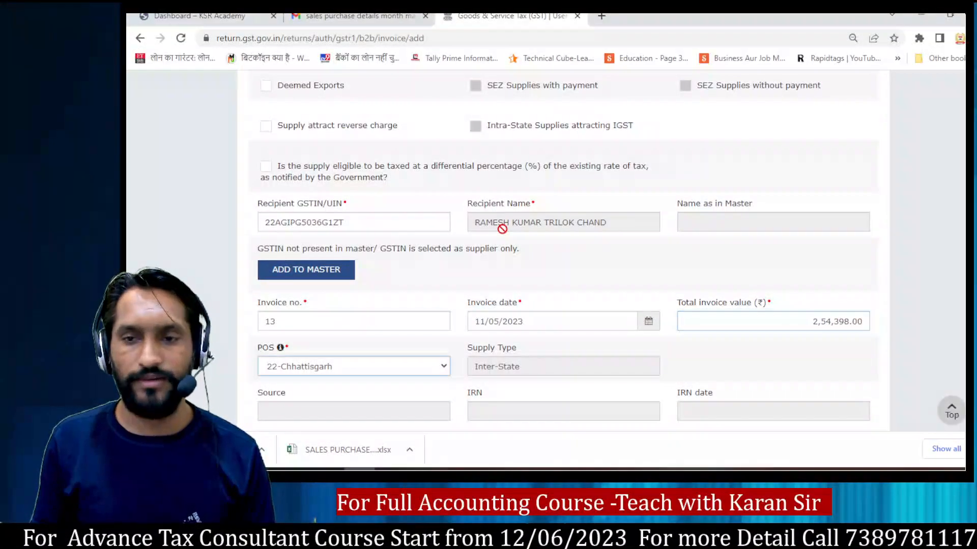
# Step: Recheck the fourth party's Total incl. and IGST@18% sum in the workbook and correct the portal's total invoice value to 254398.56
pyautogui.press('Tab')
pyautogui.press('Tab')
pyautogui.press('Tab')
pyautogui.press('Tab')
pyautogui.press('Tab')
pyautogui.press('Tab')
pyautogui.press('Tab')
pyautogui.press('Tab')
pyautogui.press('Tab')
pyautogui.press('Tab')
pyautogui.press('Tab')
pyautogui.hotkey('alt', 'Tab')
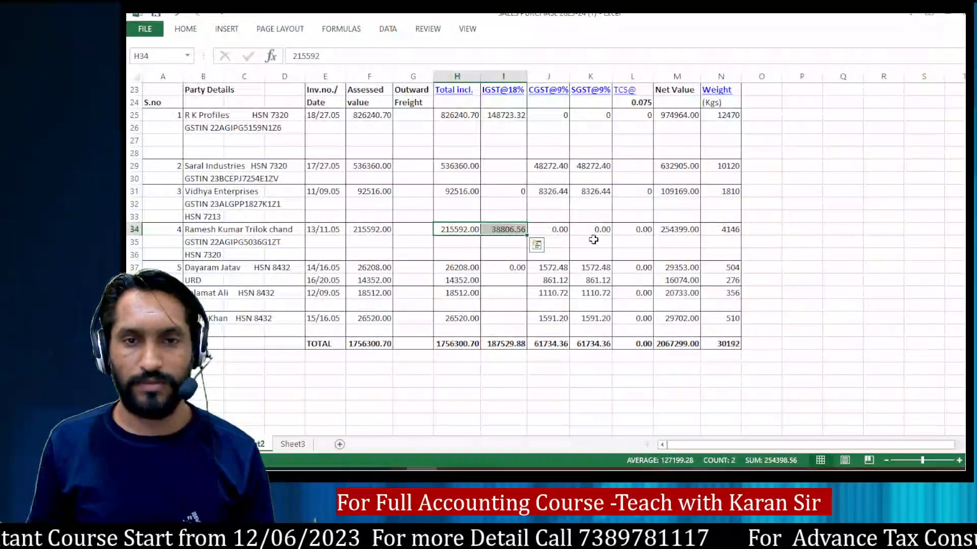
pyautogui.hotkey('alt', 'Tab')
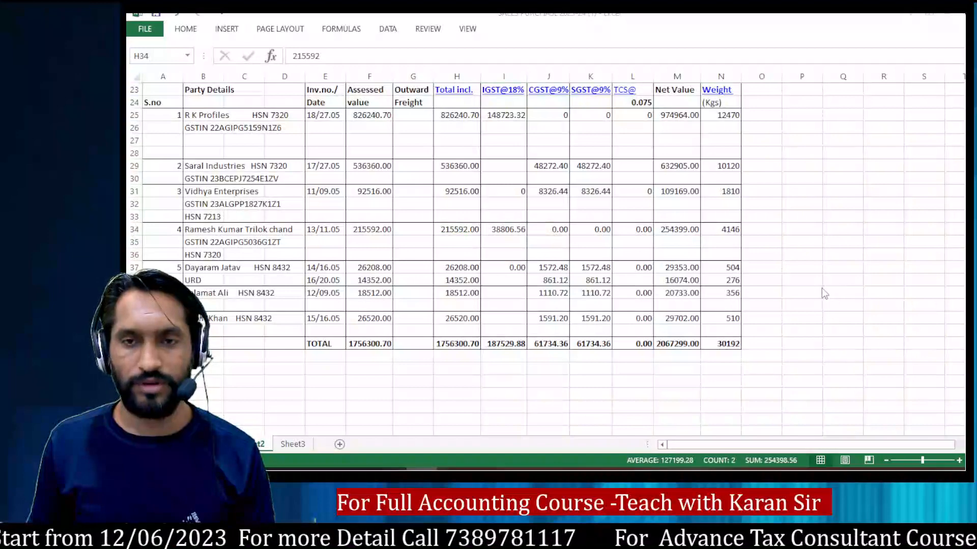
pyautogui.hotkey('alt', 'Tab')
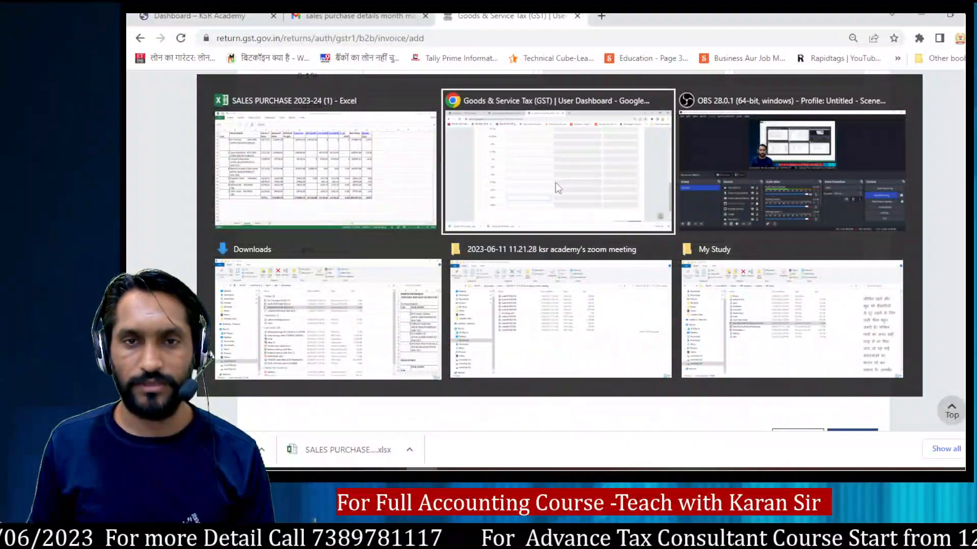
pyautogui.scroll(12, 706, 296)
pyautogui.scroll(-4, 873, 338)
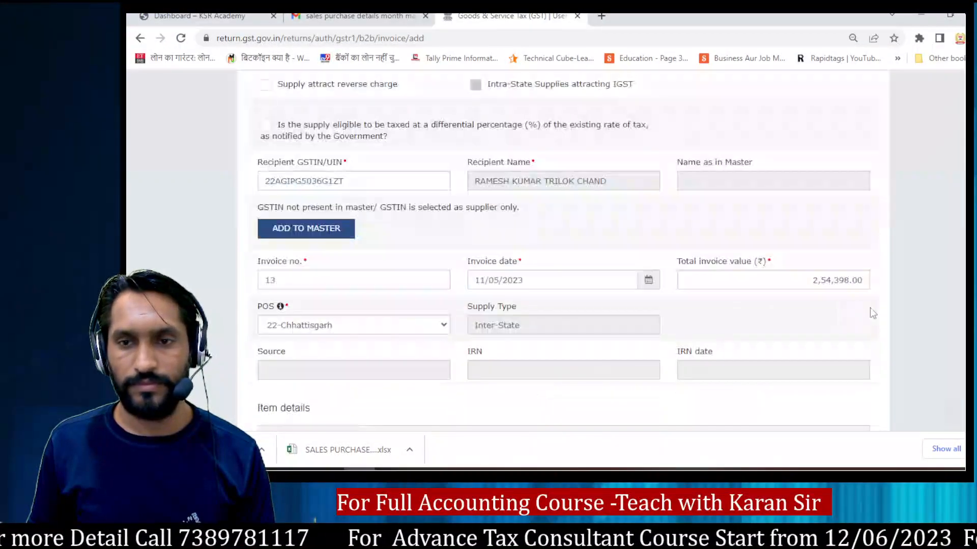
pyautogui.press('BackSpace')
pyautogui.write('5')
pyautogui.press('BackSpace')
pyautogui.press('BackSpace')
pyautogui.write('56')
# Step: Enter the fourth party's Total incl. amount from the workbook, 215592, as the taxable value at the 18% rate
pyautogui.press('Tab')
pyautogui.press('Tab')
pyautogui.press('Tab')
pyautogui.press('Tab')
pyautogui.press('Tab')
pyautogui.press('Tab')
pyautogui.press('Tab')
pyautogui.press('Tab')
pyautogui.press('Tab')
pyautogui.press('Tab')
pyautogui.press('Tab')
pyautogui.press('Tab')
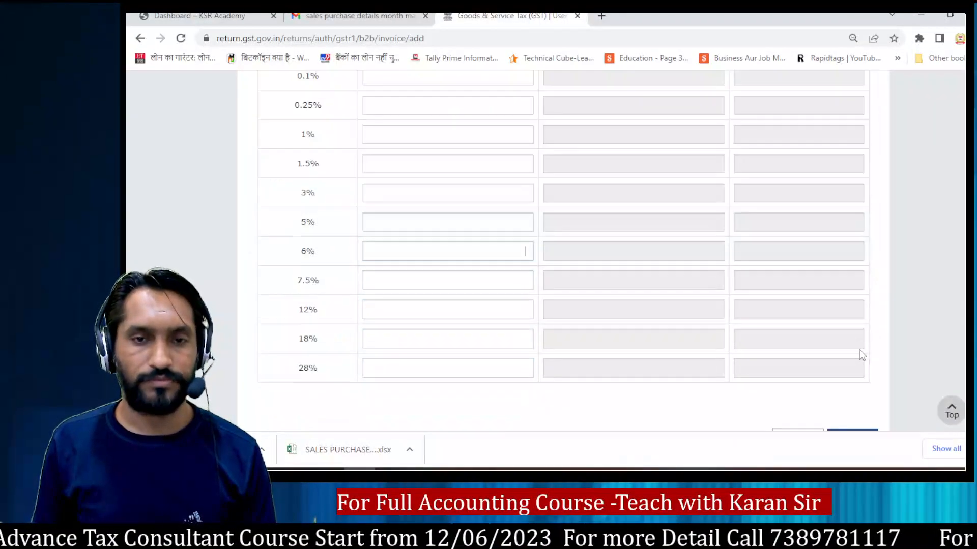
pyautogui.hotkey('alt', 'Tab')
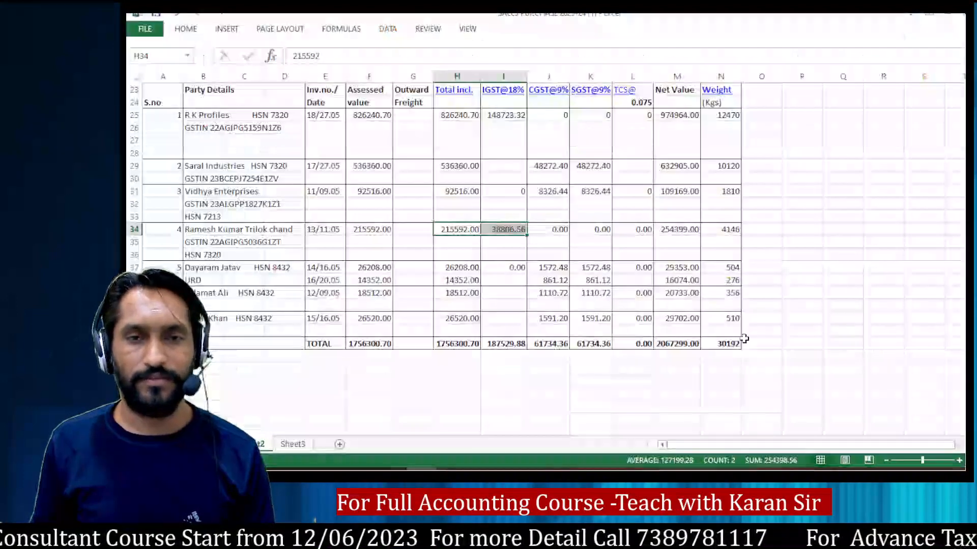
pyautogui.press('Left')
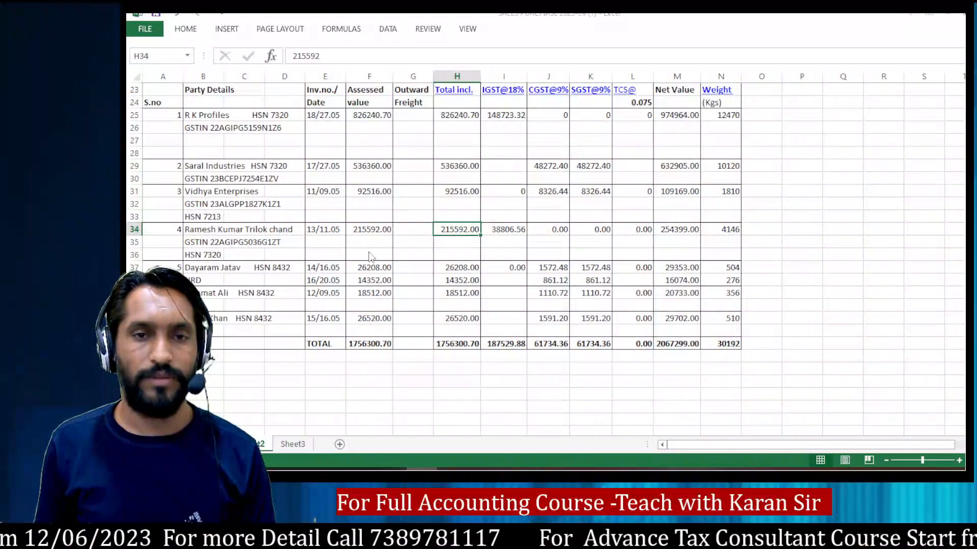
pyautogui.hotkey('alt', 'Tab')
pyautogui.write('1559')
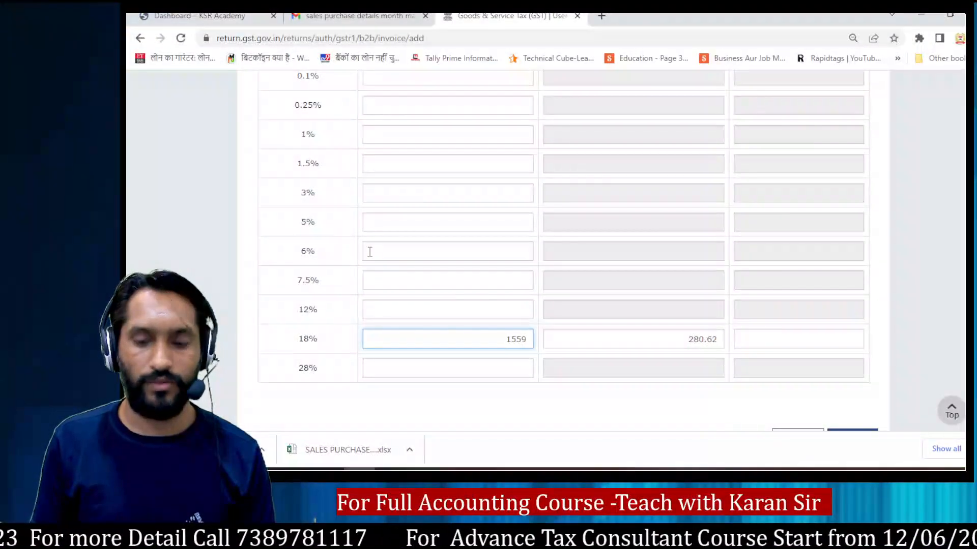
pyautogui.press('BackSpace')
pyautogui.press('BackSpace')
pyautogui.write('215592')
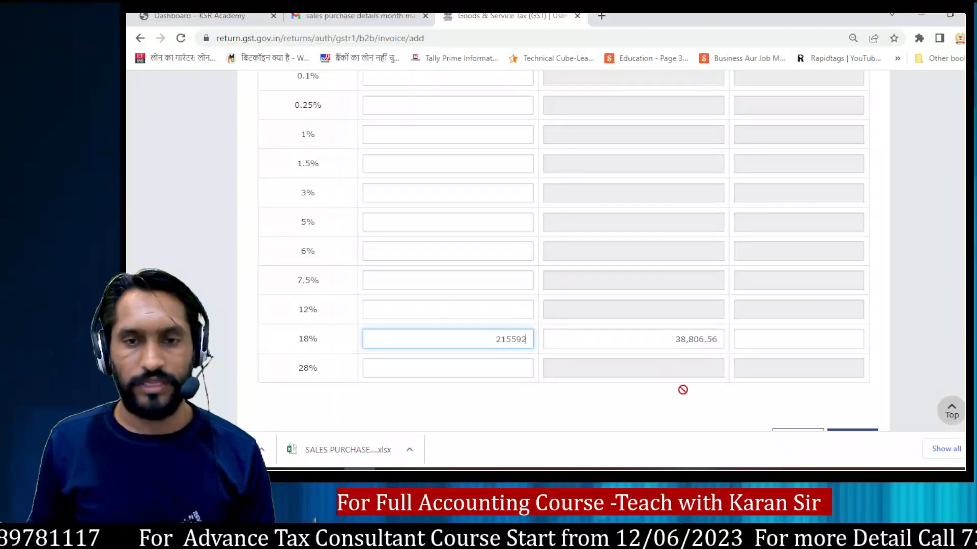
# Step: Compare the portal's integrated tax with the workbook's IGST@18% amount for the fourth party and save the invoice
pyautogui.hotkey('alt', 'Tab')
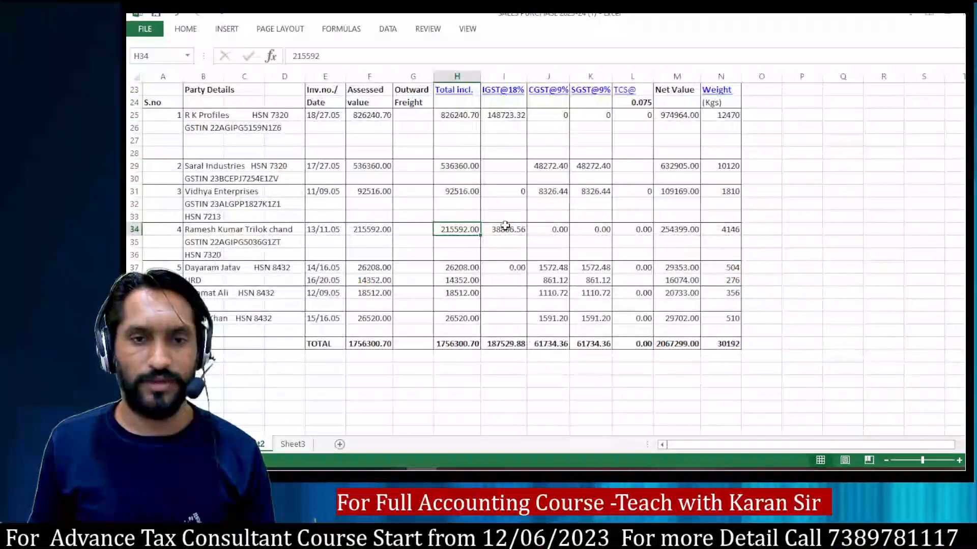
pyautogui.click(505, 227)
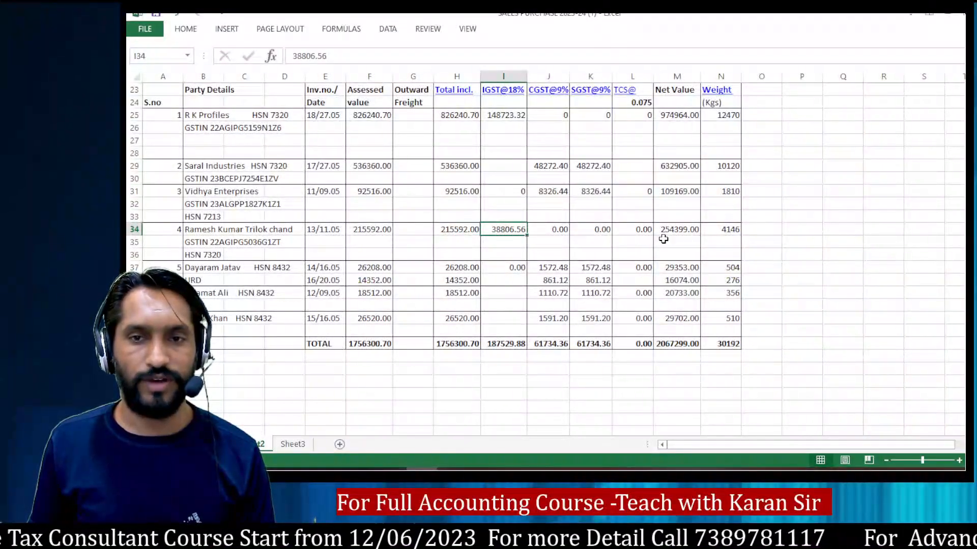
pyautogui.hotkey('alt', 'Tab')
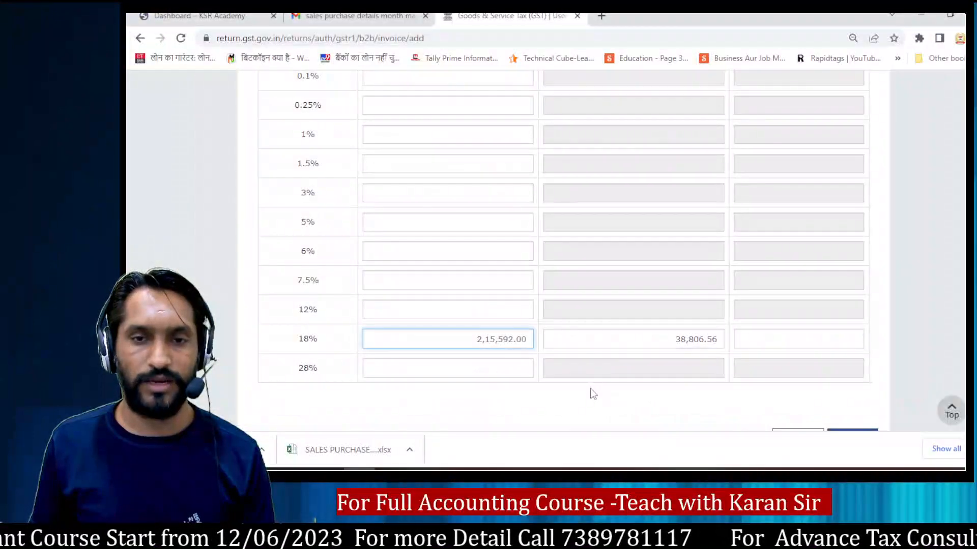
pyautogui.scroll(-2, 890, 389)
pyautogui.click(852, 346)
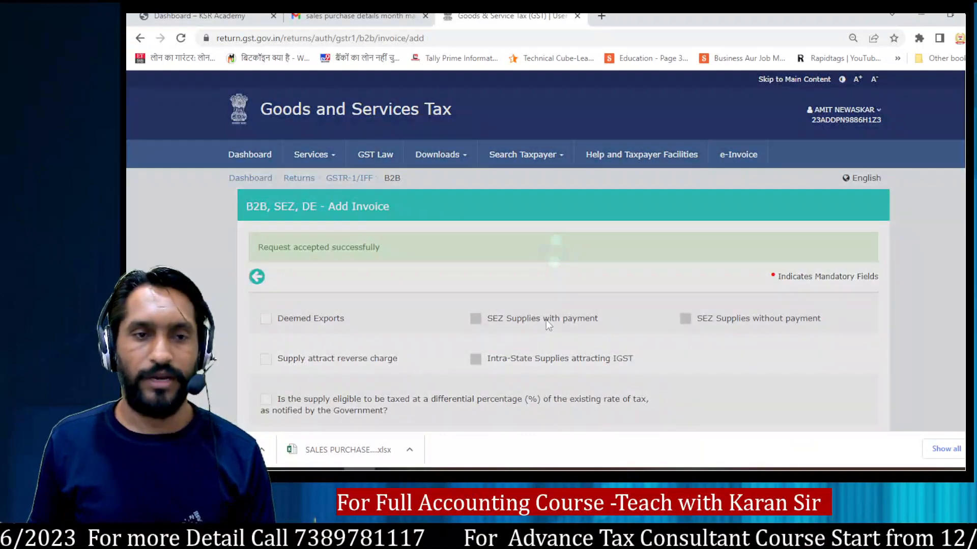
# Step: Review the invoice number and date entries of the first four parties in the workbook
pyautogui.hotkey('alt', 'Tab')
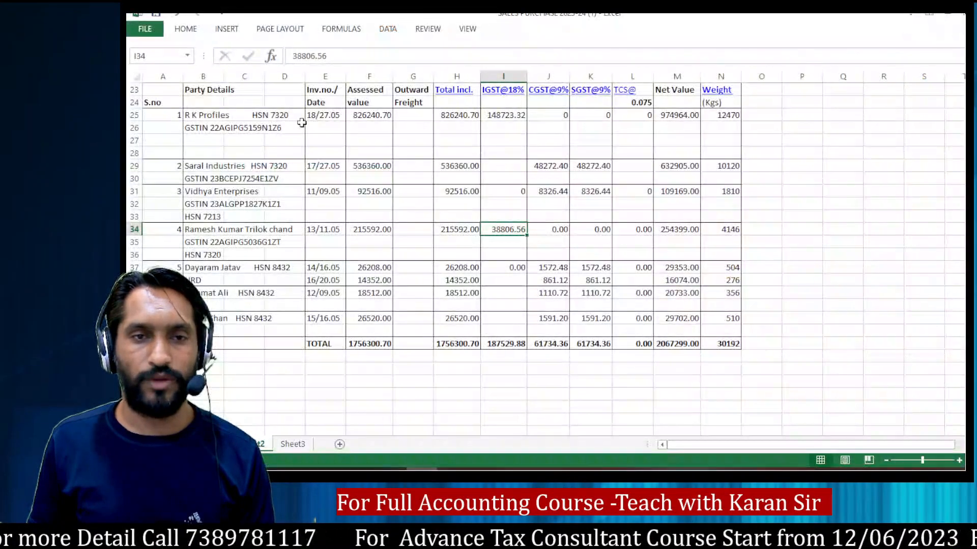
pyautogui.click(320, 158)
pyautogui.click(322, 163)
pyautogui.click(325, 191)
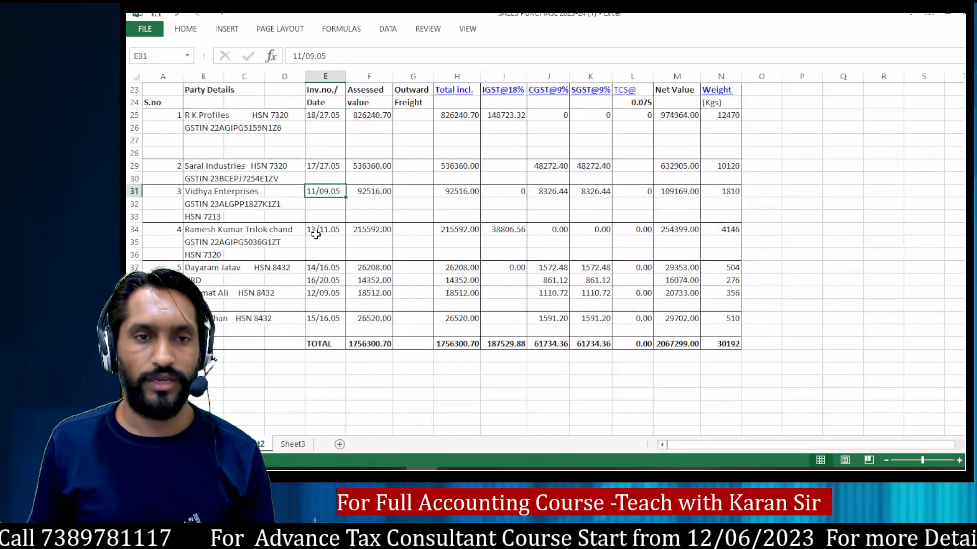
pyautogui.click(318, 229)
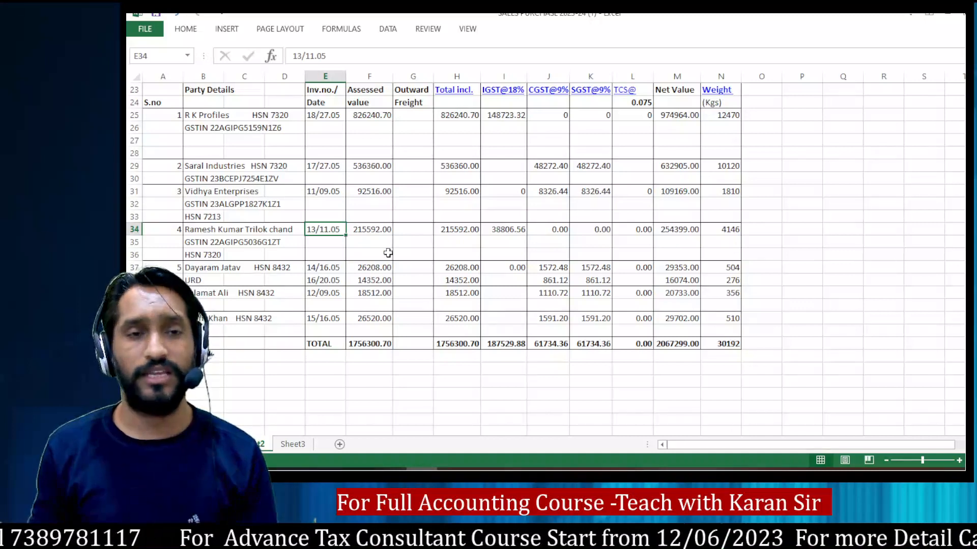
pyautogui.click(313, 127)
pyautogui.click(306, 140)
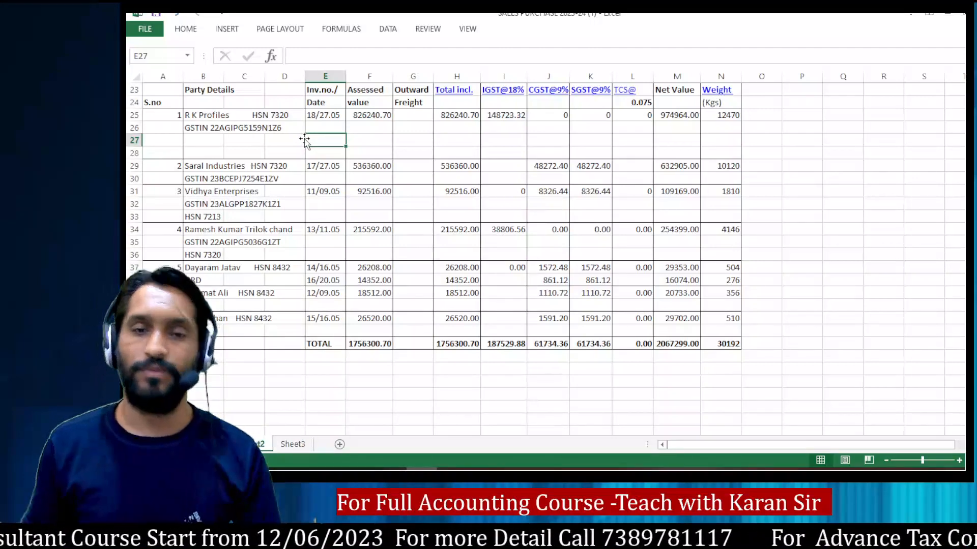
# Step: Leave the portal's invoice form, check the recipient-wise record list, and return to the IFF details page
pyautogui.hotkey('alt', 'Tab')
pyautogui.scroll(-10, 895, 287)
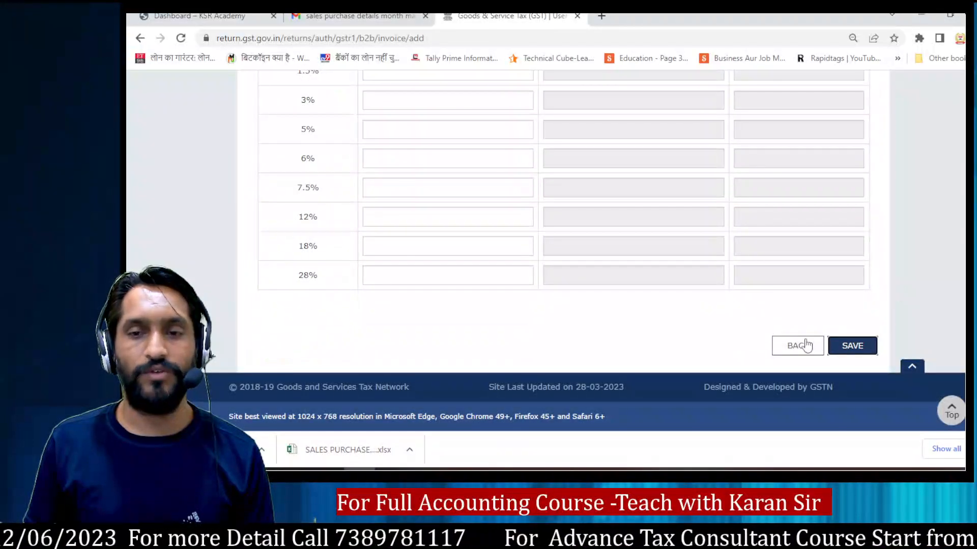
pyautogui.click(816, 344)
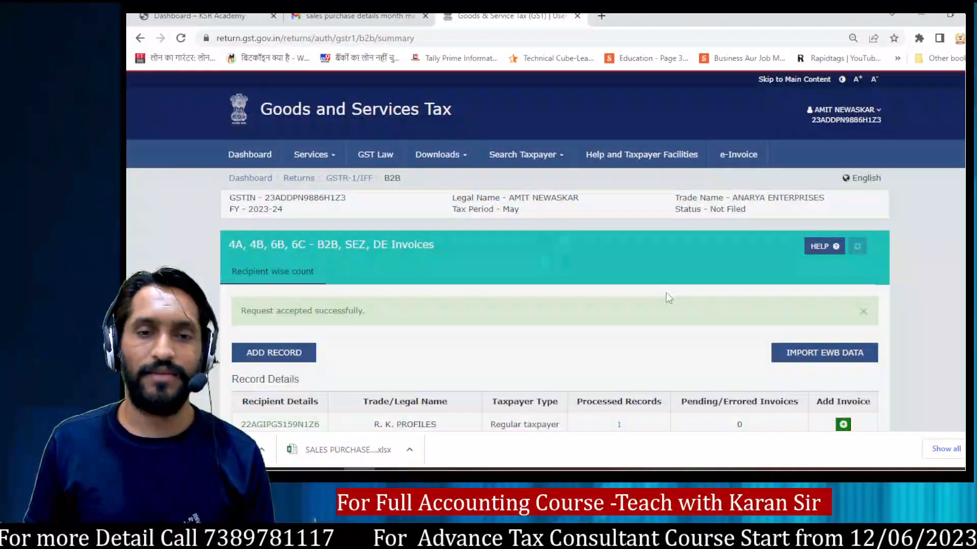
pyautogui.scroll(-4, 666, 298)
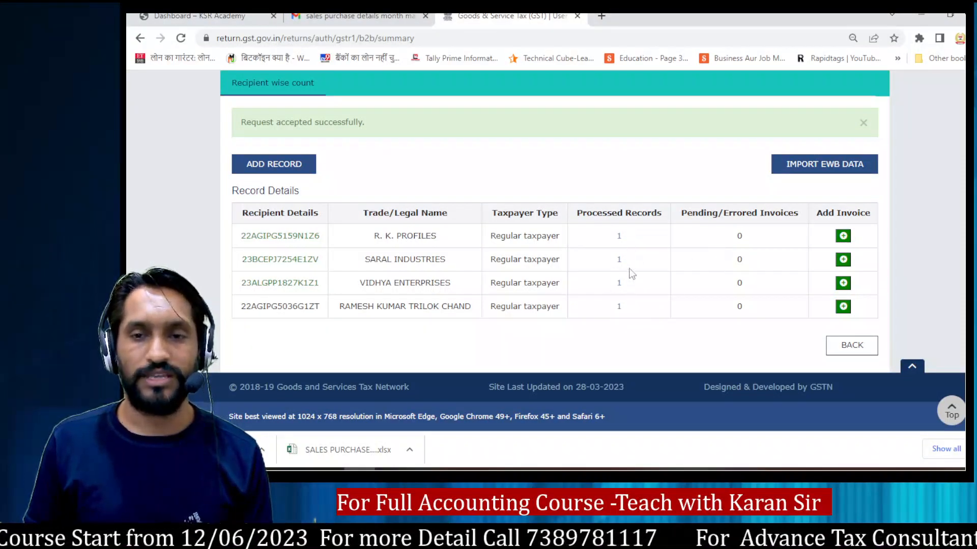
pyautogui.click(860, 348)
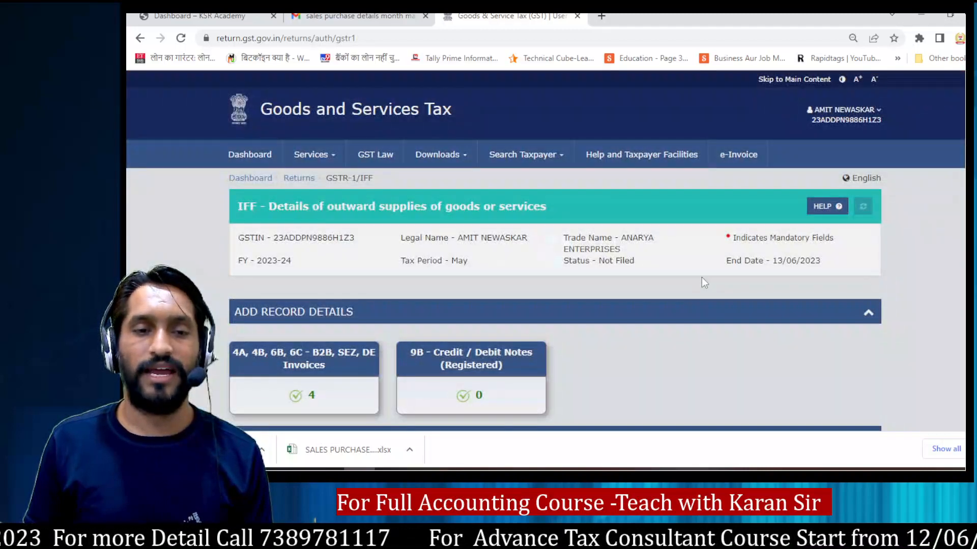
# Step: Expand the Amend Record Details section to check its categories, and generate the IFF summary
pyautogui.scroll(-3, 522, 239)
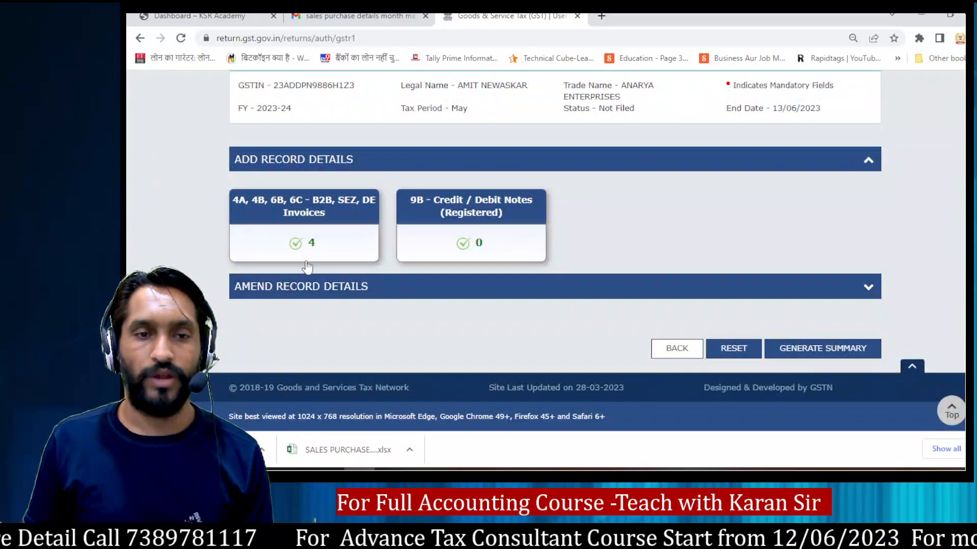
pyautogui.click(336, 286)
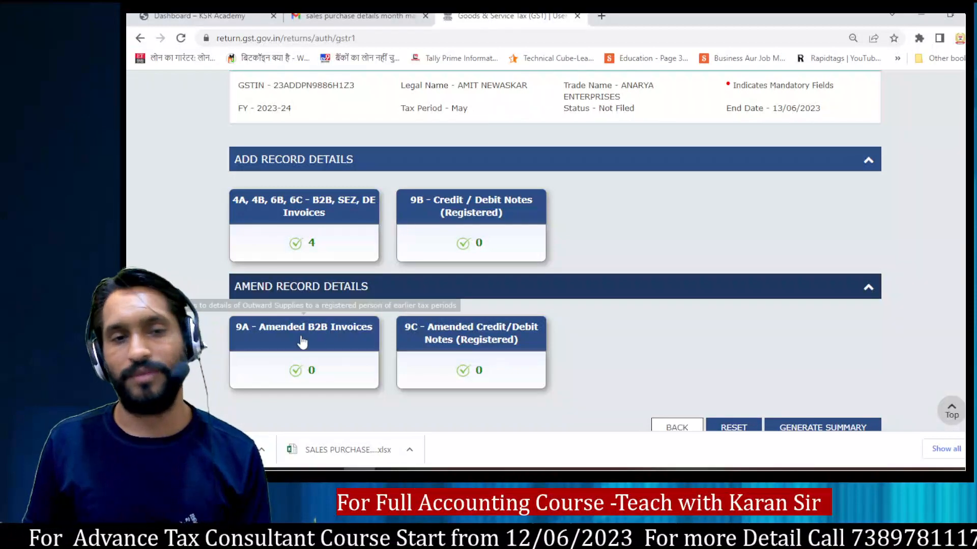
pyautogui.scroll(-2, 773, 298)
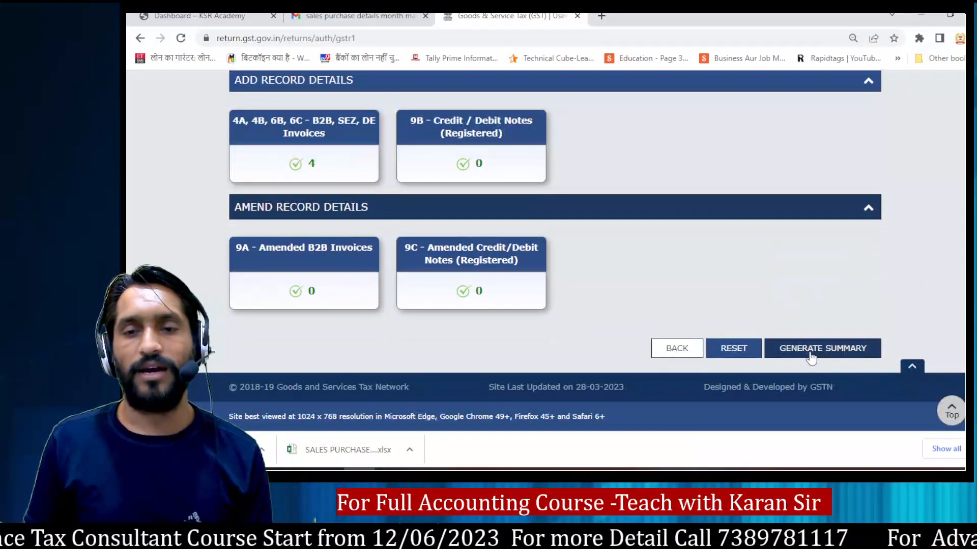
pyautogui.click(841, 350)
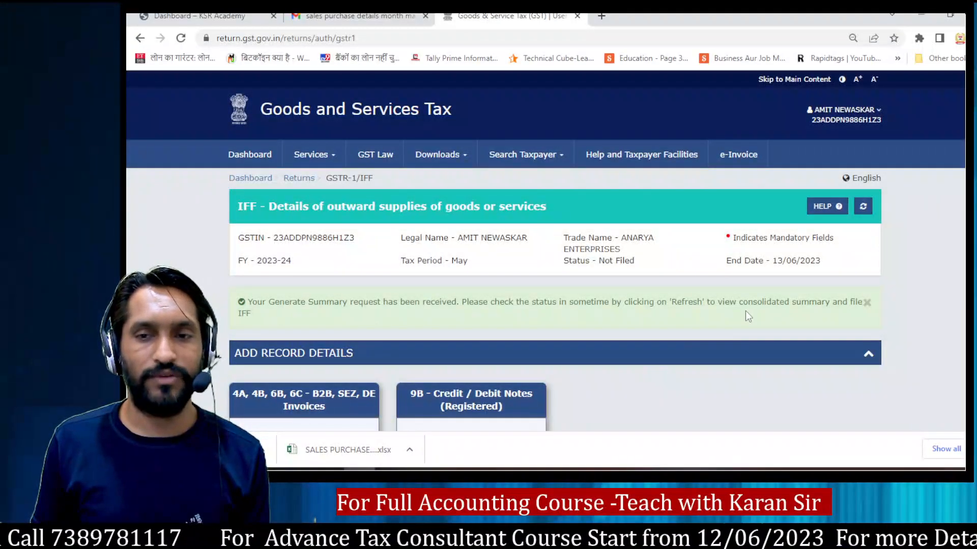
# Step: Refresh the IFF status and proceed to the consolidated file summary
pyautogui.click(863, 208)
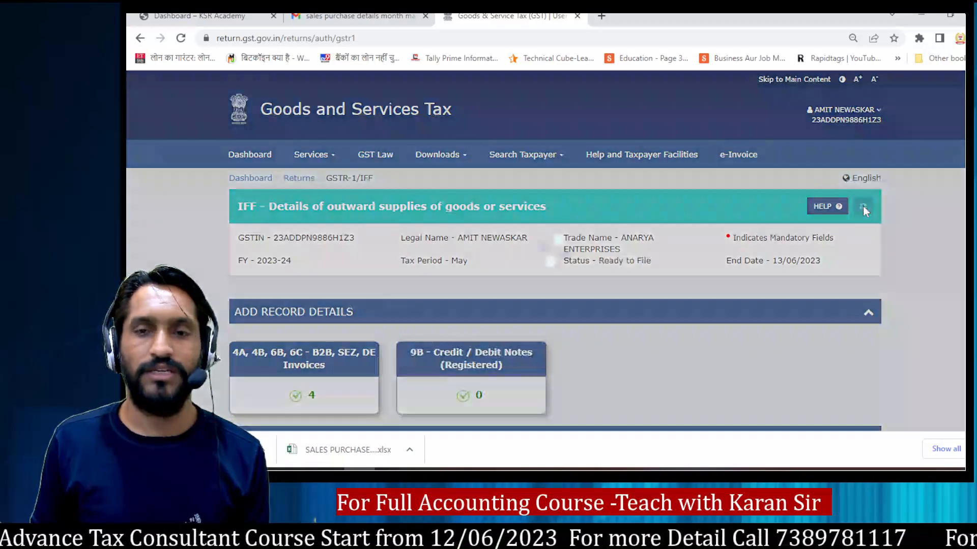
pyautogui.scroll(-5, 710, 282)
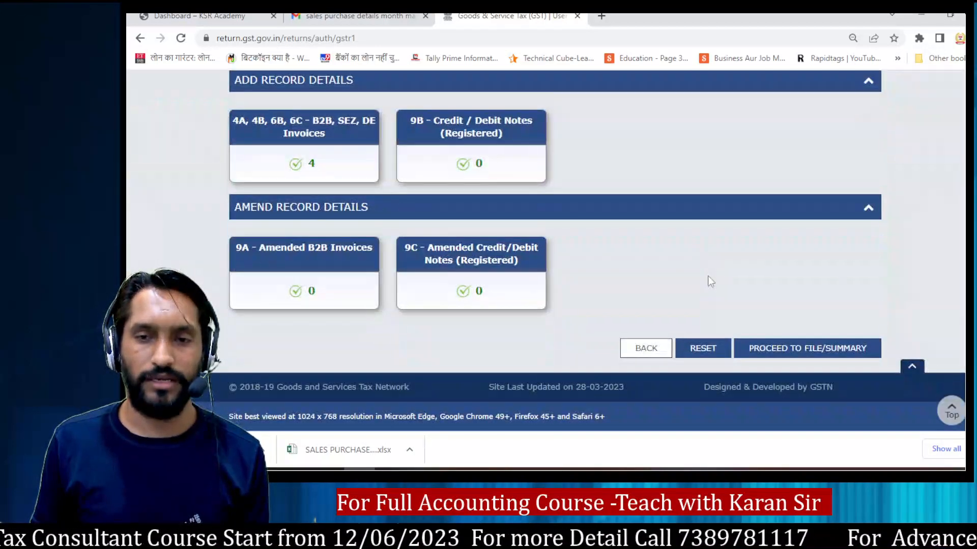
pyautogui.click(787, 352)
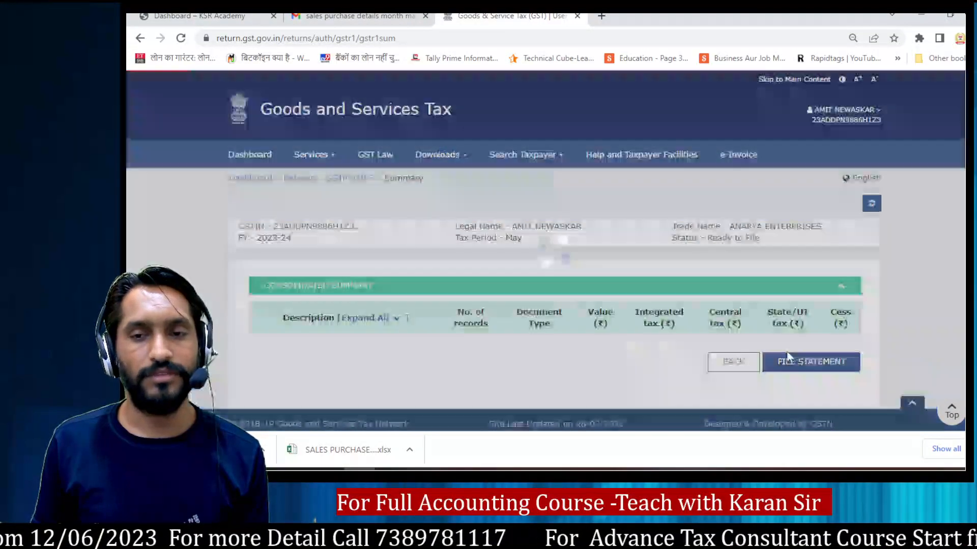
# Step: Sum the first four parties' Total incl. and IGST@18% columns in the workbook and compare them with the portal summary's B2B Regular value and integrated tax
pyautogui.scroll(-5, 827, 285)
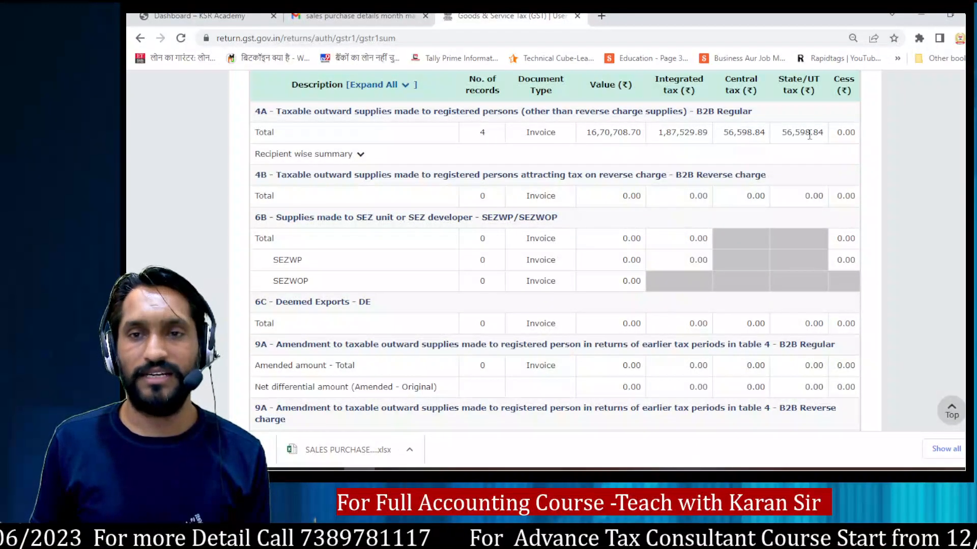
pyautogui.hotkey('alt', 'Tab')
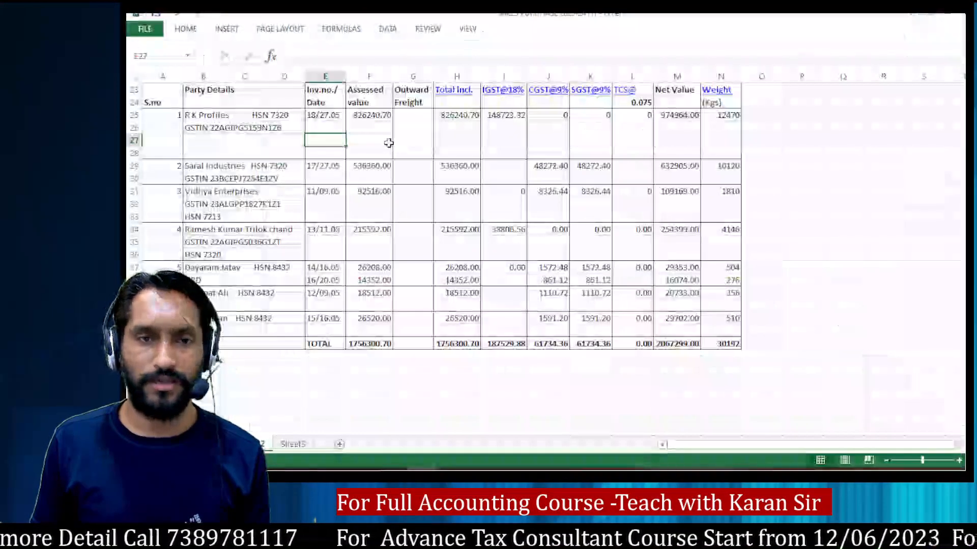
pyautogui.moveTo(448, 115); pyautogui.dragTo(449, 230)
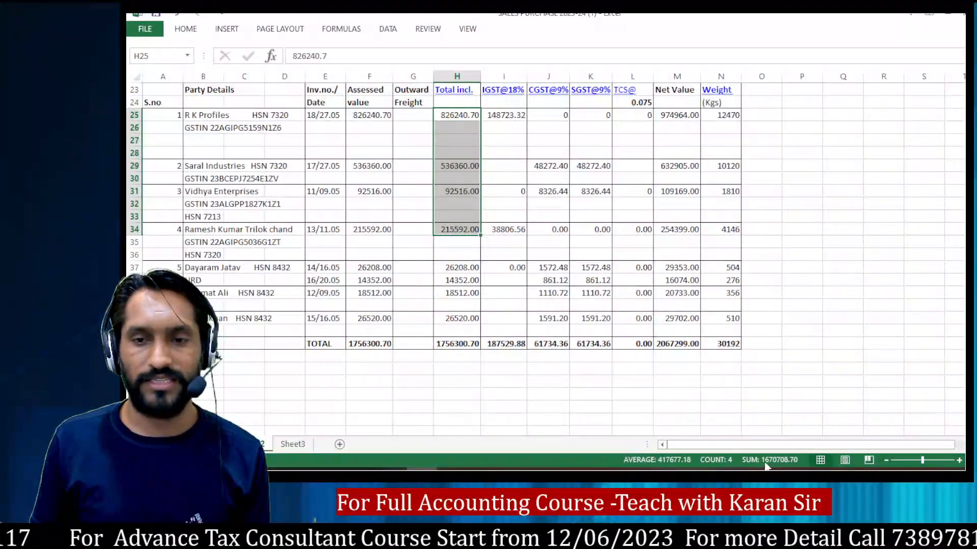
pyautogui.hotkey('alt', 'Tab')
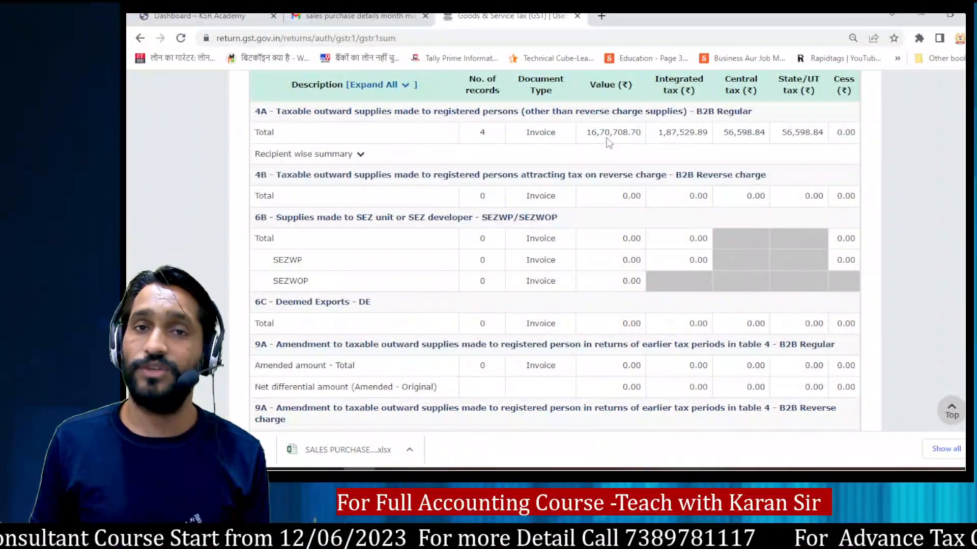
pyautogui.hotkey('alt', 'Tab')
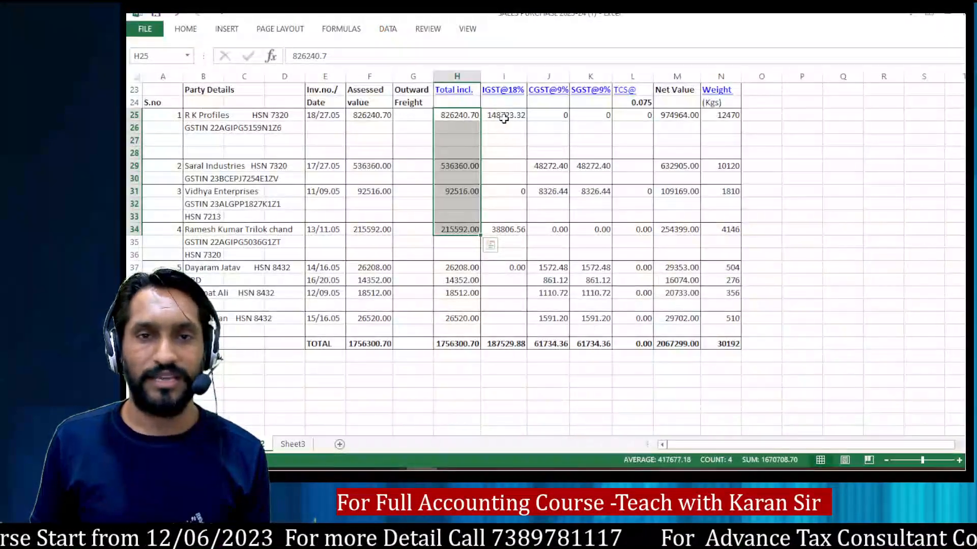
pyautogui.moveTo(498, 116); pyautogui.dragTo(504, 229)
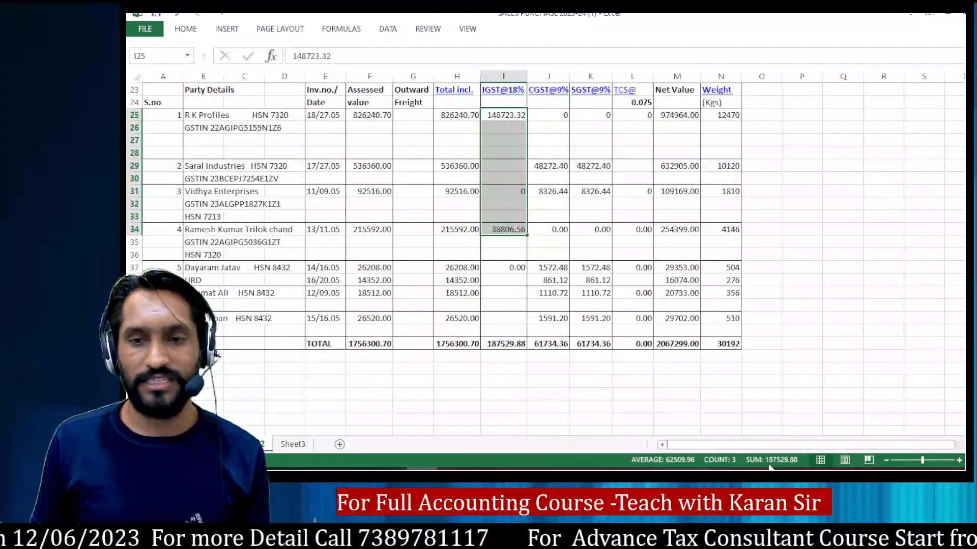
pyautogui.hotkey('alt', 'Tab')
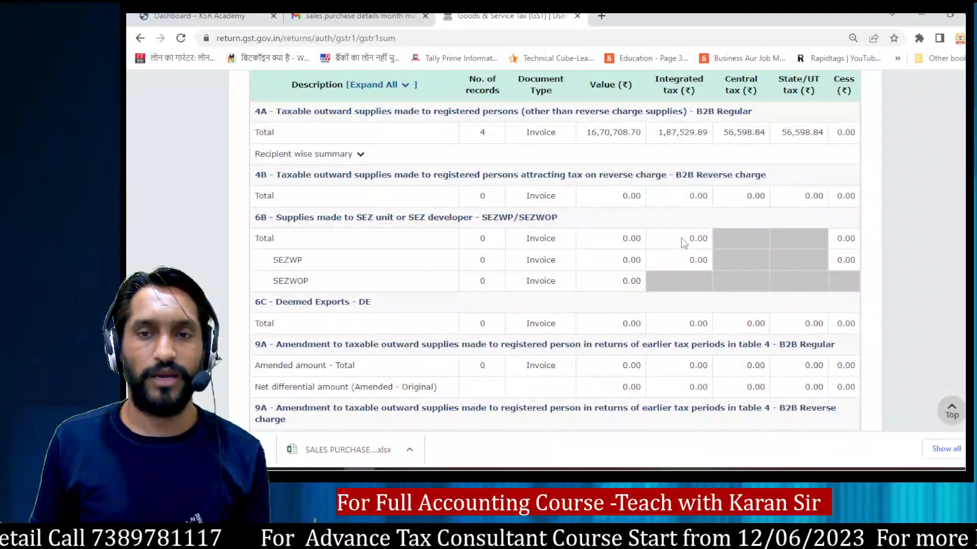
# Step: Sum the first four parties' CGST@9% column in the workbook and compare it with the portal summary's B2B Regular central tax
pyautogui.hotkey('alt', 'Tab')
pyautogui.moveTo(544, 117); pyautogui.dragTo(556, 230)
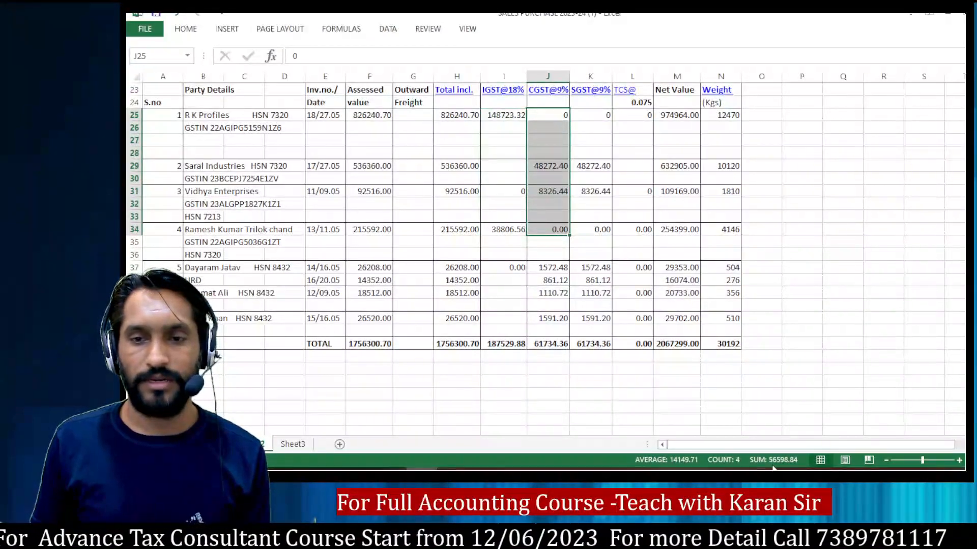
pyautogui.hotkey('alt', 'Tab')
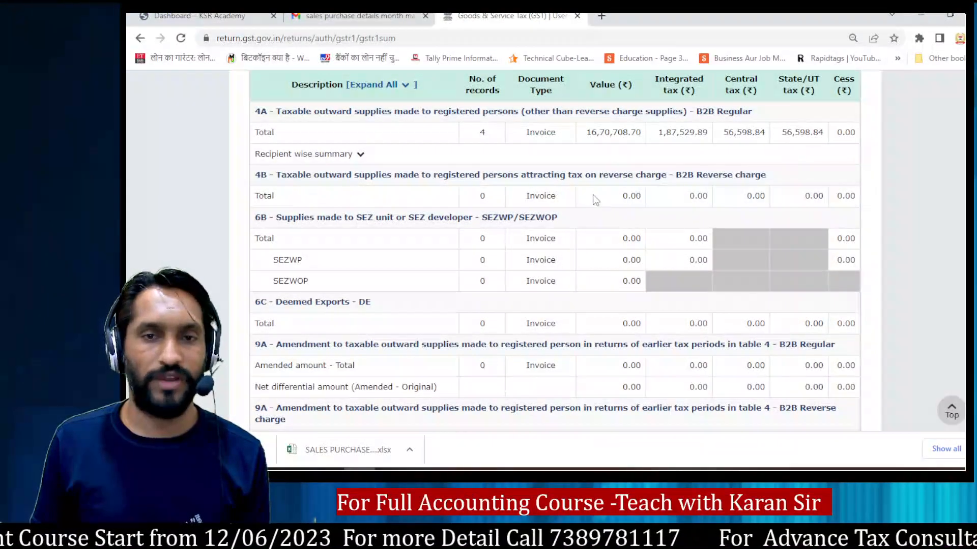
# Step: Proceed from the consolidated summary to filing the statement, and complete the declaration with the authorised signatory selected
pyautogui.scroll(-10, 625, 226)
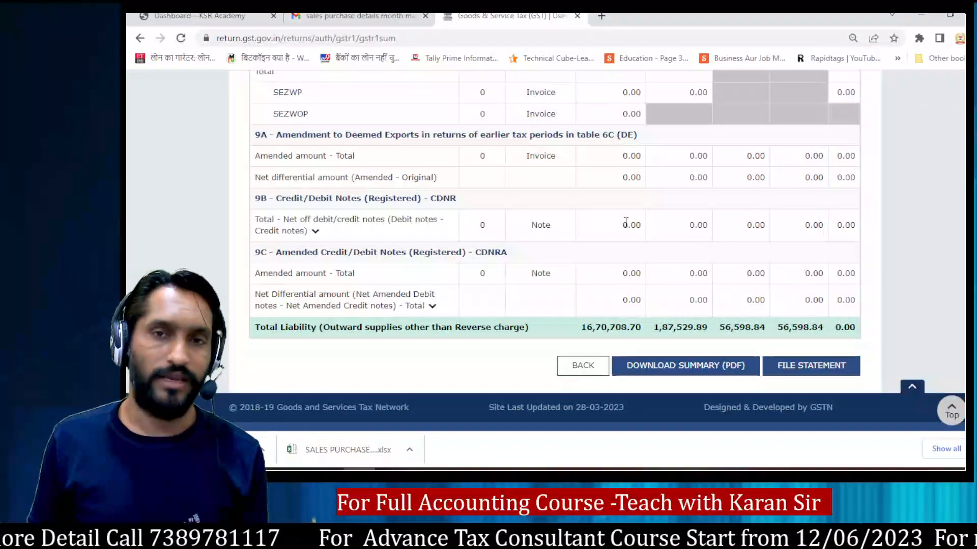
pyautogui.click(804, 374)
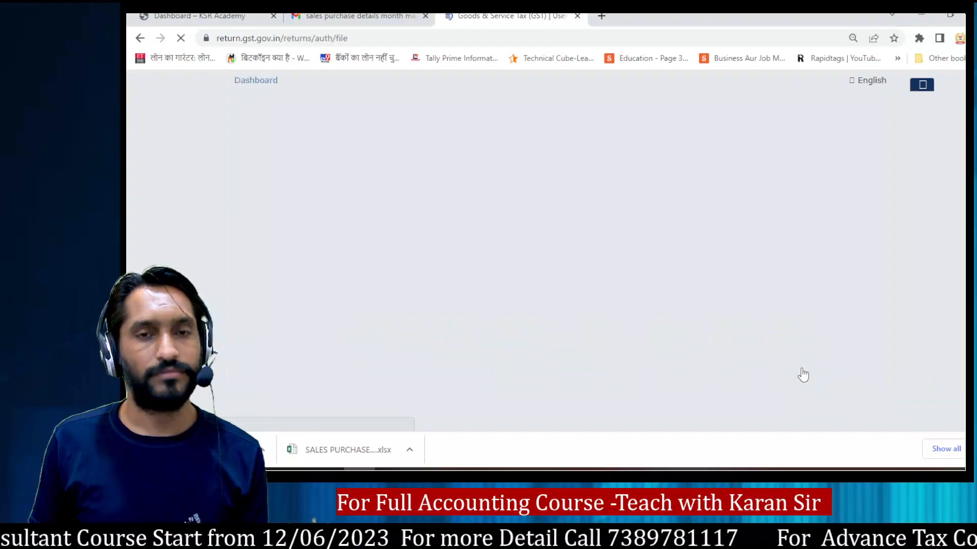
pyautogui.scroll(-3, 525, 266)
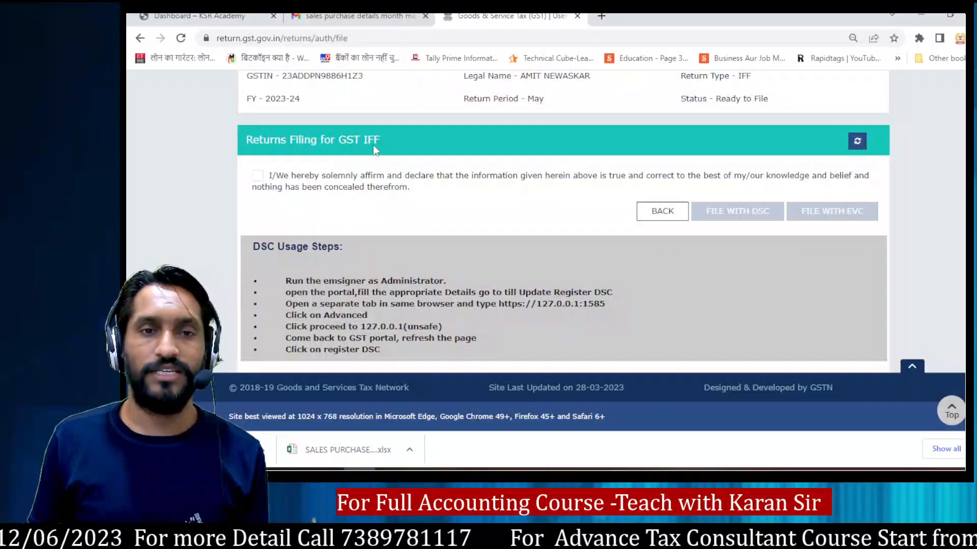
pyautogui.click(257, 176)
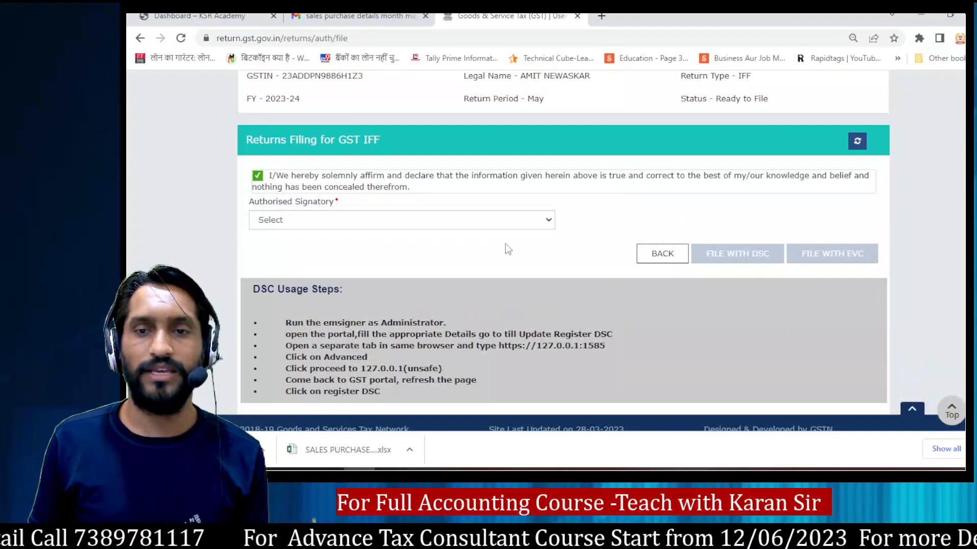
pyautogui.click(539, 224)
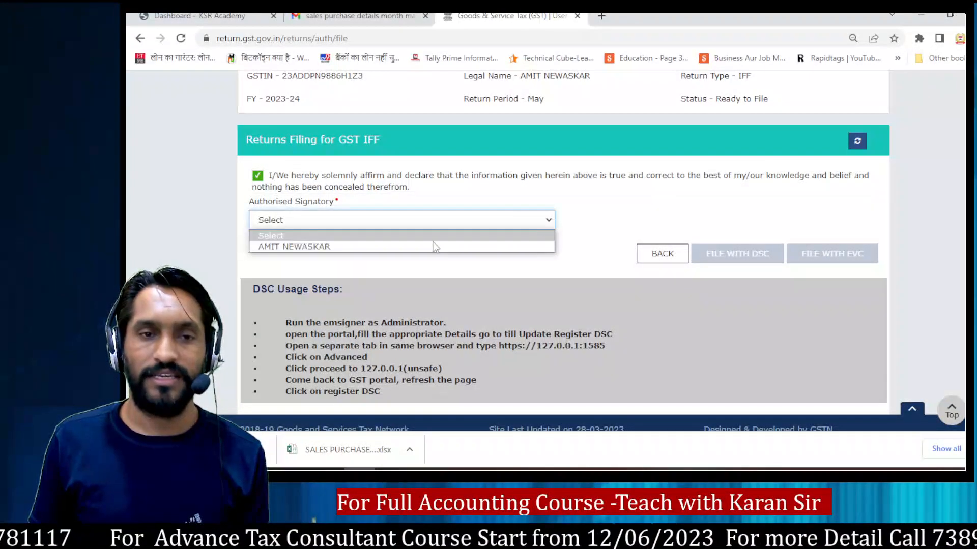
pyautogui.click(351, 247)
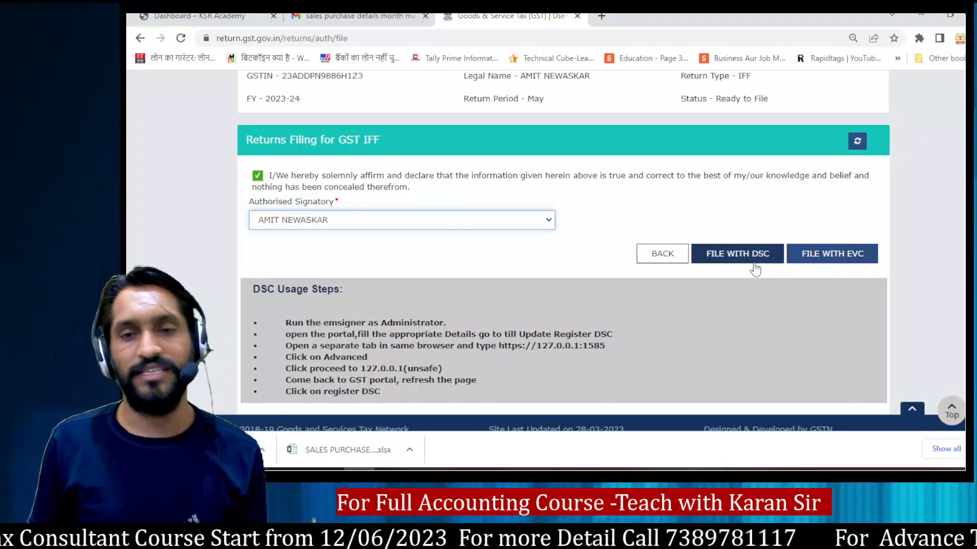
# Step: File the IFF with EVC, entering and verifying the one-time password sent to the registered contact
pyautogui.click(839, 257)
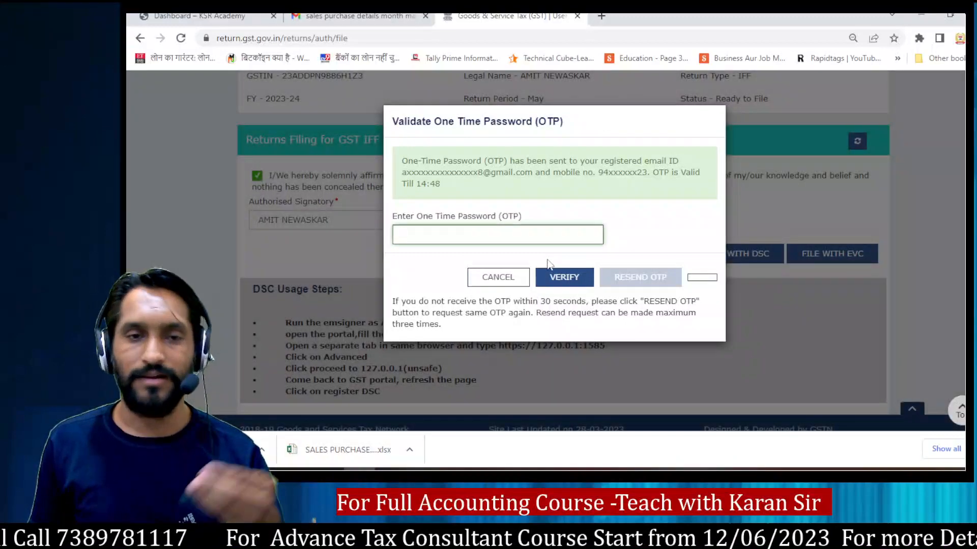
pyautogui.hotkey('alt', 'Tab')
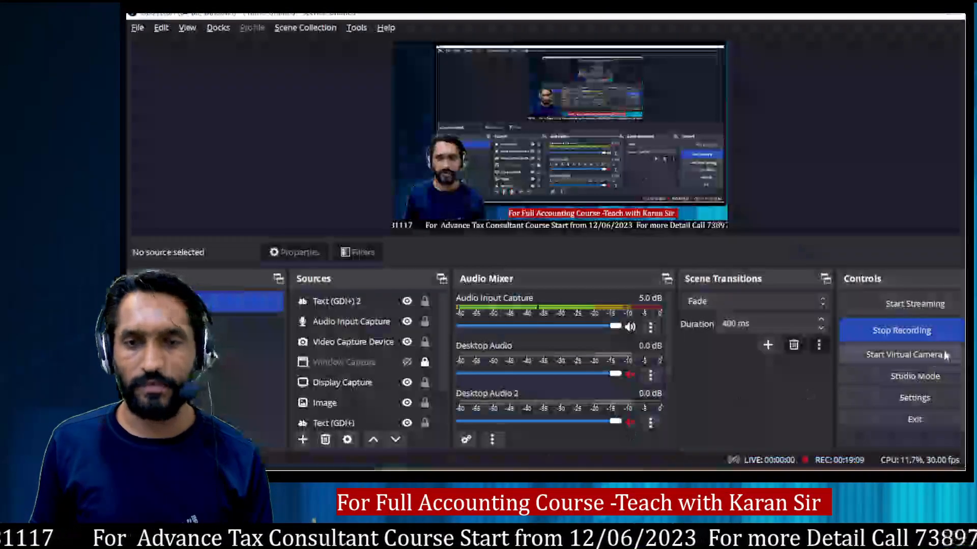
pyautogui.hotkey('alt', 'Tab')
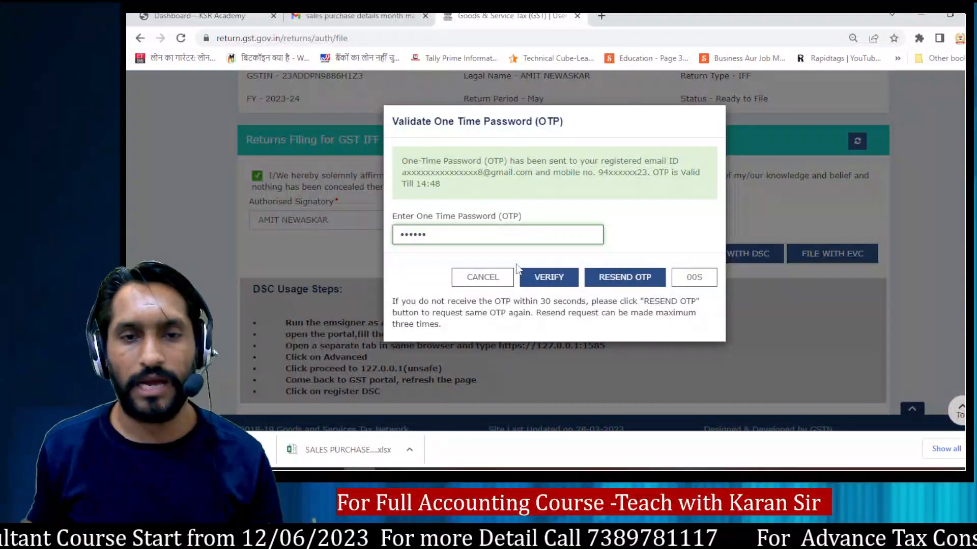
pyautogui.click(544, 282)
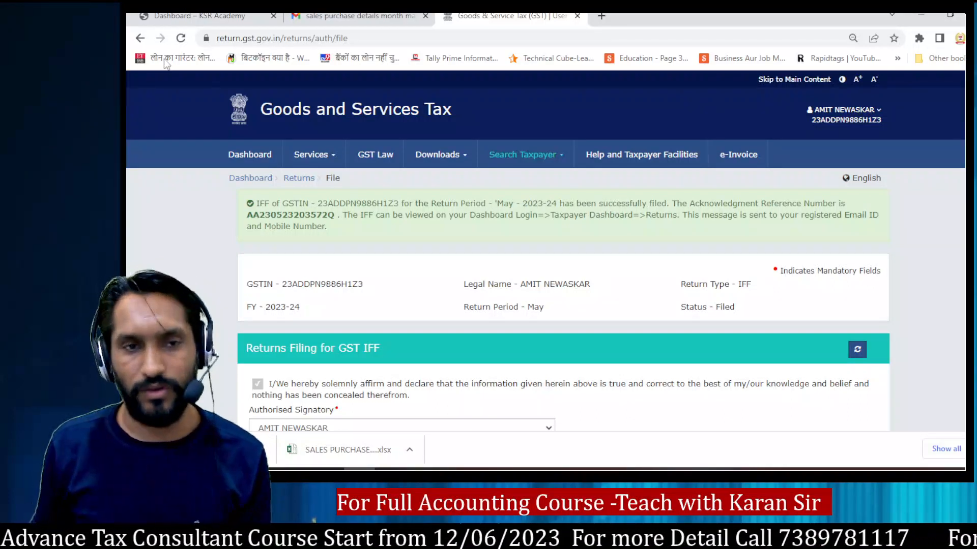
# Step: Return to the returns dashboard and search the May period to check the filing status of the Invoice Furnishing Facility
pyautogui.click(303, 181)
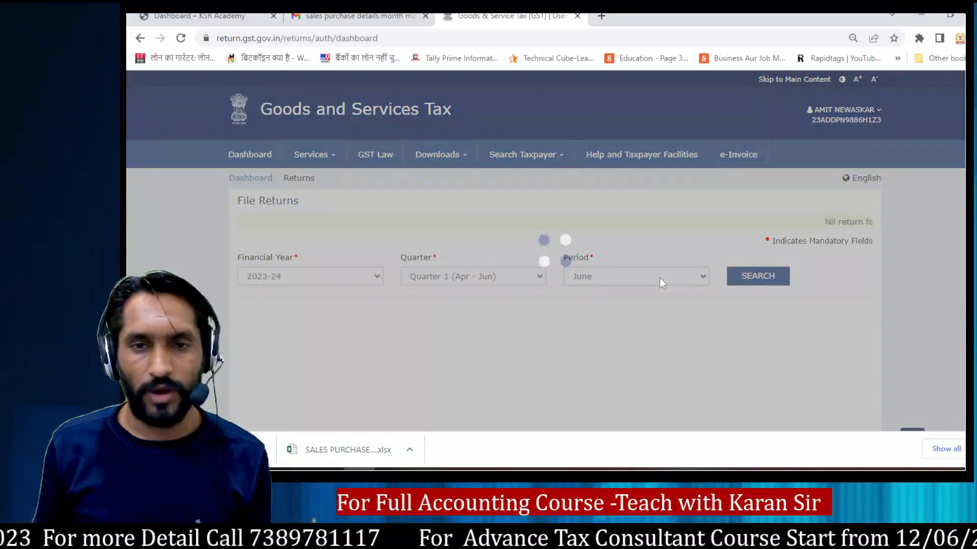
pyautogui.click(661, 278)
pyautogui.click(581, 303)
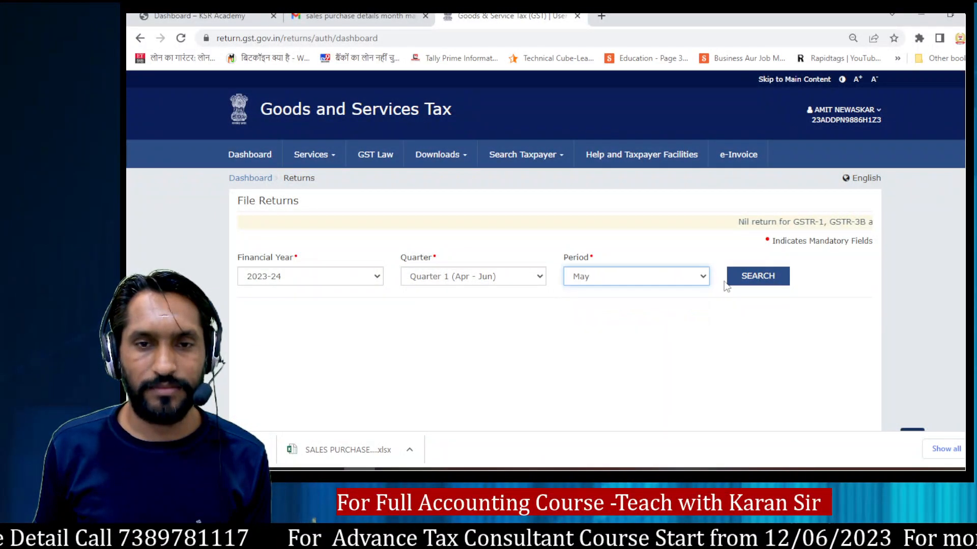
pyautogui.click(758, 276)
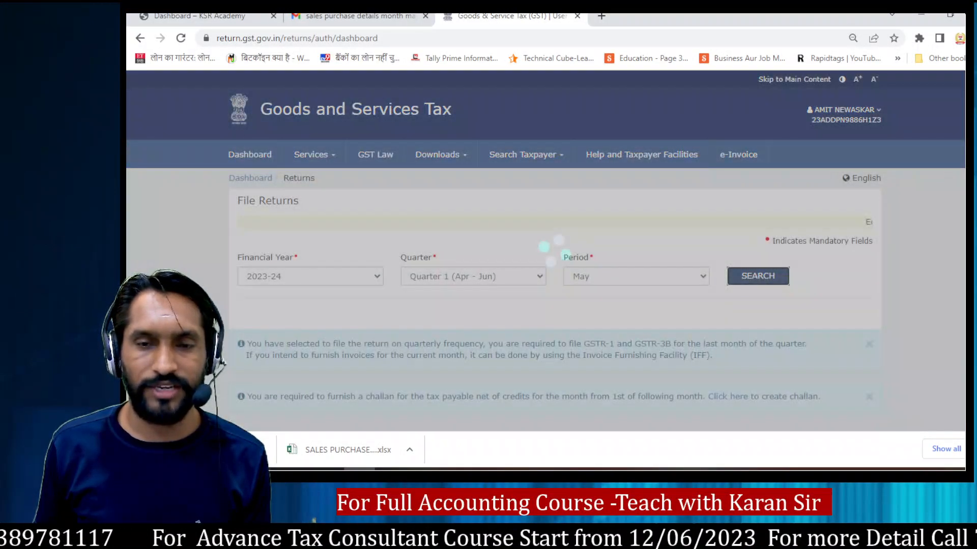
pyautogui.scroll(-4, 444, 421)
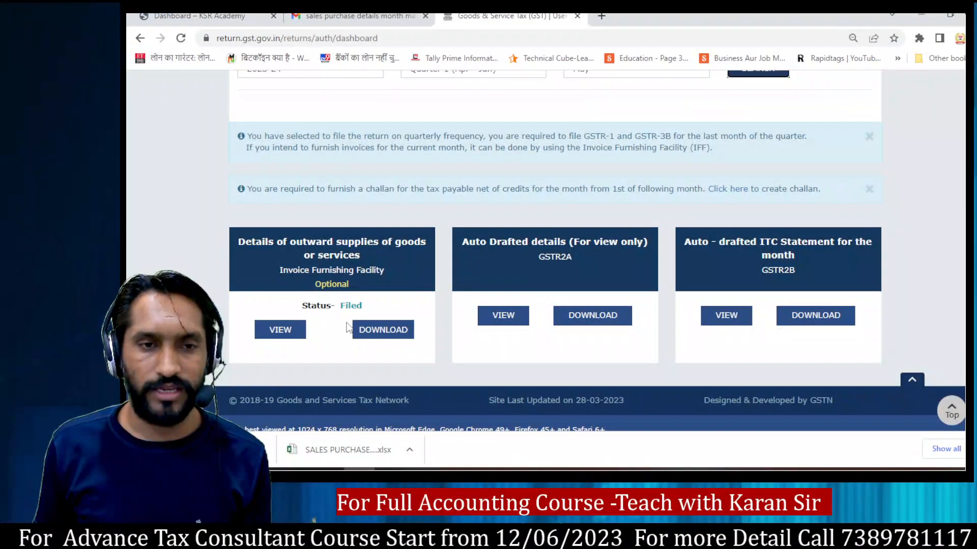